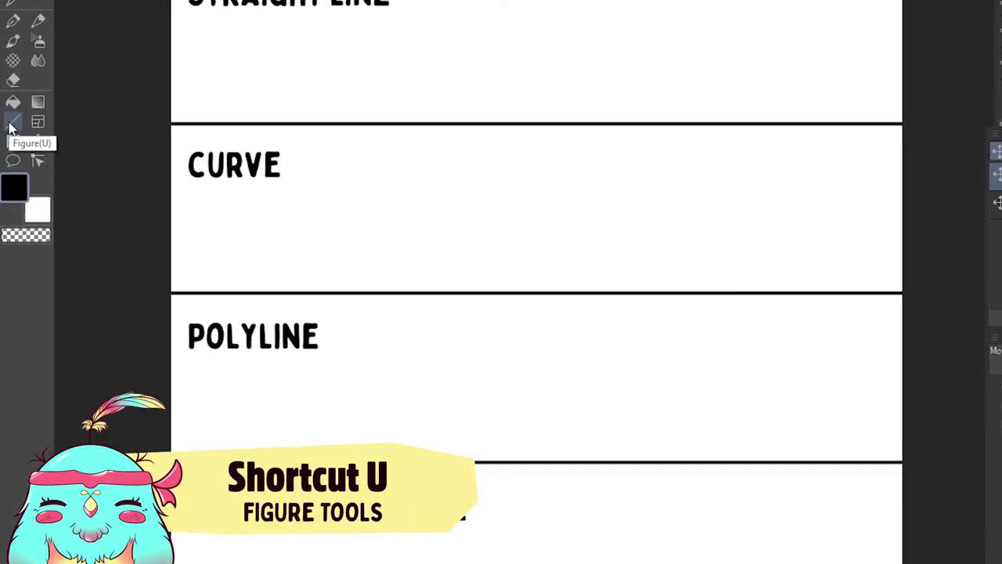
Step: Draw a horizontal line and two diagonal lines crossing below it under the STRAIGHT LINE heading with the Figure tool's straight line
click(11, 128)
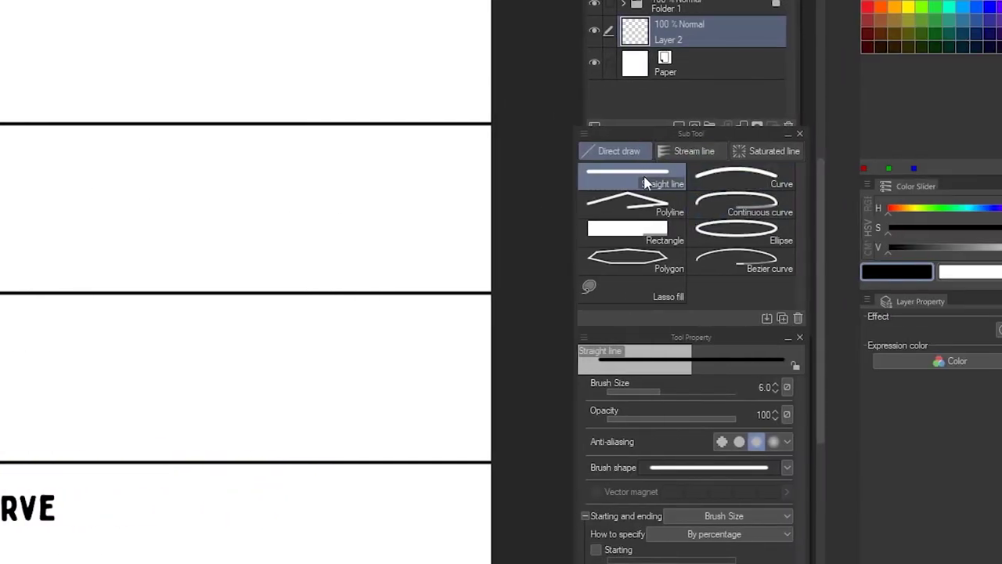
click(642, 181)
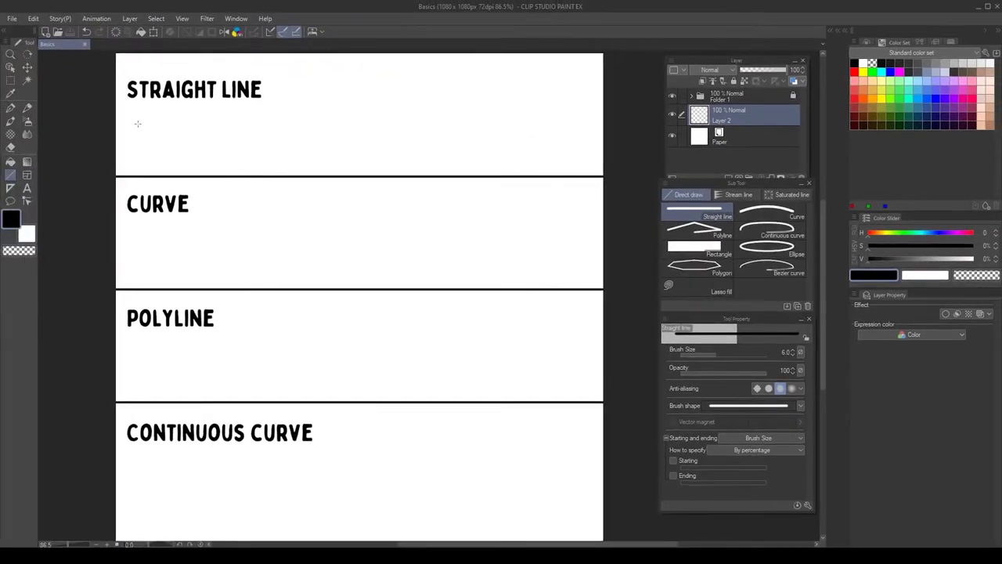
drag(131, 121, 247, 121)
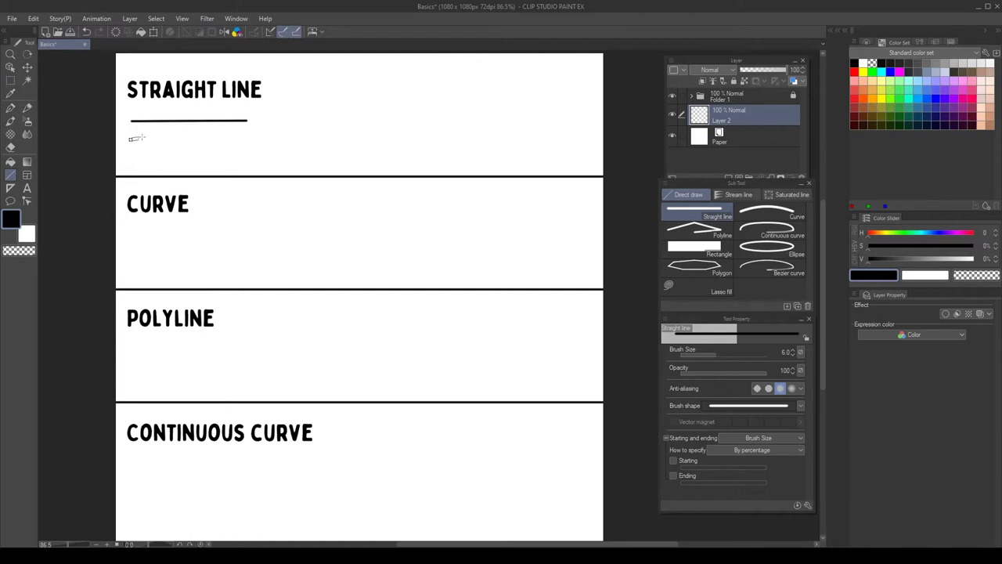
drag(130, 140, 231, 158)
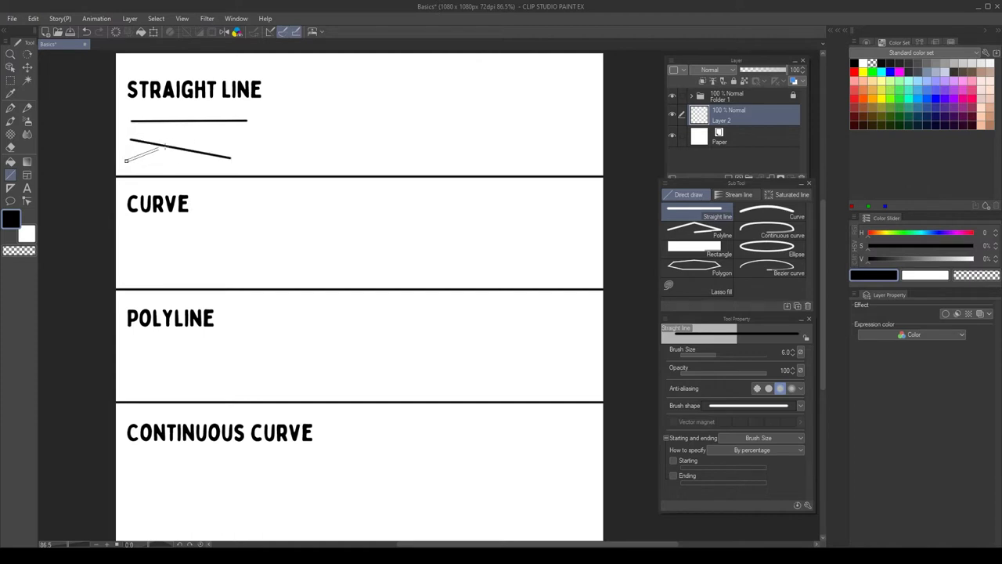
drag(160, 148, 223, 131)
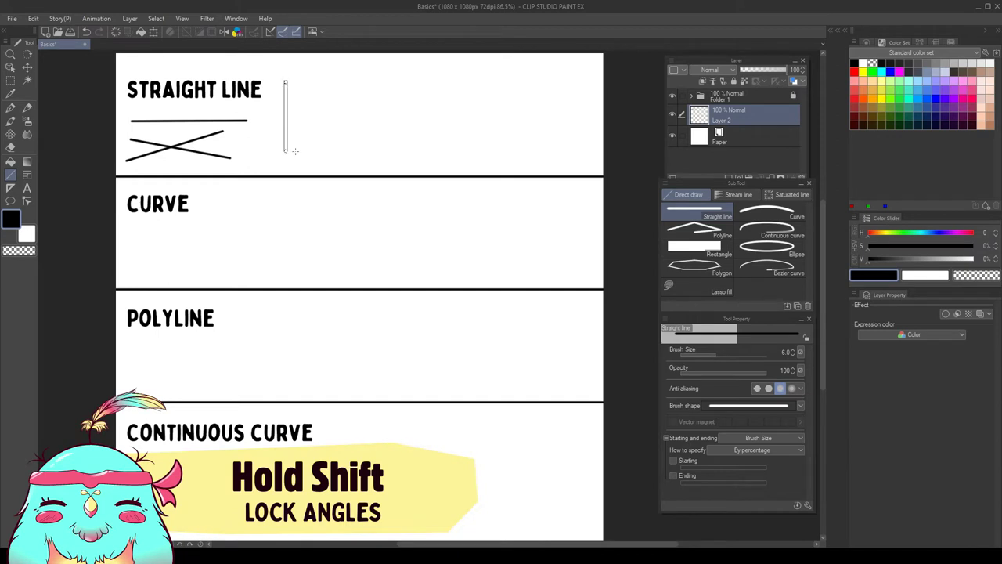
Step: Draw angle-locked straight lines beside the heading: a long vertical, a horizontal, a 45-degree diagonal and a short vertical
drag(297, 159, 299, 164)
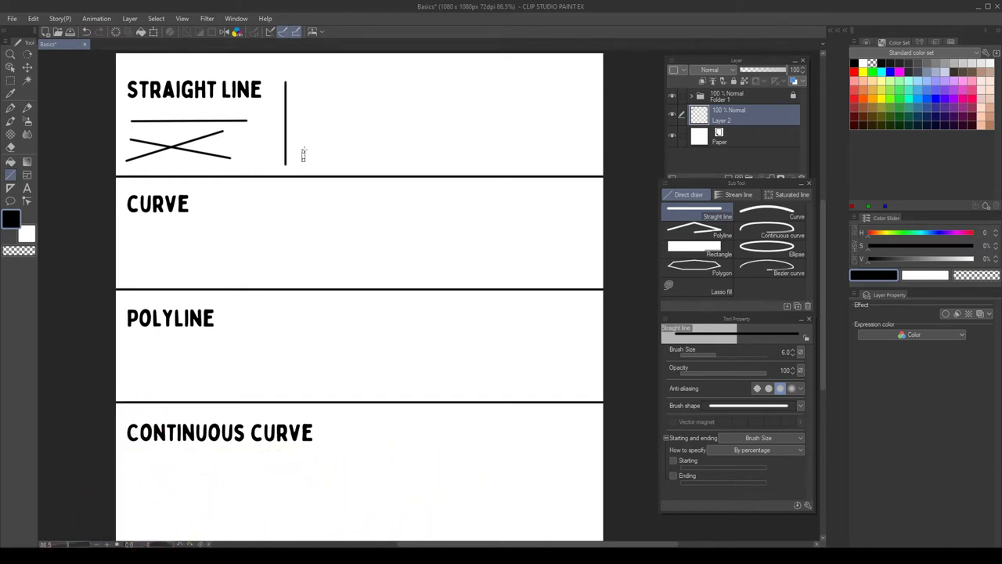
drag(303, 159, 362, 158)
drag(298, 77, 365, 143)
drag(309, 115, 309, 149)
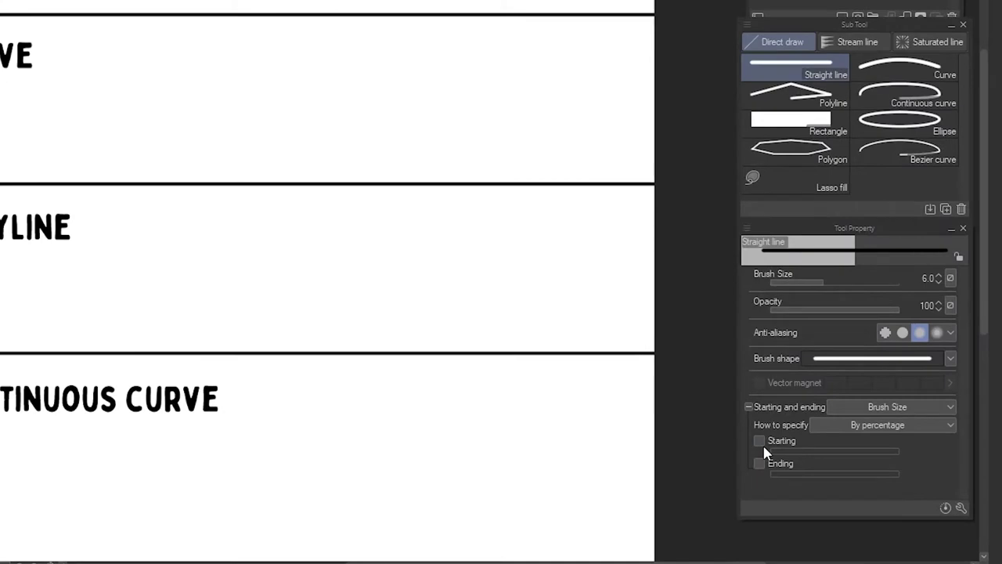
Step: Enable starting and ending taper at 30 and 100 percent, and draw a vertical and a fan of tapered straight lines
click(760, 441)
click(758, 463)
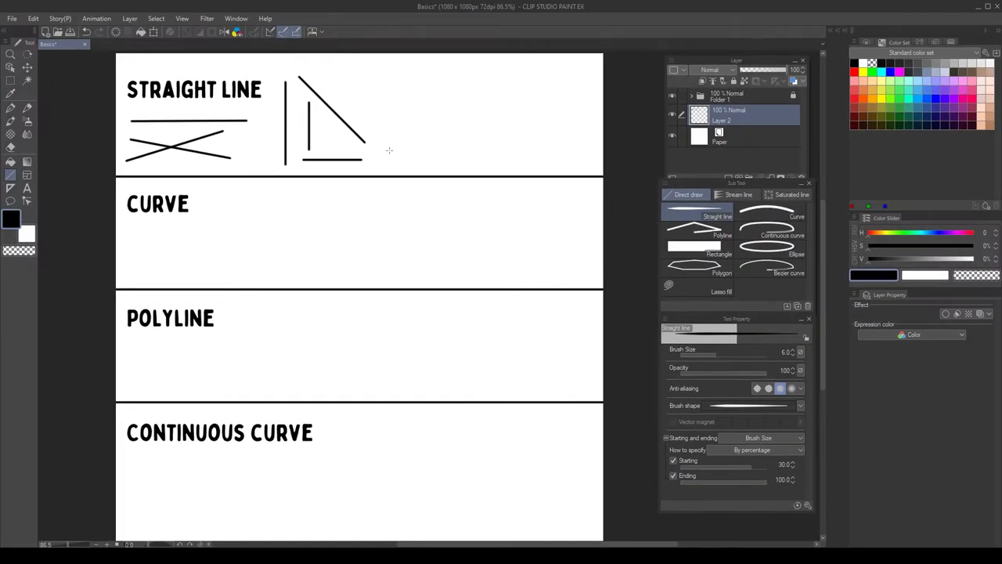
mouse_move(405, 156)
mouse_down()
mouse_move(406, 77)
mouse_move(553, 87)
mouse_up()
mouse_move(437, 108)
mouse_down()
mouse_move(542, 116)
mouse_move(552, 157)
mouse_up()
mouse_move(445, 143)
mouse_down()
mouse_move(475, 160)
mouse_move(453, 163)
mouse_move(542, 170)
mouse_up()
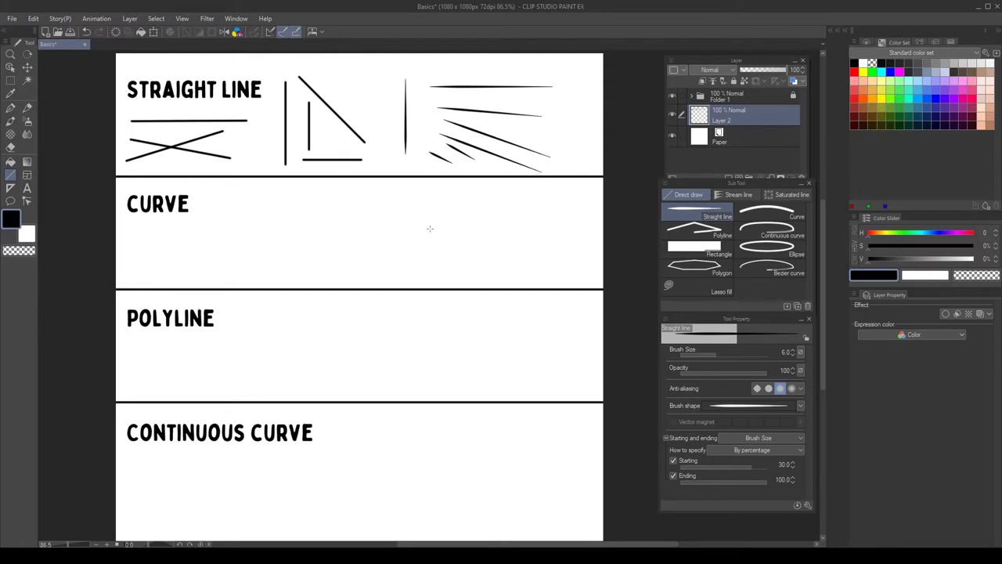
Step: Draw two overlapping curves under the CURVE heading, then a wide downward-bowed curve crossed by a right-bulging one in the middle of the section
click(768, 212)
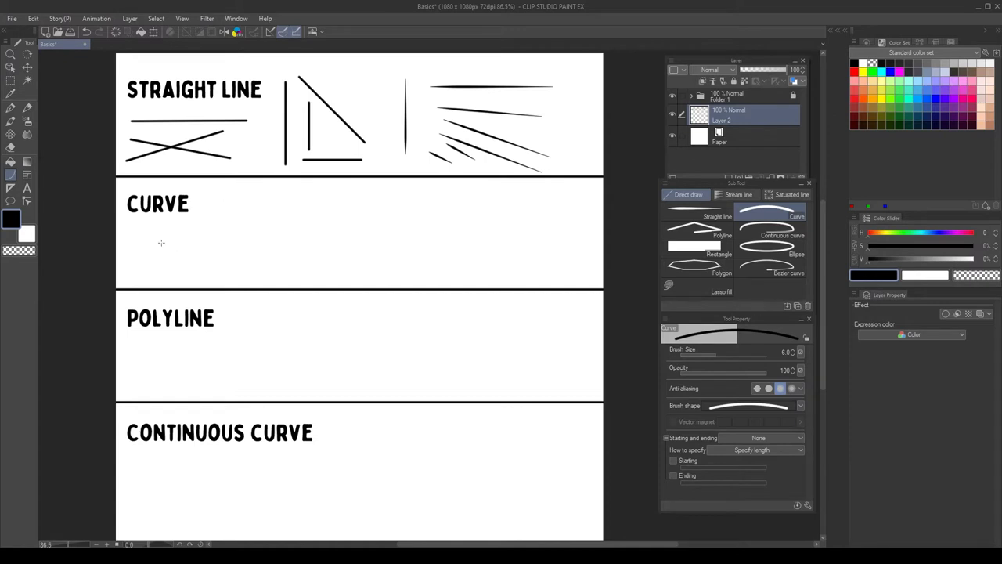
drag(141, 253, 266, 253)
click(199, 219)
mouse_move(174, 269)
mouse_down()
mouse_move(252, 204)
mouse_move(458, 218)
mouse_up()
click(296, 274)
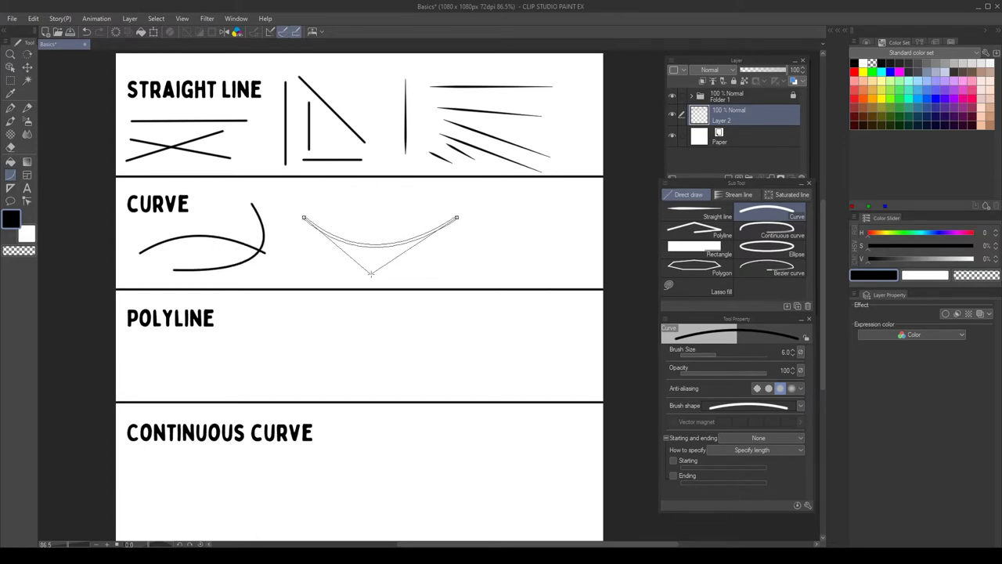
click(376, 274)
drag(389, 278, 389, 185)
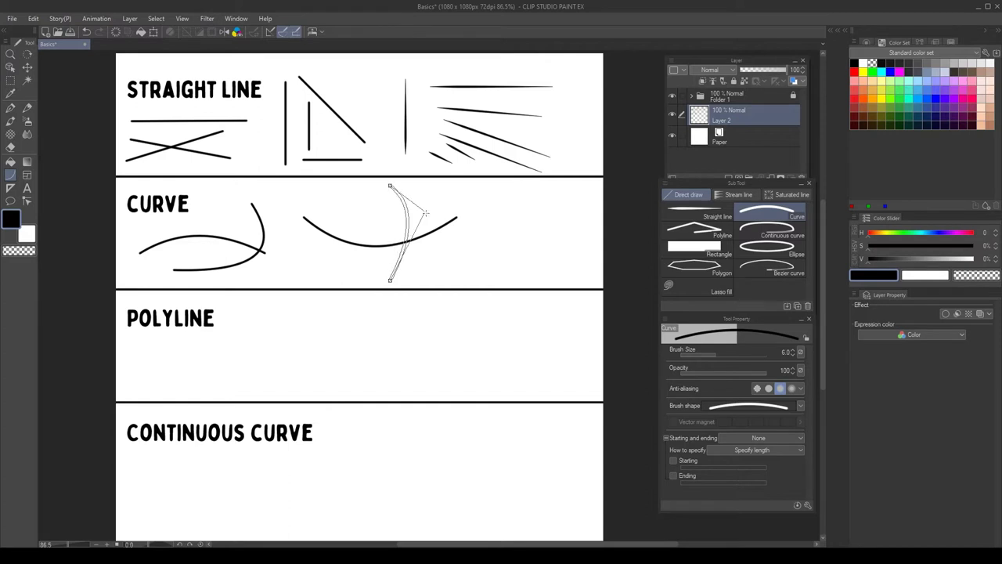
click(443, 269)
Step: Enable starting and ending lengths of 308 and 634 for the Curve tool and draw a curve bulging down-left beside the crossed curves
click(673, 460)
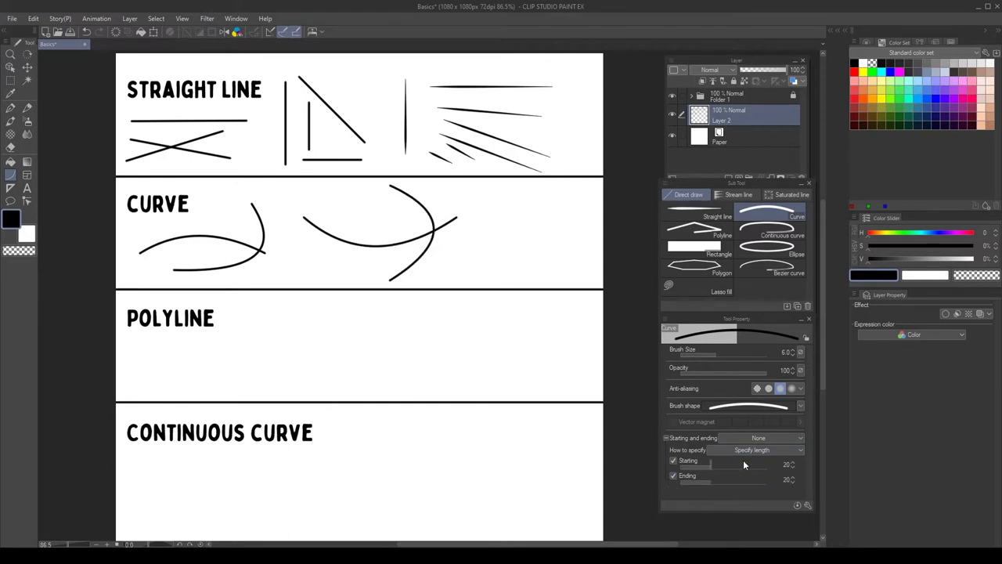
drag(494, 198, 553, 254)
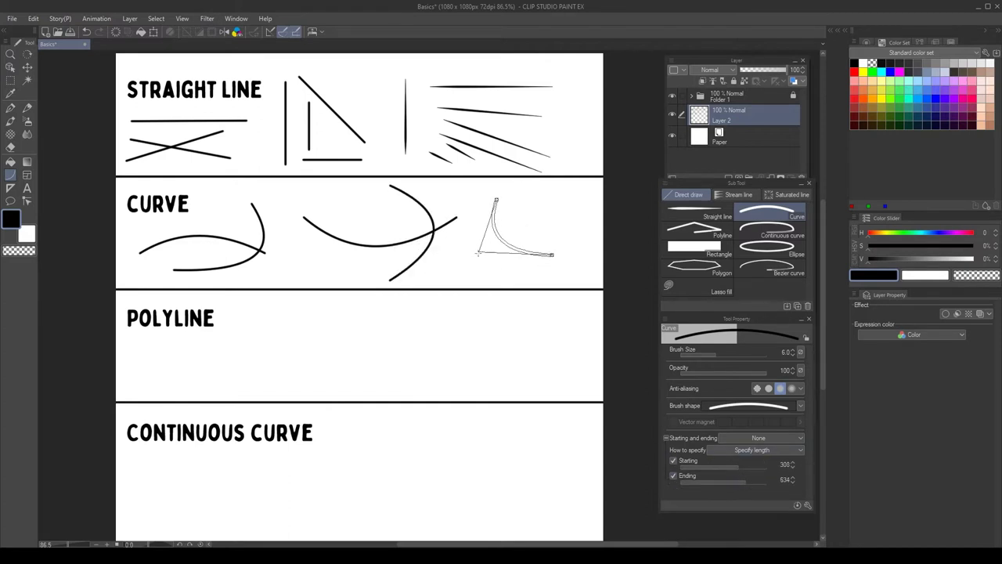
click(479, 256)
Step: Disable the starting and ending options and draw a right-bulging curve that meets the end of the last curve
click(751, 438)
click(674, 460)
click(674, 476)
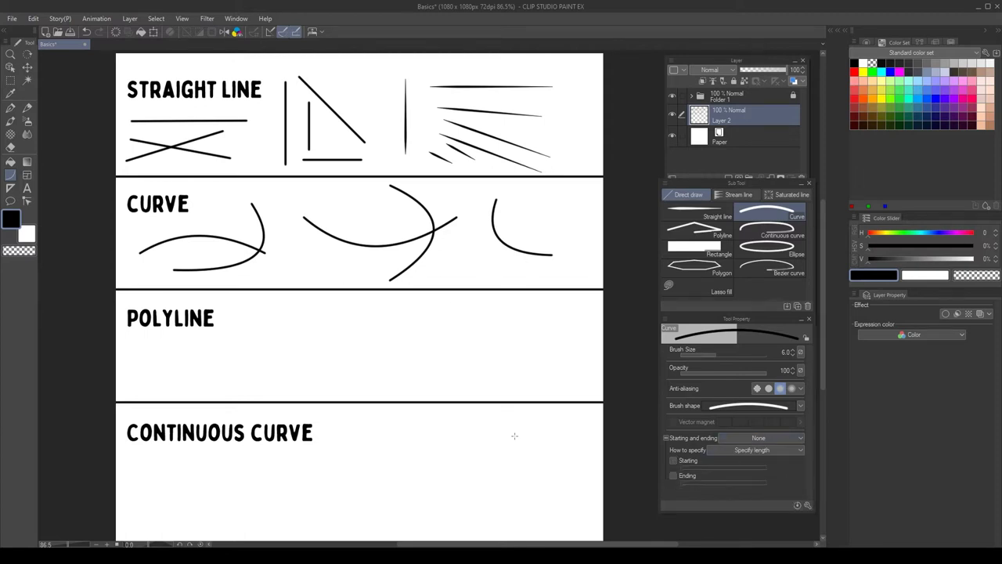
drag(532, 197, 533, 252)
click(580, 223)
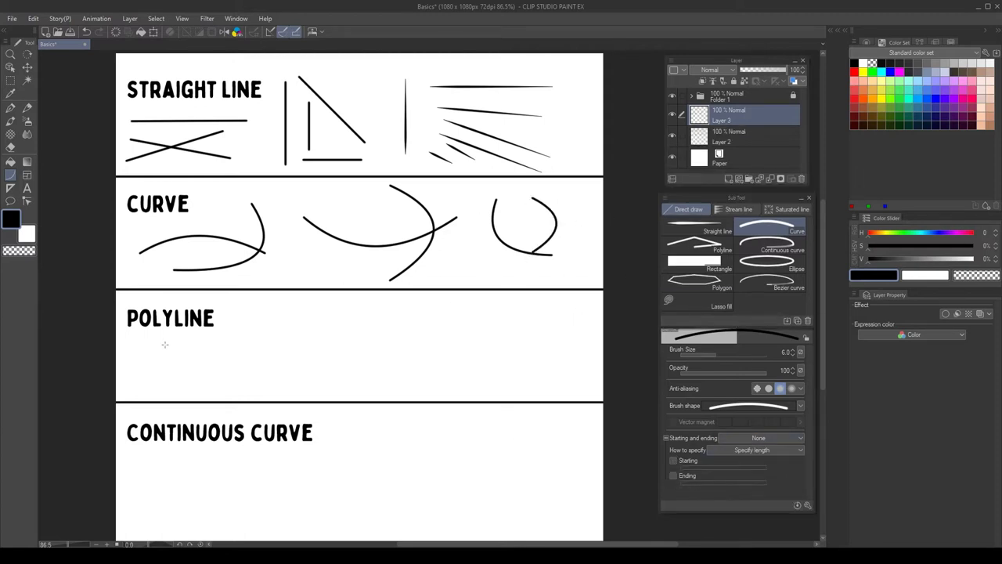
Step: Draw a triangle under the POLYLINE heading with the Polyline tool, ending on its starting point
click(697, 249)
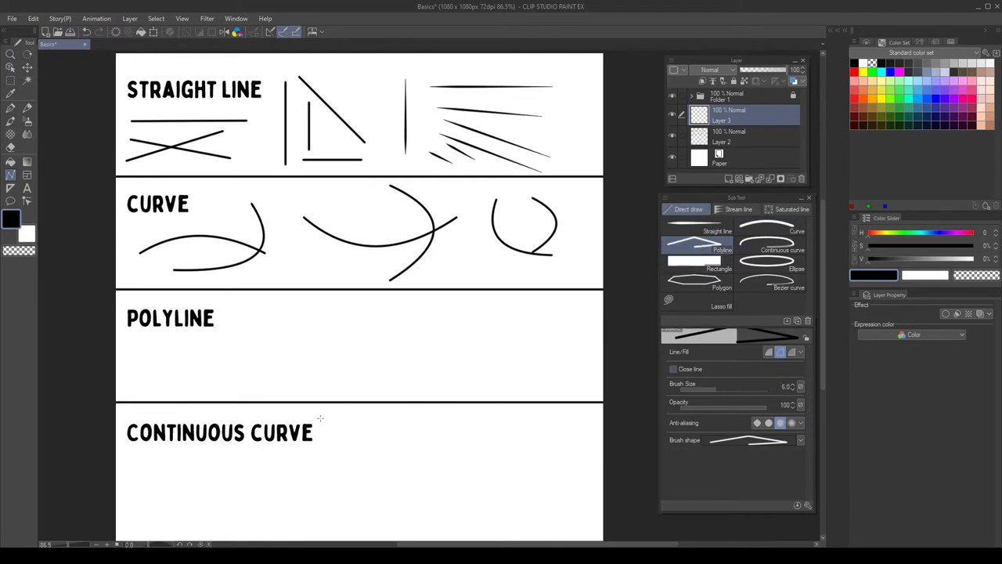
click(133, 373)
click(174, 338)
click(229, 379)
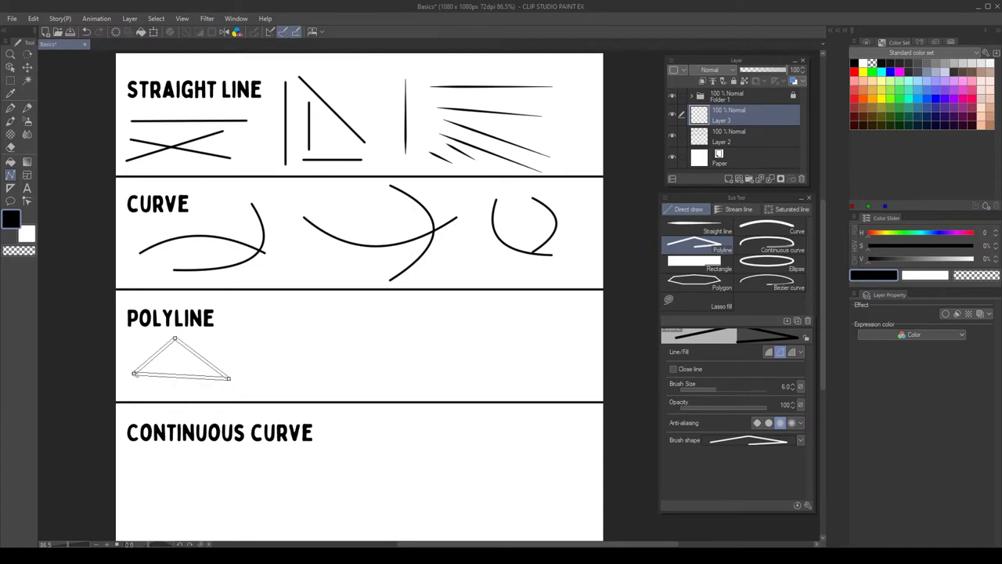
double_click(134, 374)
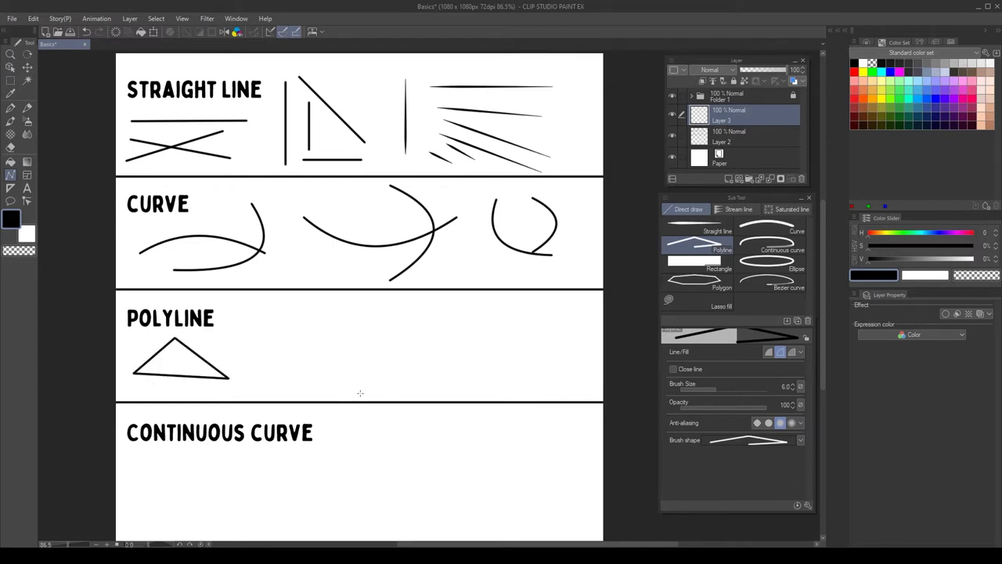
Step: Draw an open, self-crossing polyline of five segments beside the triangle
click(256, 374)
click(257, 309)
click(337, 310)
click(256, 387)
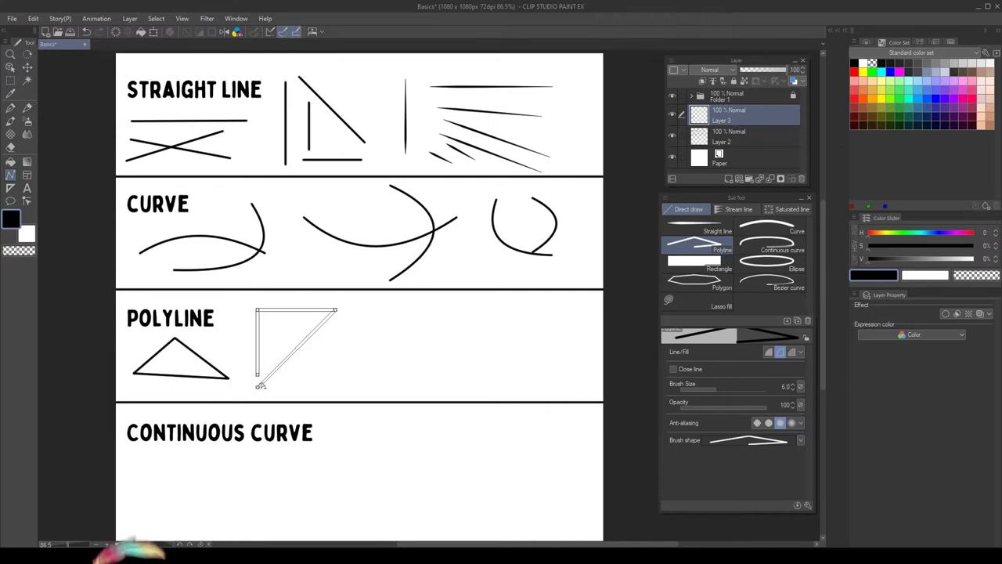
click(336, 387)
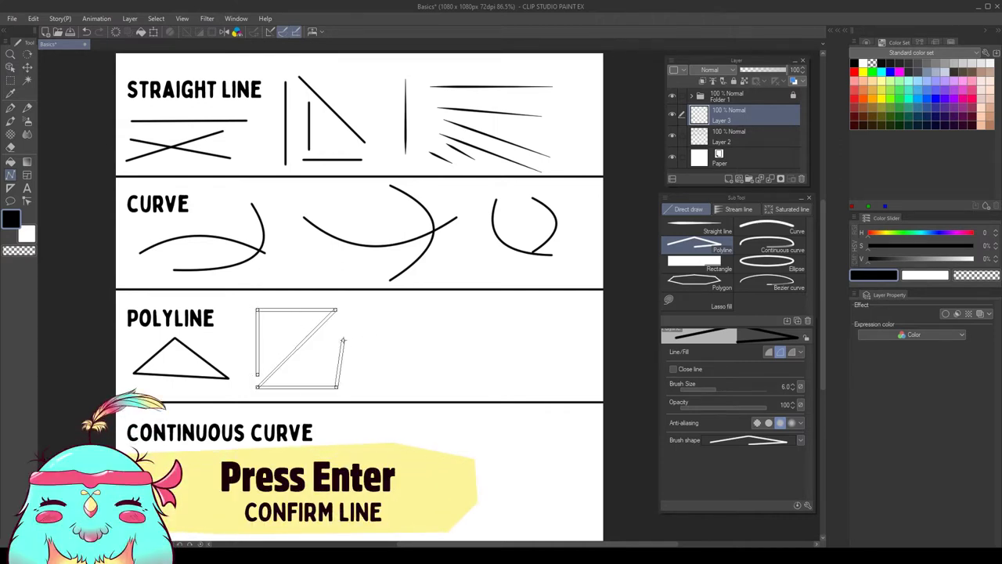
click(276, 333)
key(Return)
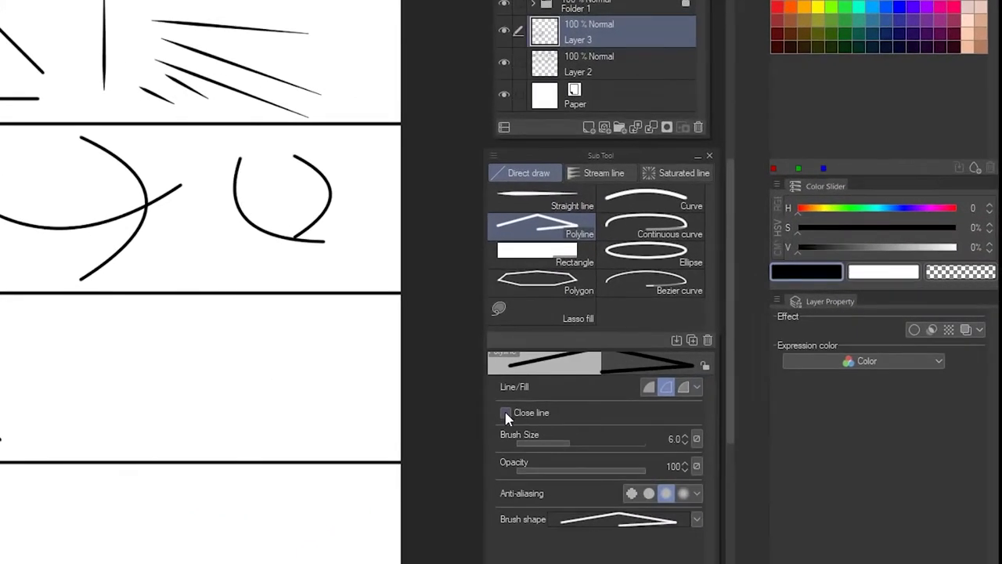
Step: Enable Close line for the Polyline tool and draw a closed four-sided shape beside the open polyline
click(506, 414)
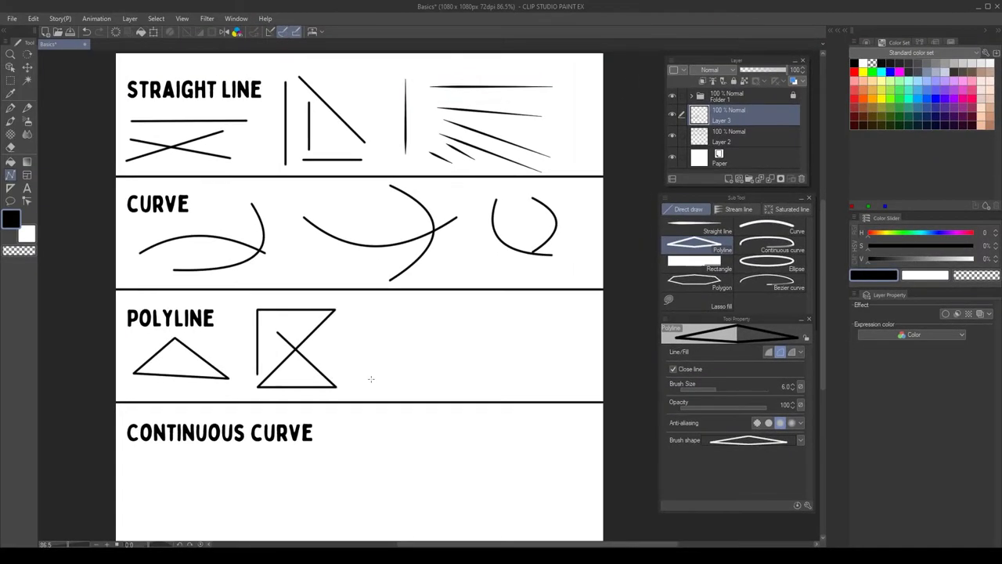
click(281, 392)
click(287, 320)
click(465, 319)
double_click(490, 357)
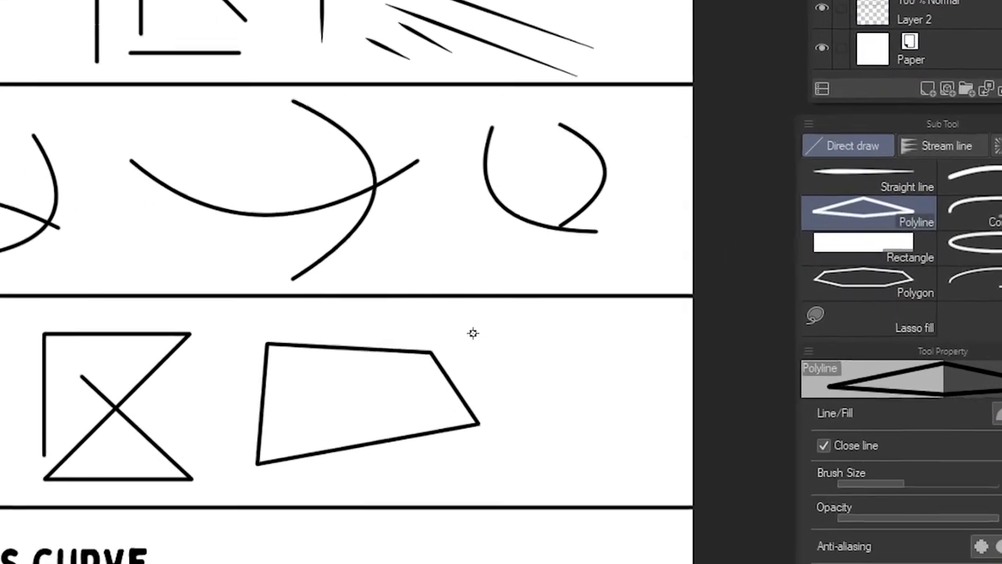
Step: Start a V-shaped polyline beside the four-sided shape and delete its last two points, keeping the starting point
click(473, 333)
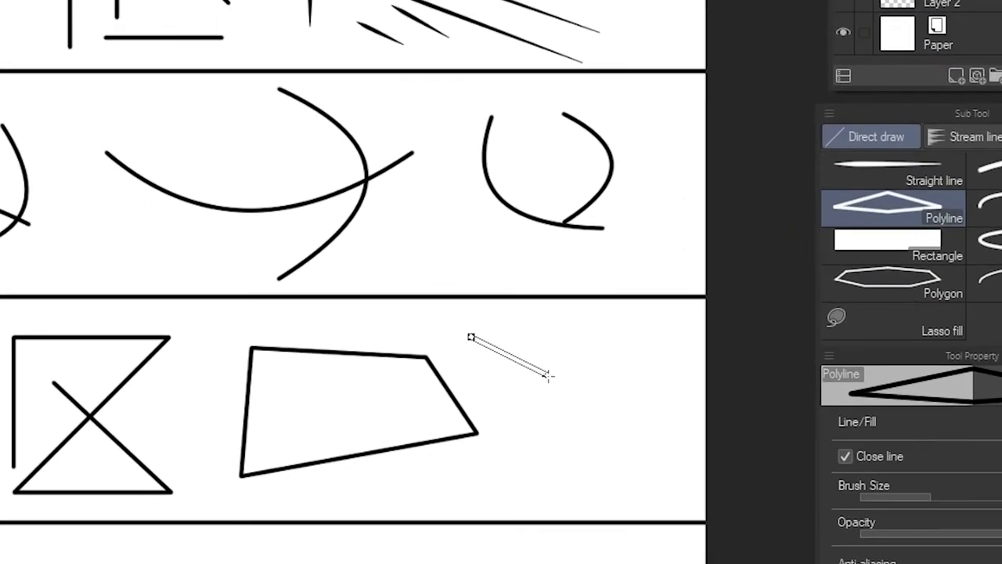
click(522, 483)
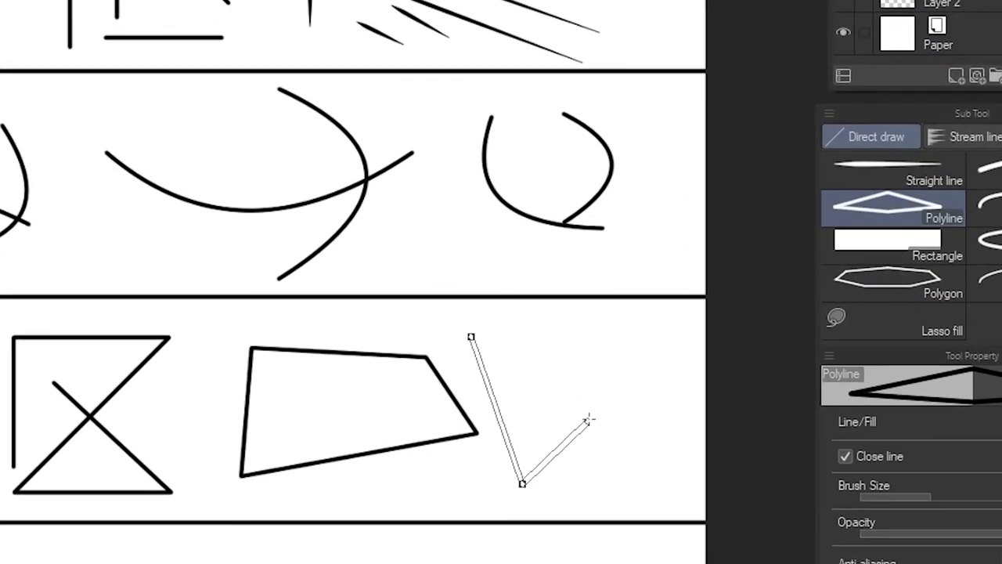
click(617, 369)
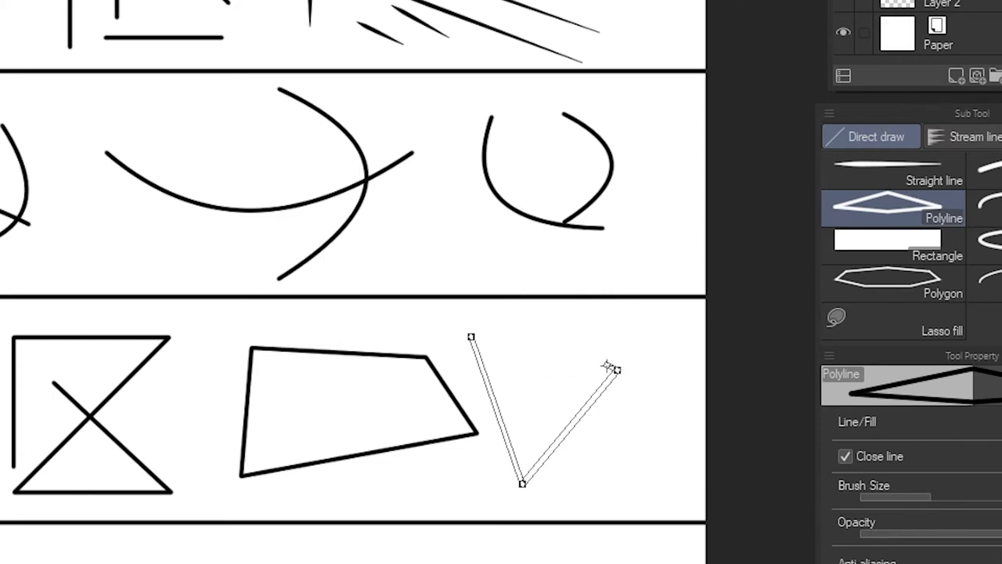
key(BackSpace)
key(BackSpace)
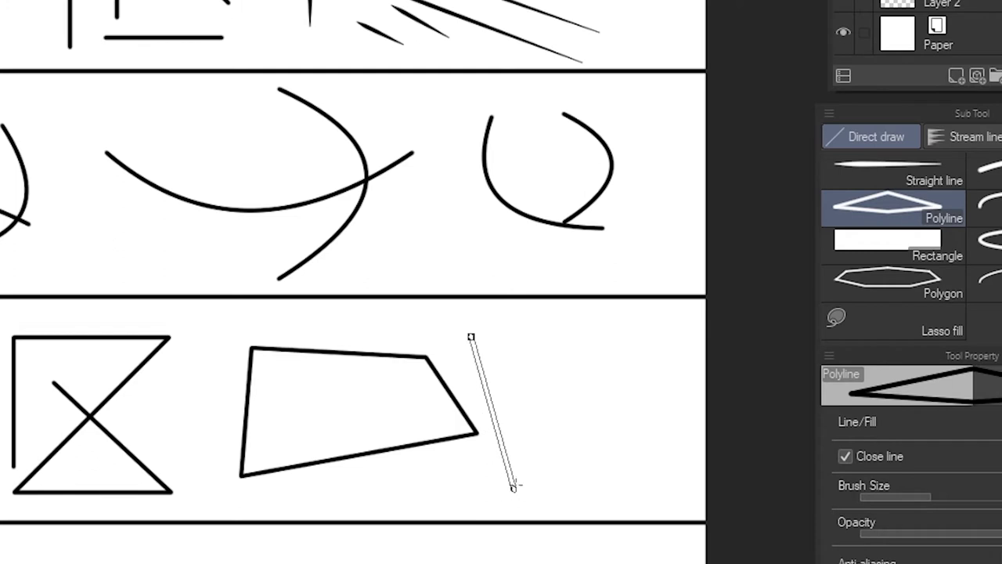
Step: Continue the polyline as a zigzag, delete its upper point and replace it with one farther right, and add a lower end point
click(515, 486)
click(607, 354)
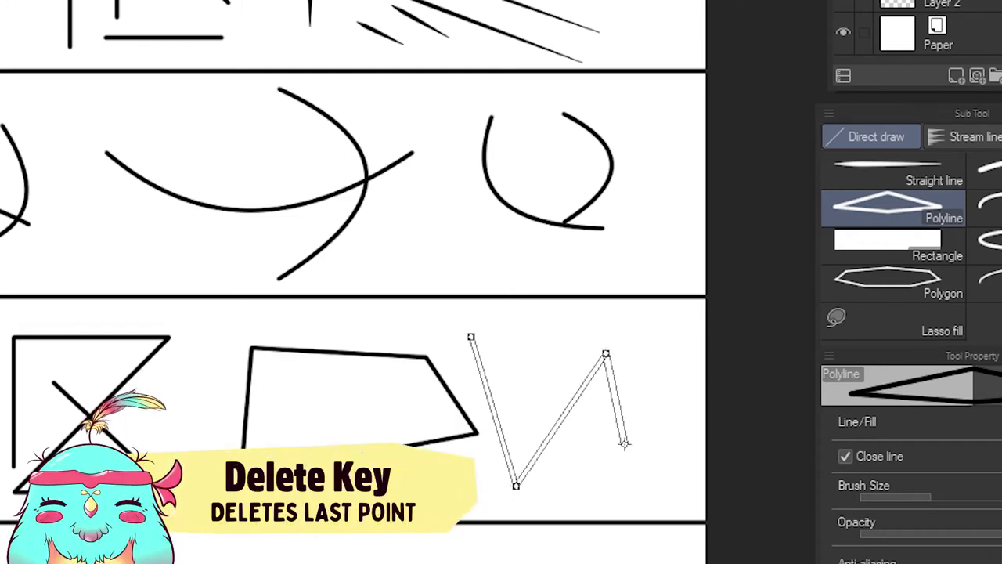
key(Delete)
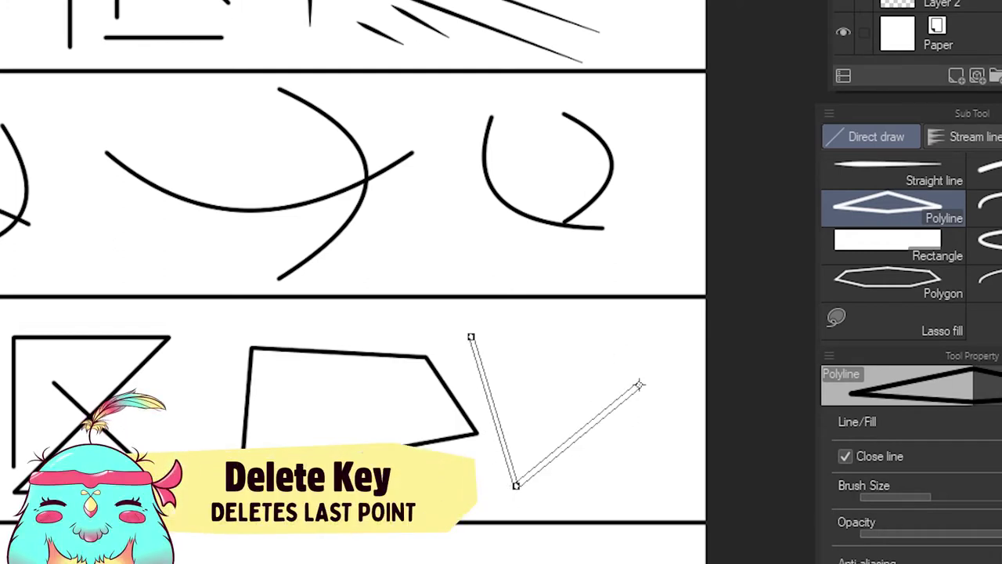
click(638, 385)
click(668, 488)
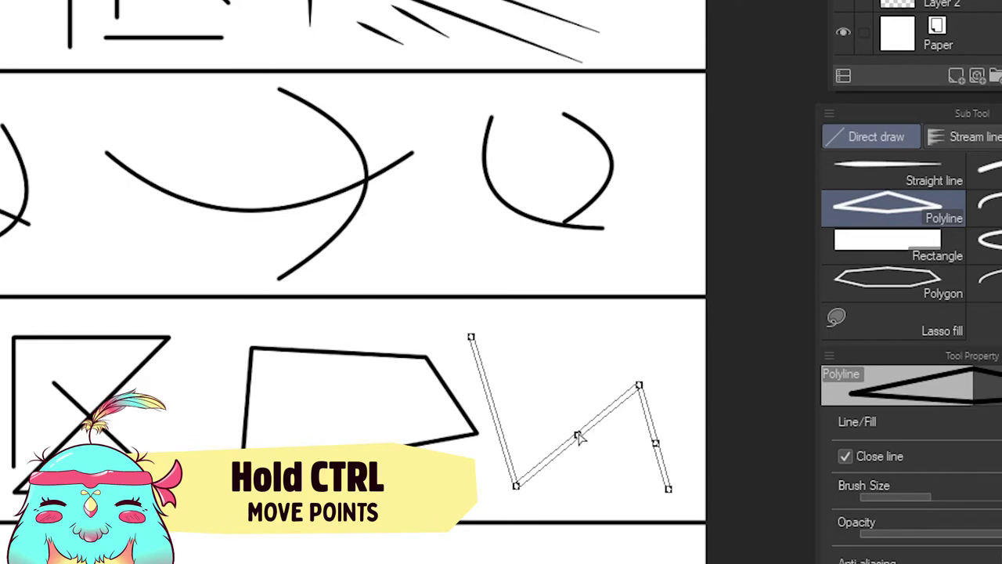
Step: Reshape the unfinished polyline by moving its middle, lower-left and upper-right points, and add a new point on the moved middle point
drag(577, 435, 565, 373)
drag(515, 486, 522, 412)
drag(639, 386, 658, 336)
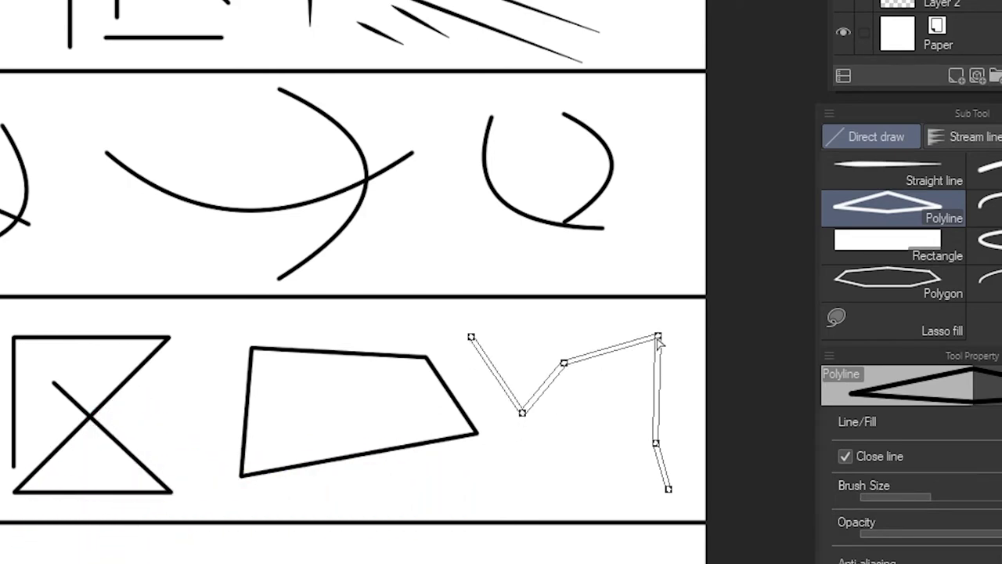
drag(565, 363, 577, 413)
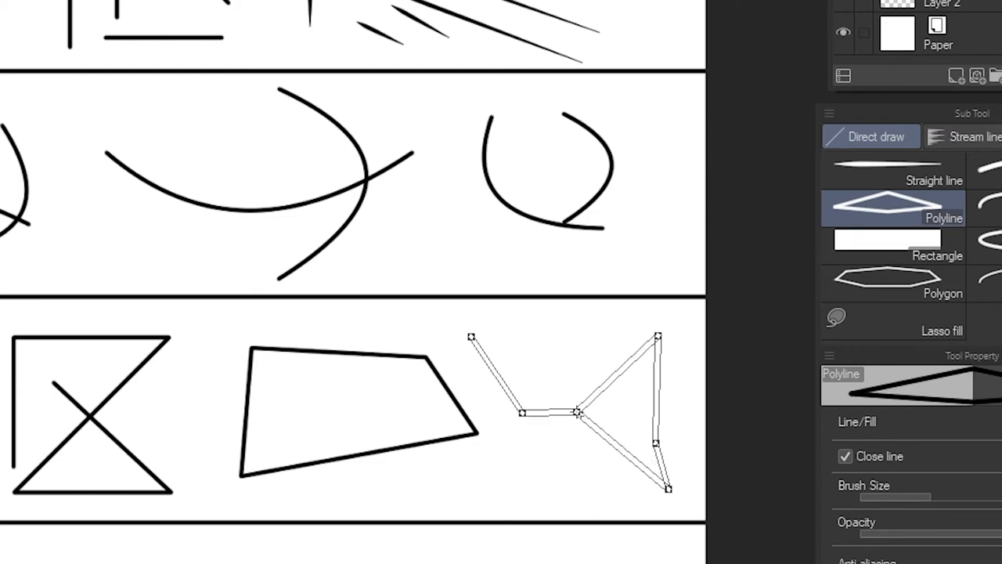
click(577, 412)
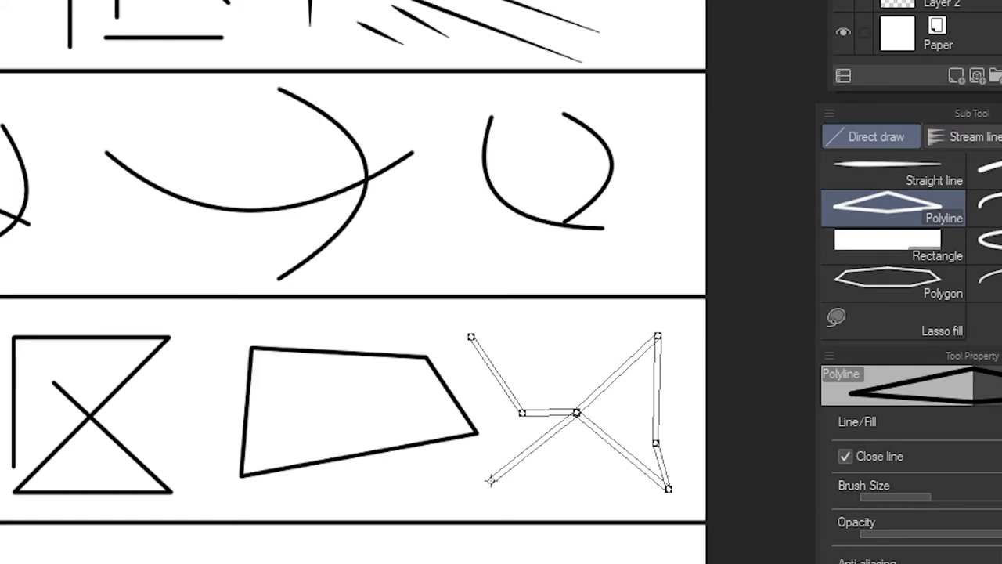
Step: Draw a closed arrow-shaped polyline with a horizontal shaft and a triangular head beside the finished polyline in the Polyline section
click(314, 423)
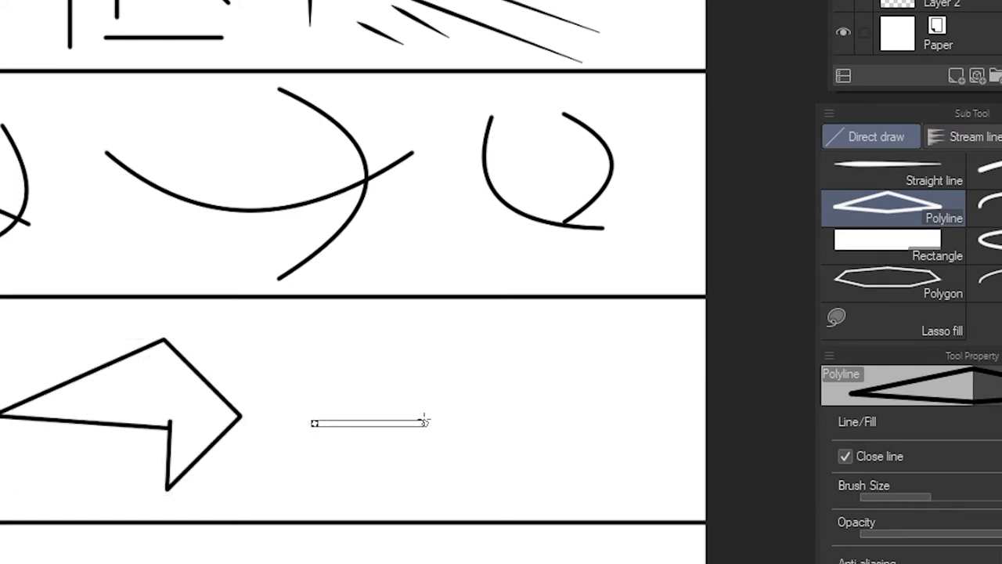
click(464, 423)
click(464, 333)
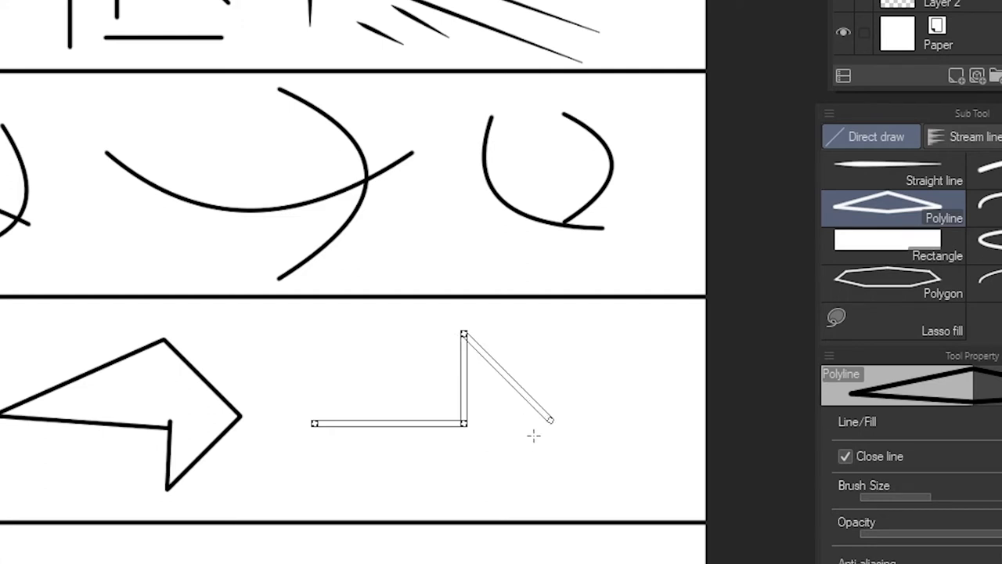
click(557, 426)
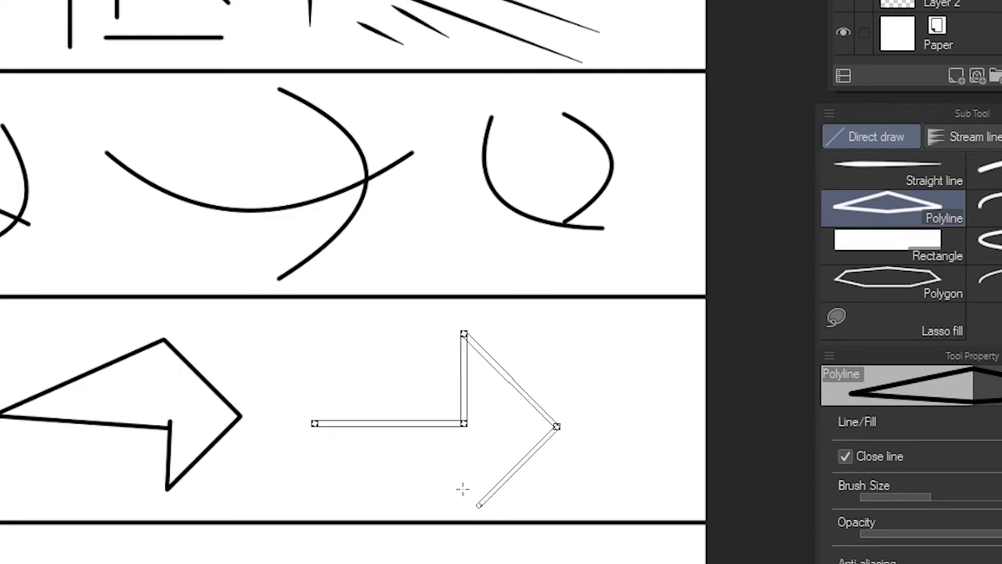
click(470, 511)
double_click(465, 423)
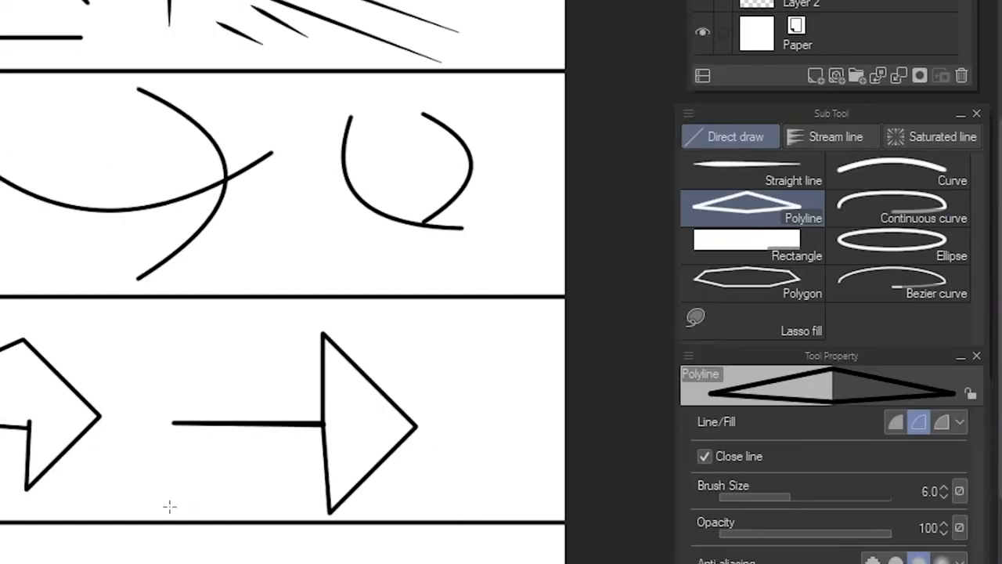
Step: Set the Continuous curve tool to the straight-line curve type, draw a trial zigzag under the Continuous Curve heading, and undo it
drag(323, 562, 390, 544)
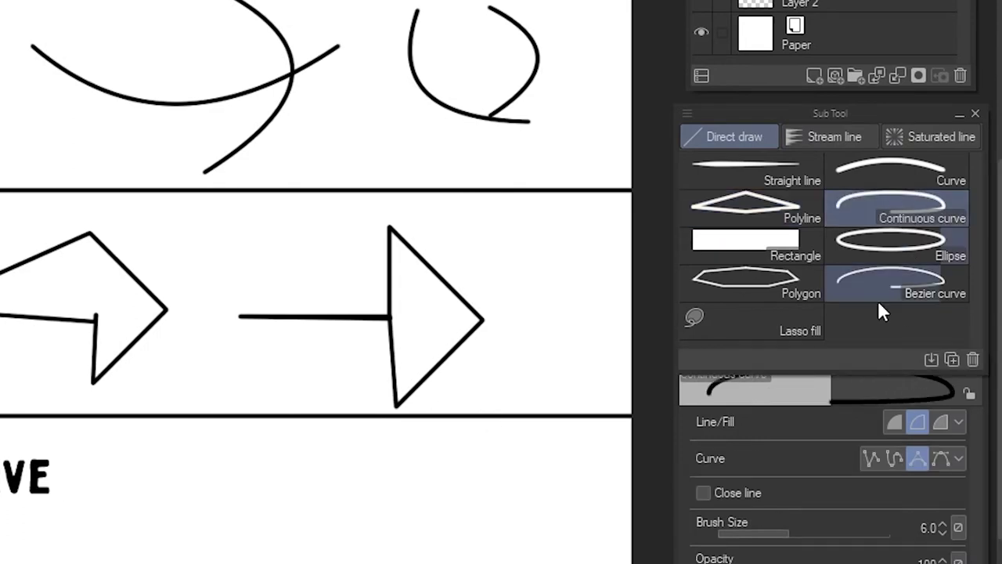
click(868, 457)
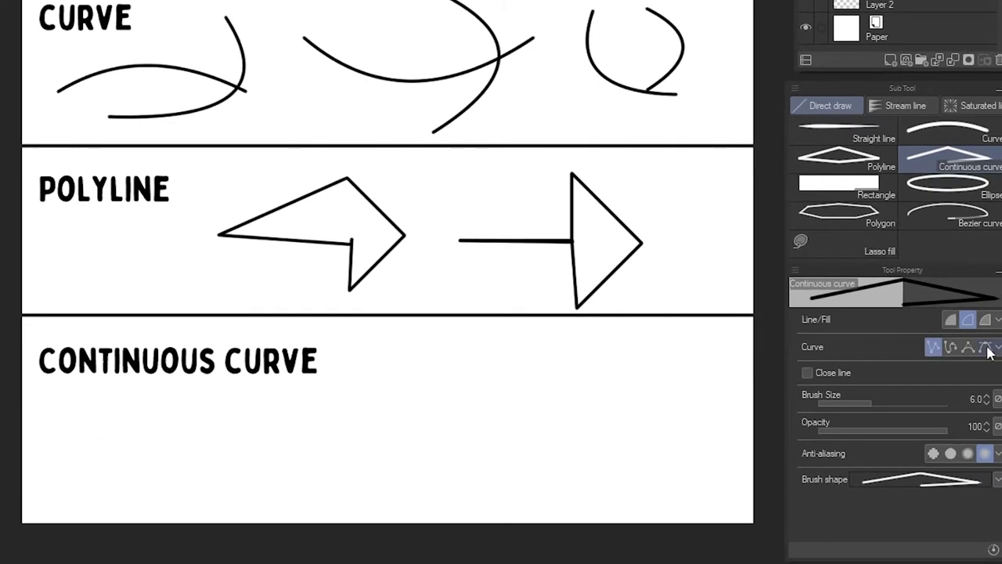
click(65, 472)
click(115, 408)
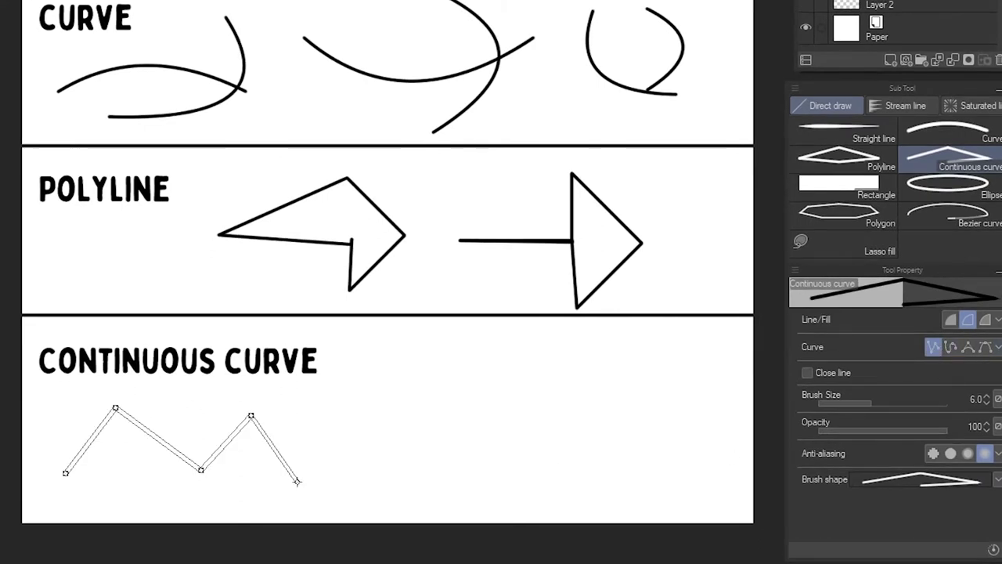
double_click(310, 468)
key(ctrl+z)
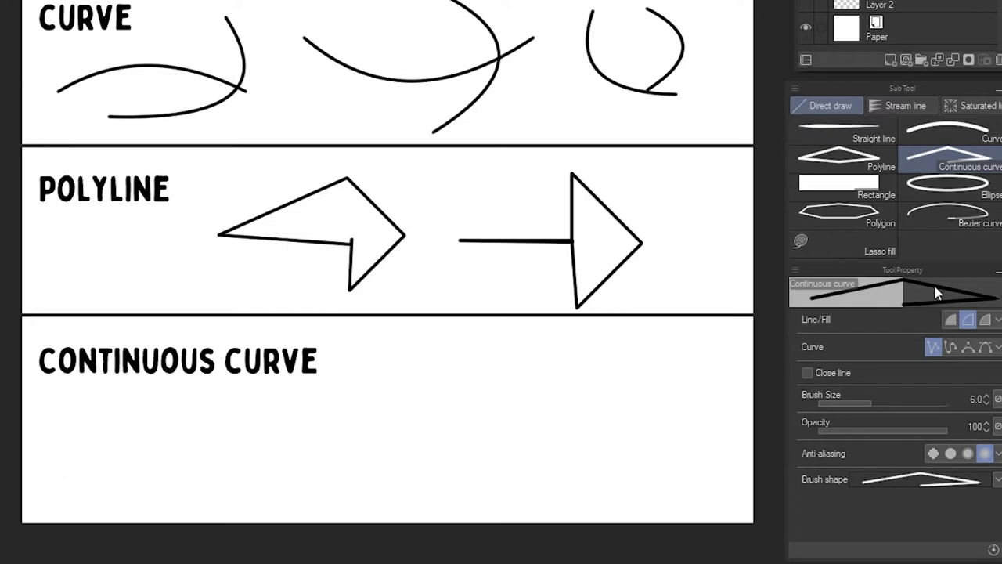
Step: Set the curve type to spline and draw a smooth W-shaped wave through five points under the Continuous Curve heading
click(953, 353)
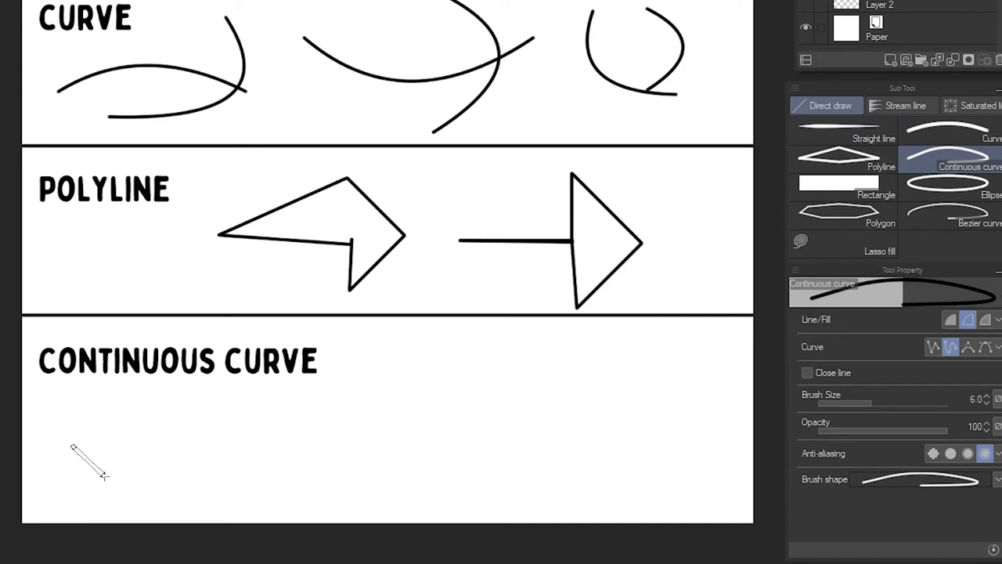
click(128, 491)
click(180, 433)
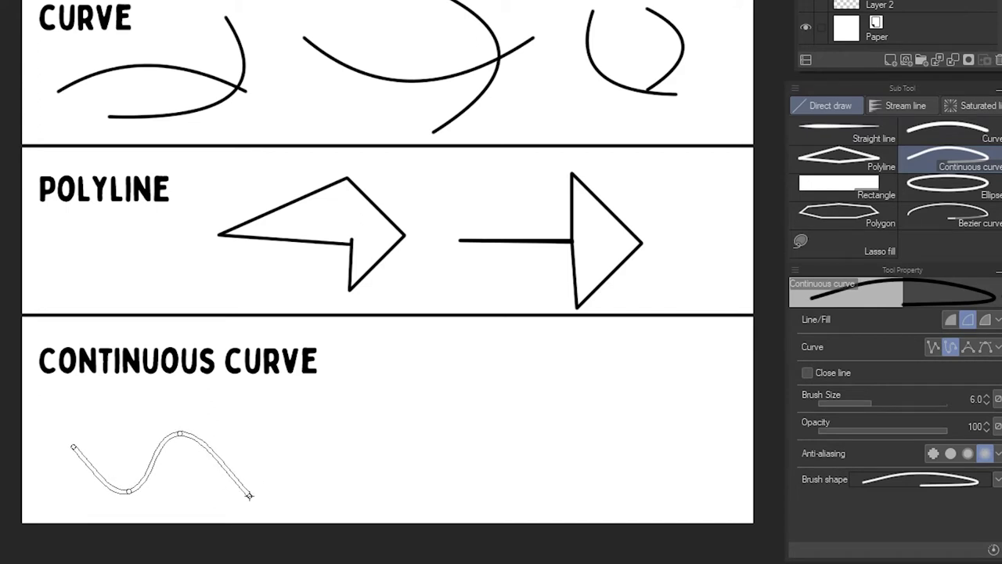
click(249, 494)
double_click(320, 422)
Step: Draw a notched spline shape ending on its starting point beside the heading, and a small rounded loop below it
drag(457, 394, 357, 387)
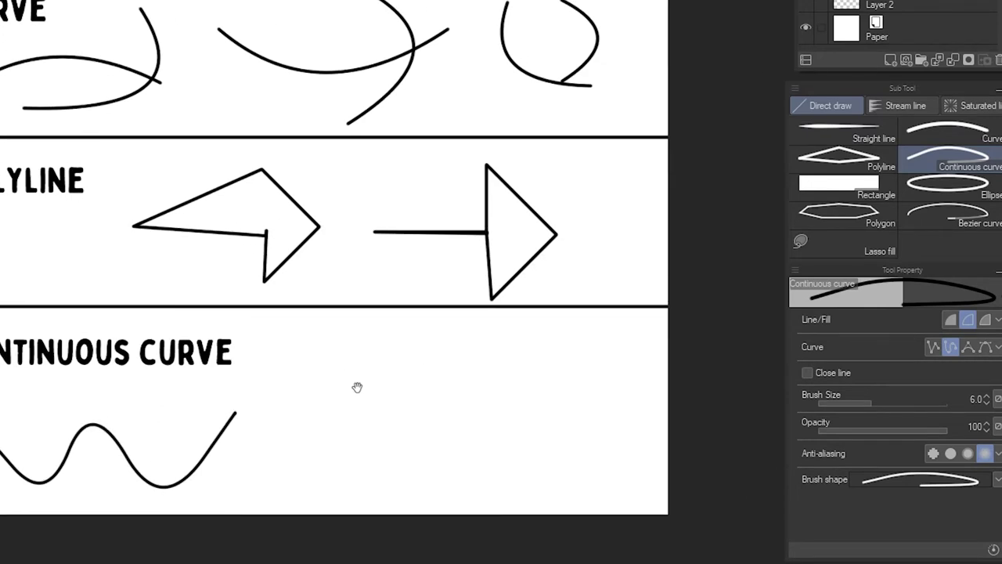
click(269, 357)
click(355, 345)
click(350, 394)
click(311, 369)
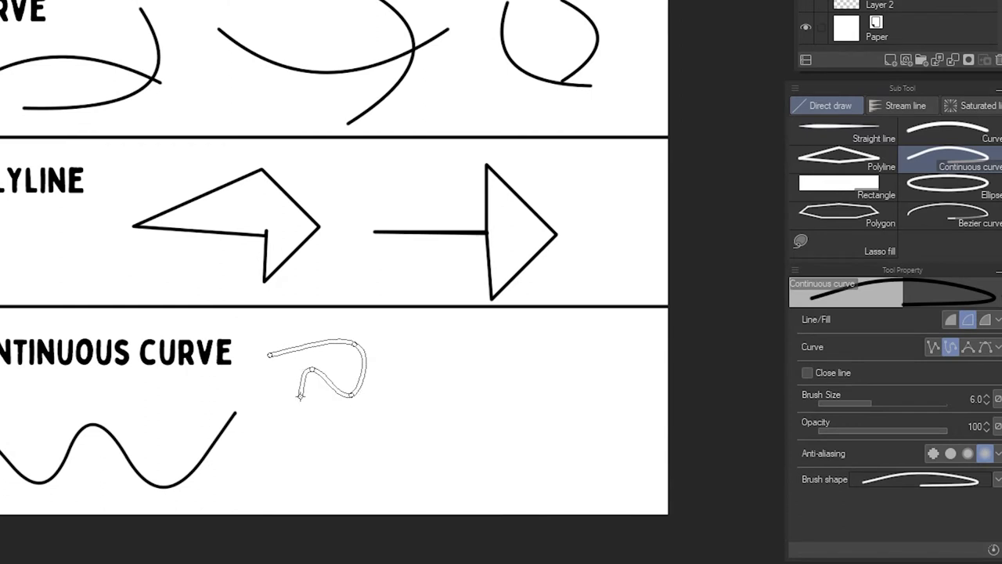
click(301, 395)
double_click(267, 355)
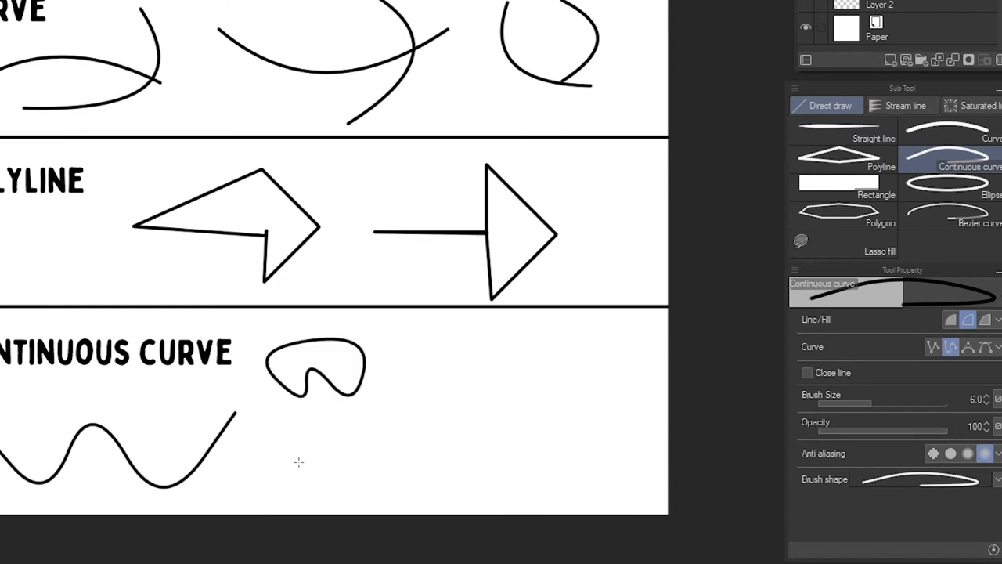
double_click(260, 451)
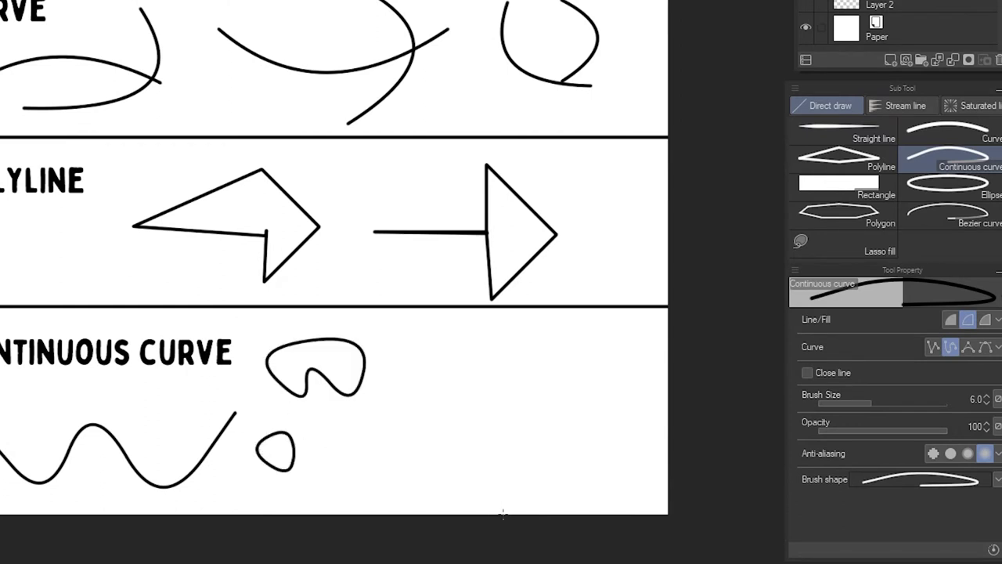
Step: Enable Close line and draw a wide four-point closed spline shape in the free area beside the loops
click(807, 373)
click(406, 352)
click(587, 365)
click(519, 424)
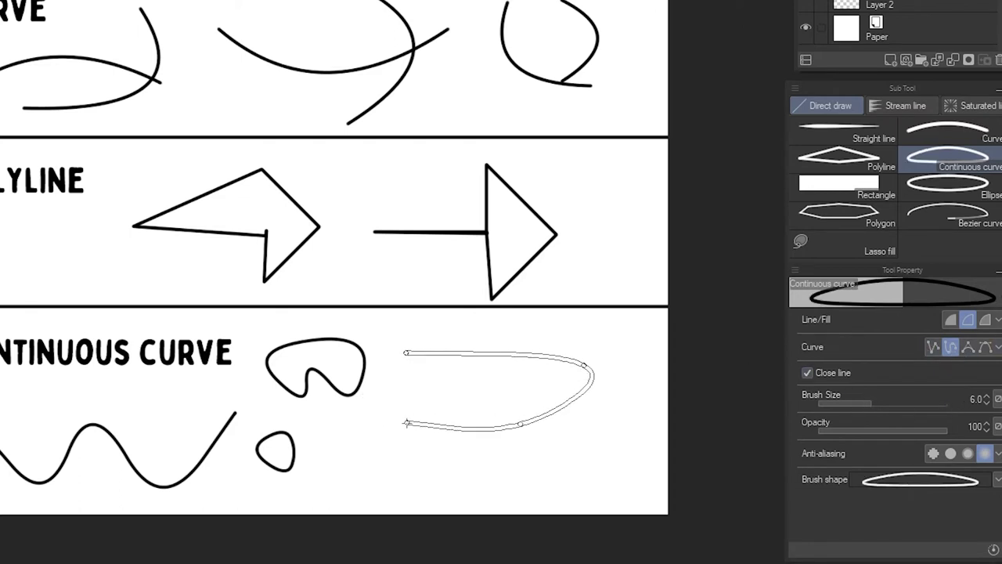
double_click(403, 422)
Step: Undo all the spline curves drawn in the Continuous Curve section
key(ctrl+z)
key(ctrl+z)
key(ctrl+z)
key(ctrl+z)
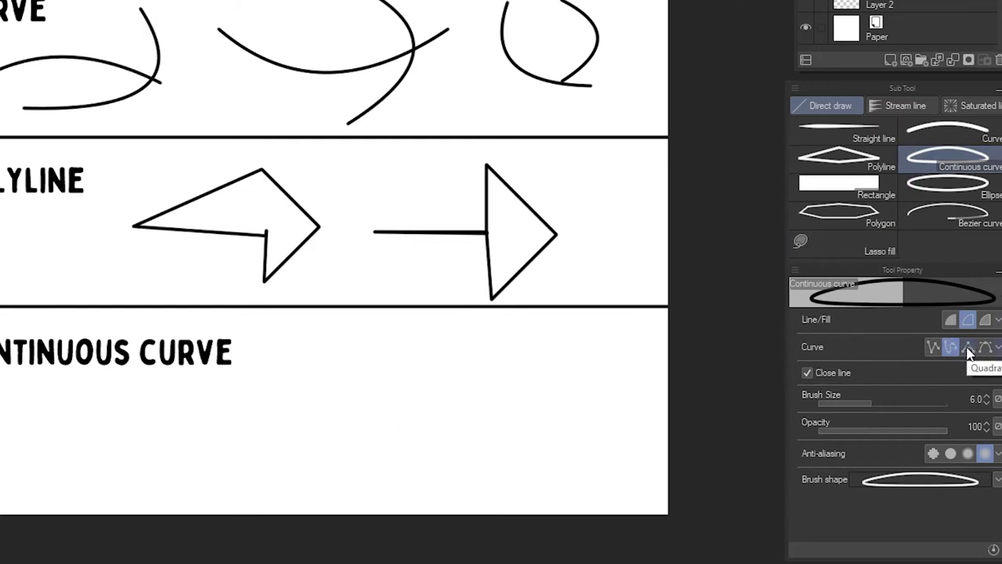
Step: Disable Close line and, with the quadratic Bezier curve type, lay out a wavy curve that turns back beneath itself
click(807, 373)
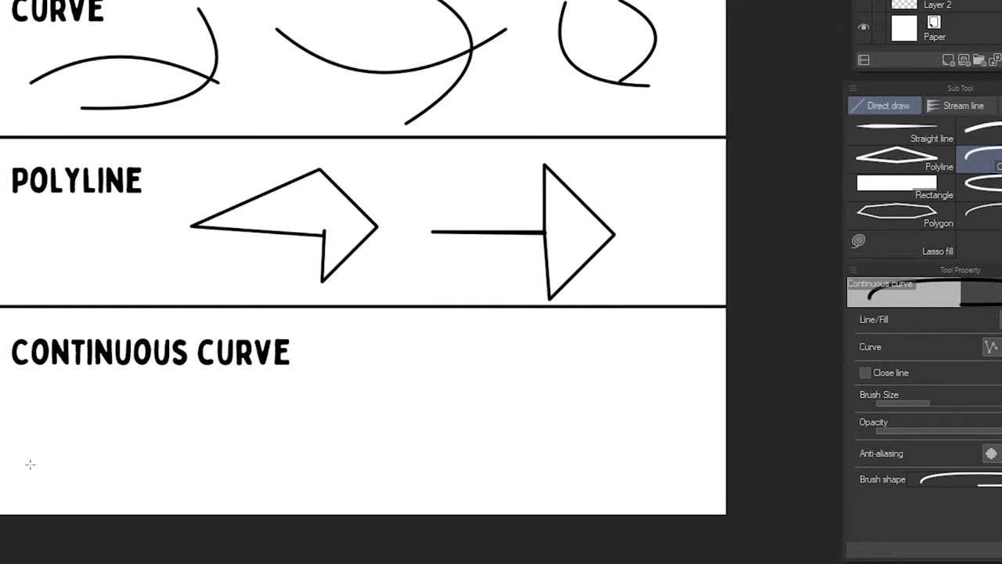
click(31, 465)
click(109, 428)
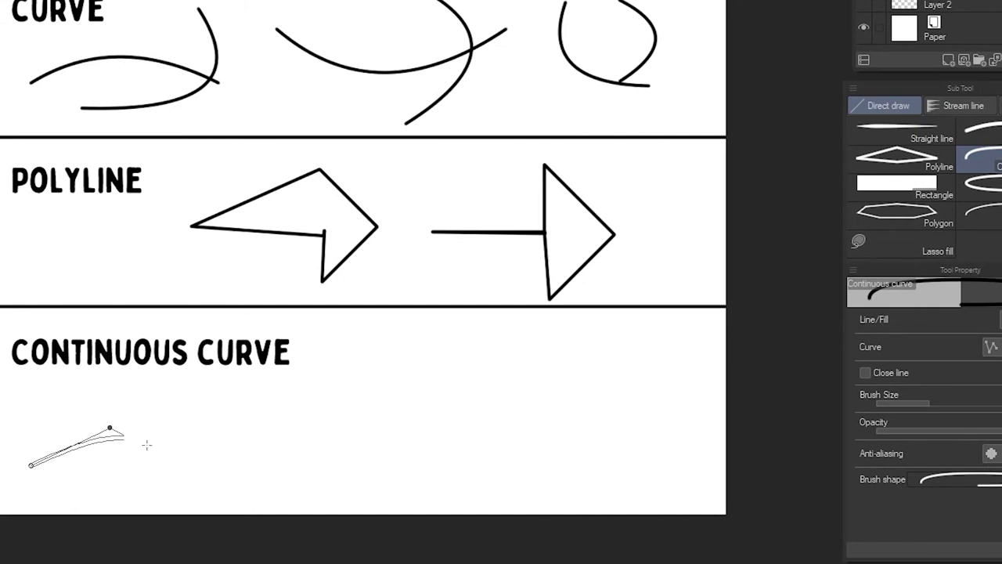
click(187, 470)
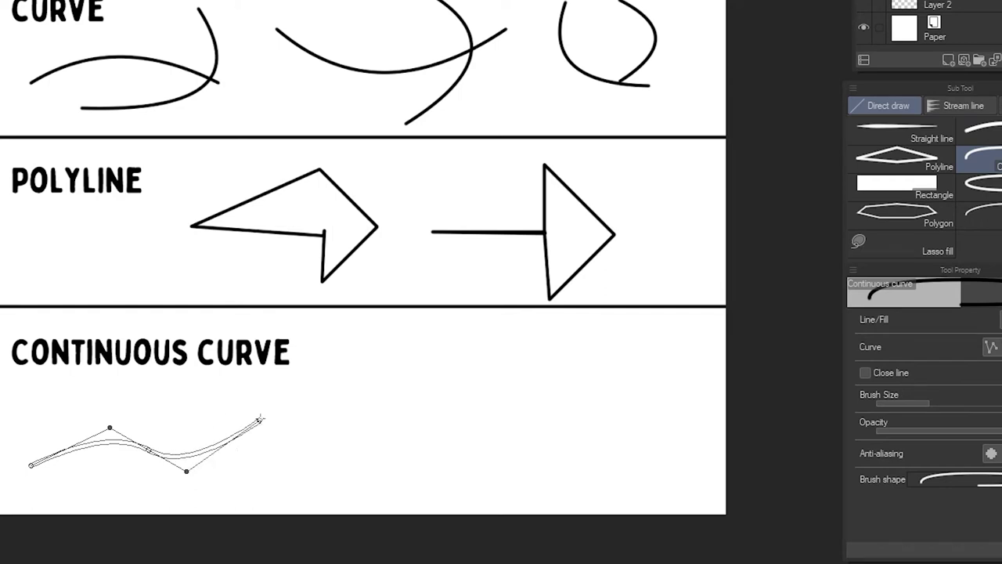
click(260, 414)
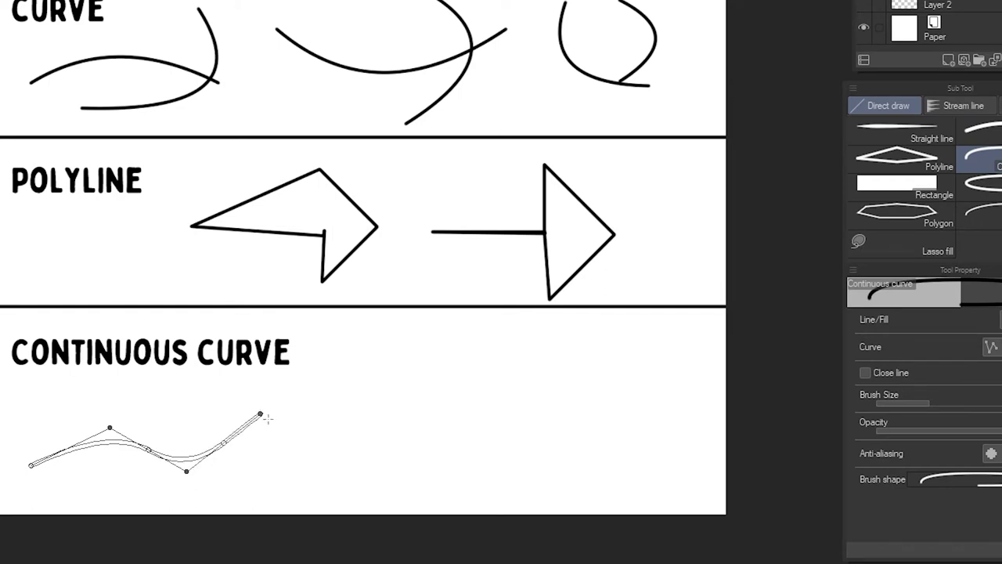
click(348, 467)
click(202, 499)
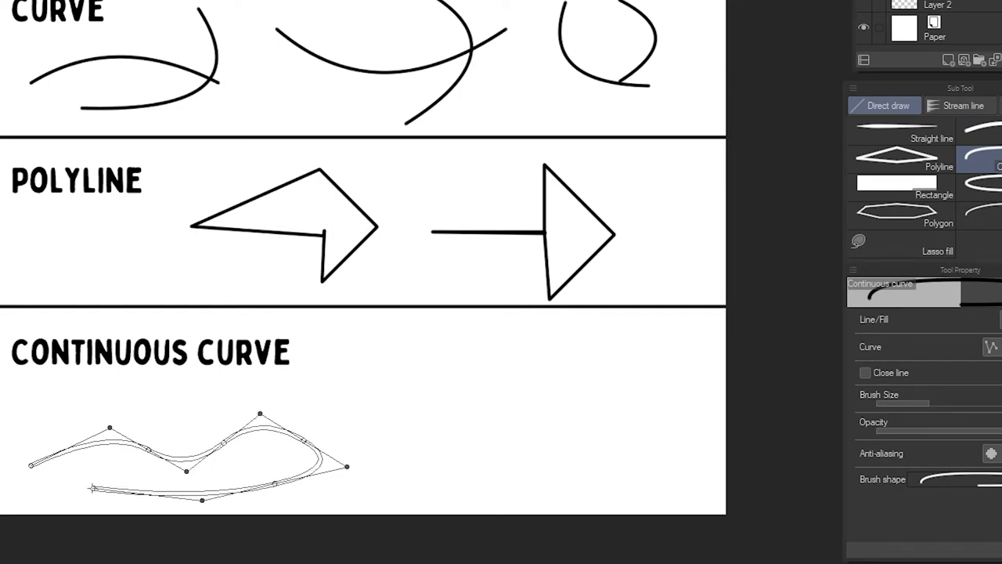
click(51, 492)
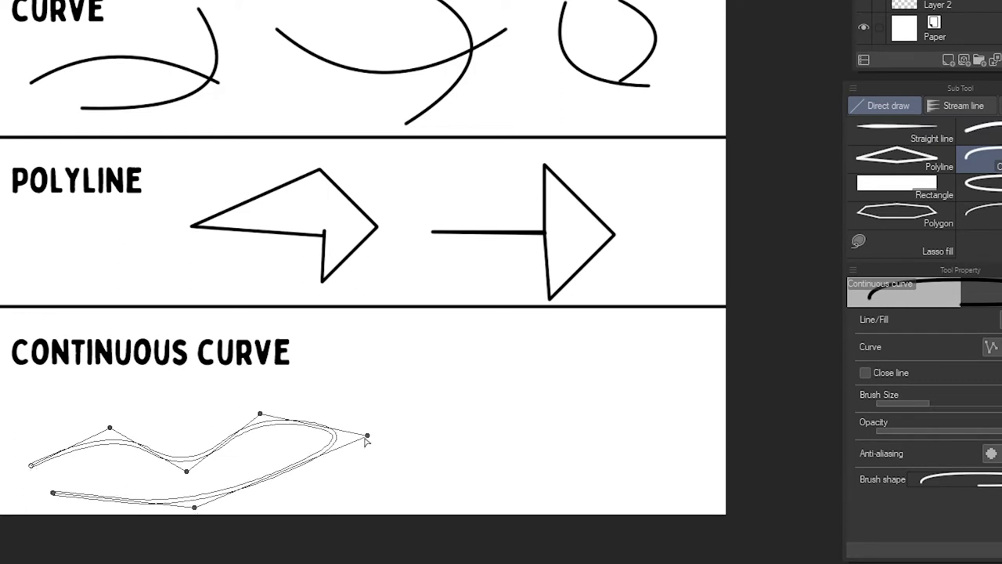
Step: Reshape the unfinished Bezier curve by moving its upper and middle control points, and finish it with a short hooked end
drag(260, 415, 243, 403)
drag(185, 473, 166, 485)
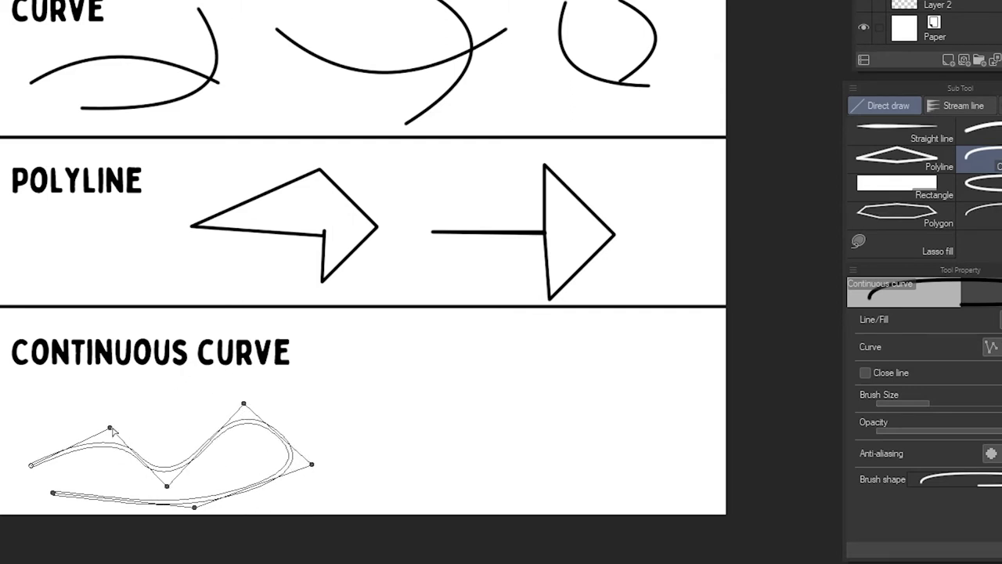
click(93, 409)
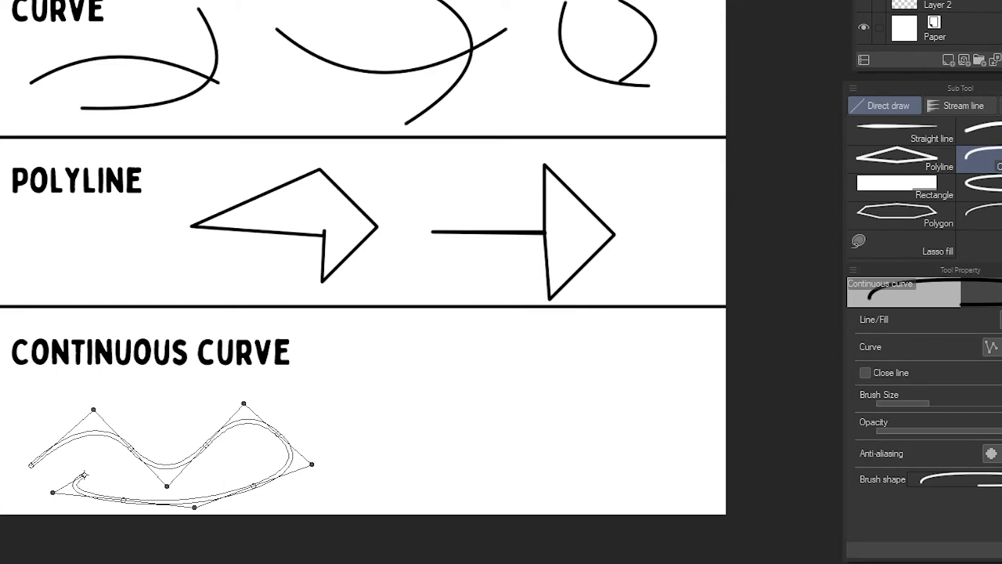
double_click(84, 474)
Step: Draw a looped curve beside the wavy one, and a spline curve next to it with its two inner points turned into corners
click(323, 389)
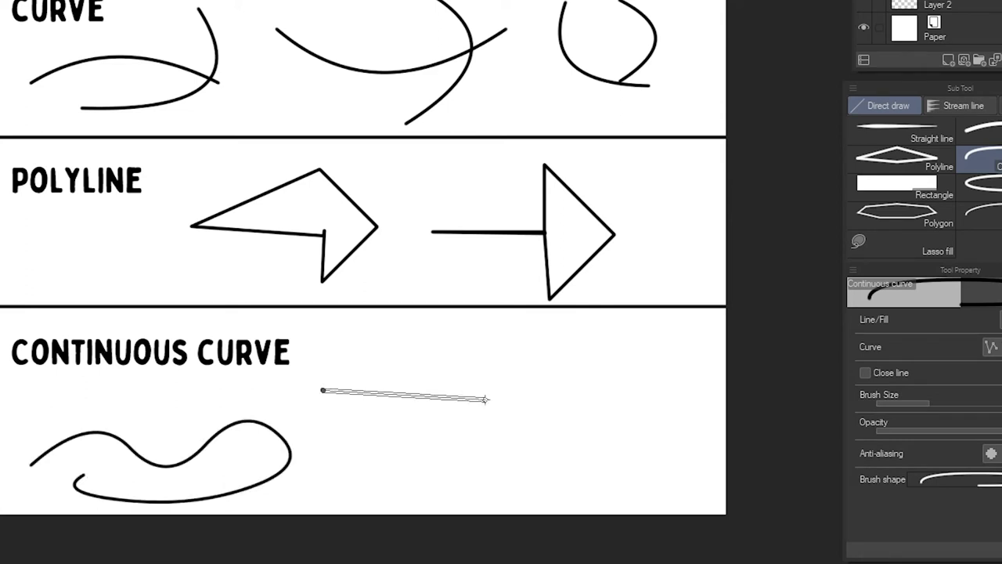
click(454, 468)
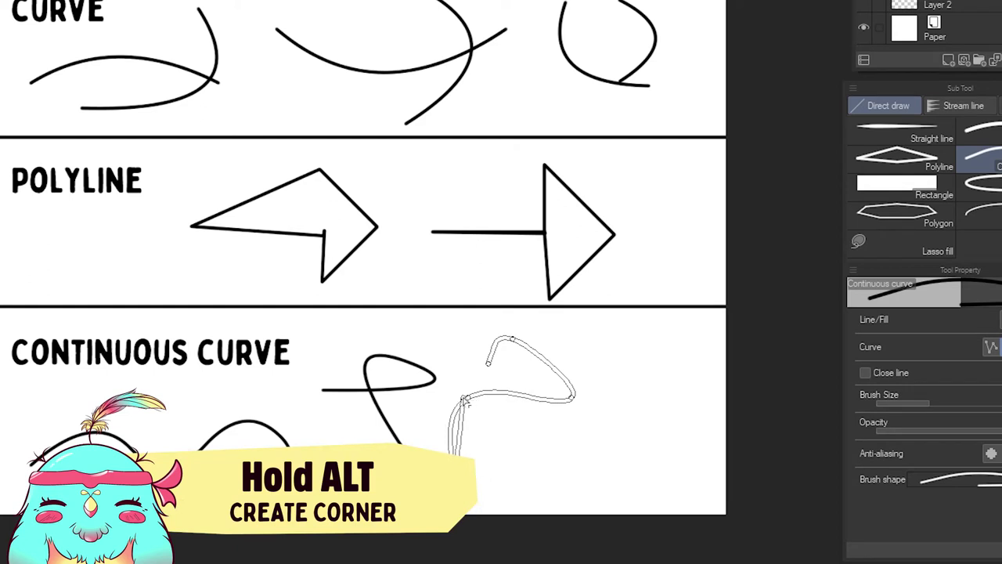
alt+click(453, 470)
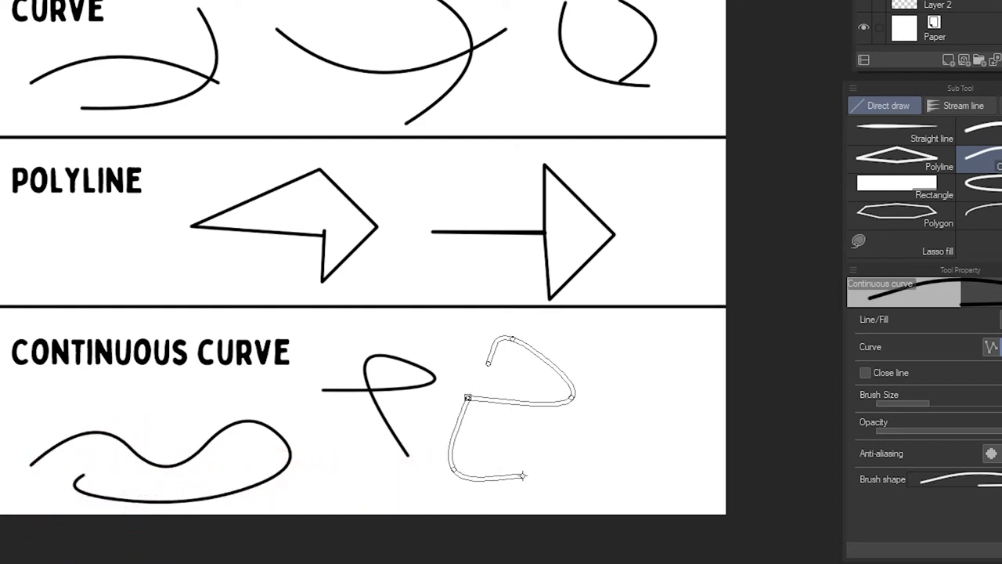
alt+click(571, 397)
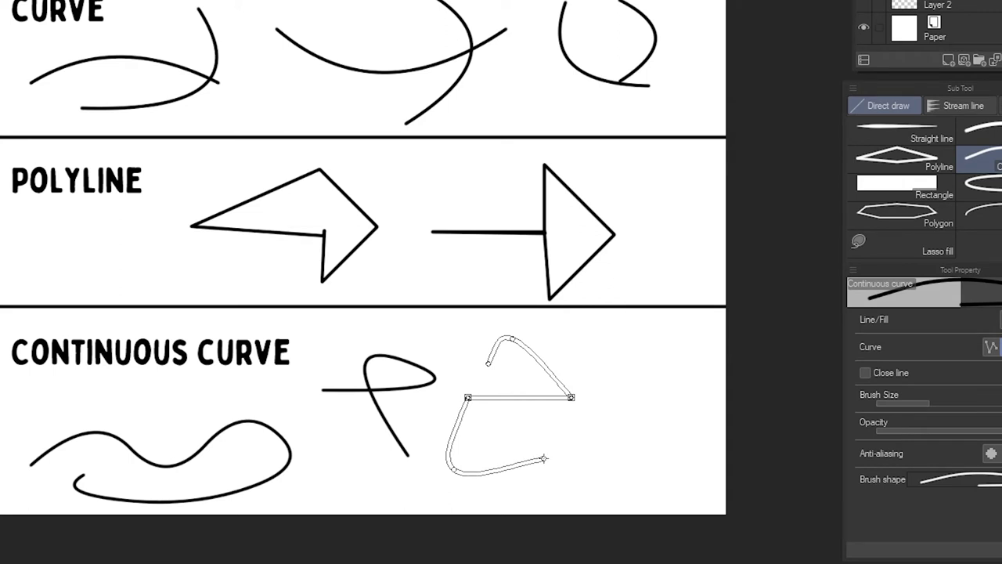
double_click(543, 459)
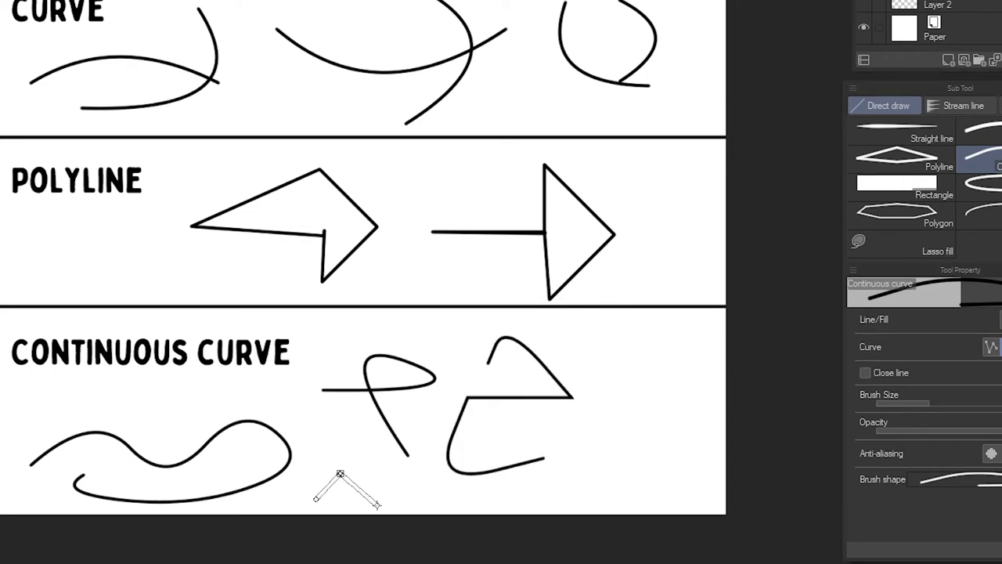
Step: Draw a scalloped spline curve along the bottom of the Continuous Curve section, alternating corner points at the peaks and smooth points in the dips
click(376, 501)
click(416, 473)
click(468, 501)
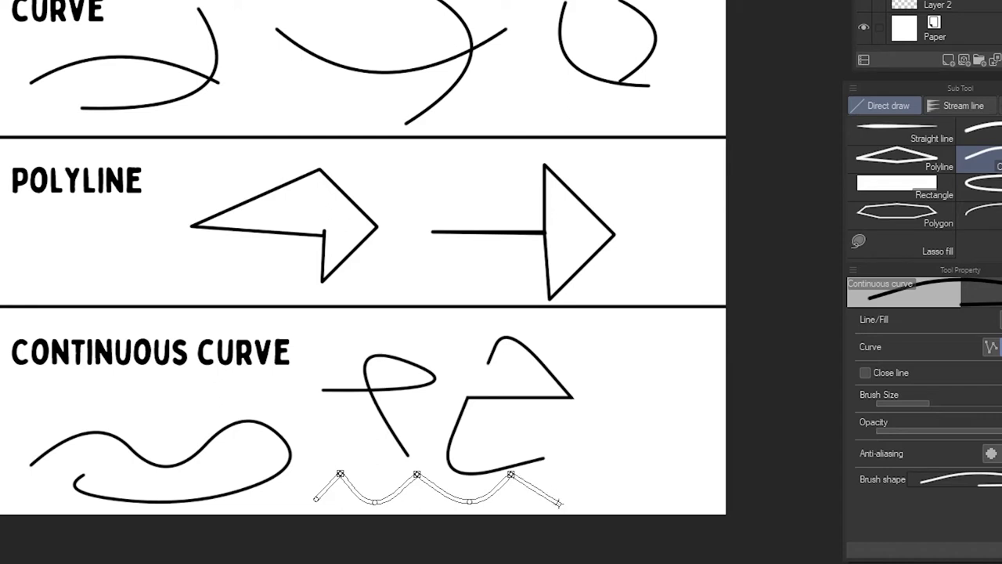
click(559, 502)
double_click(663, 487)
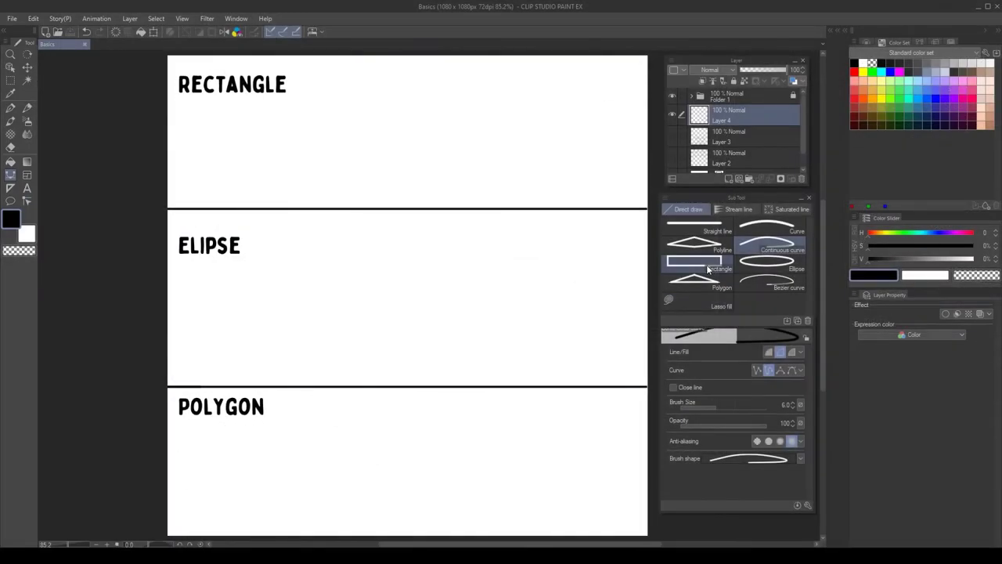
Step: Draw an outlined rectangle under the Rectangle heading and a square with locked aspect ratio beside it
click(706, 265)
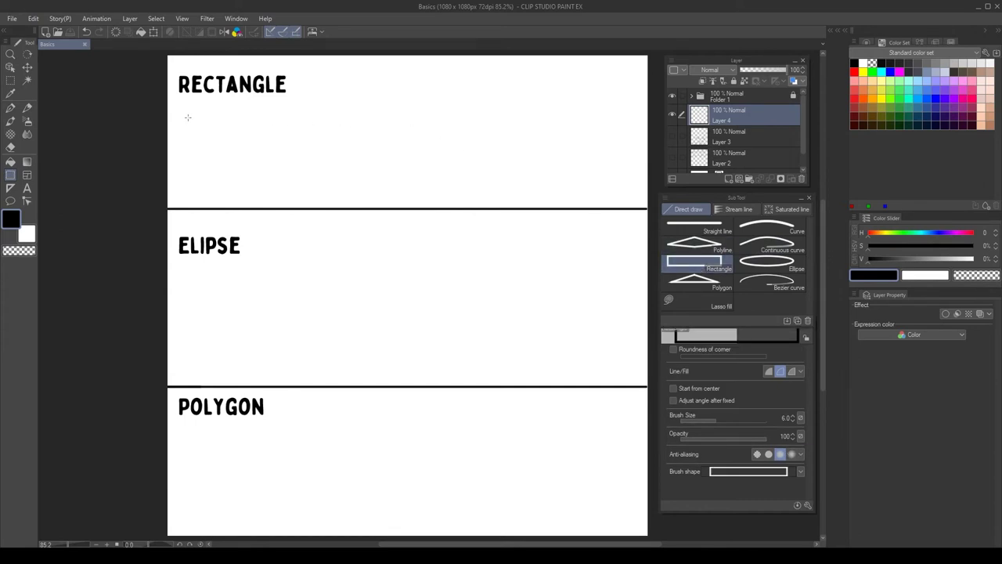
drag(197, 142, 283, 179)
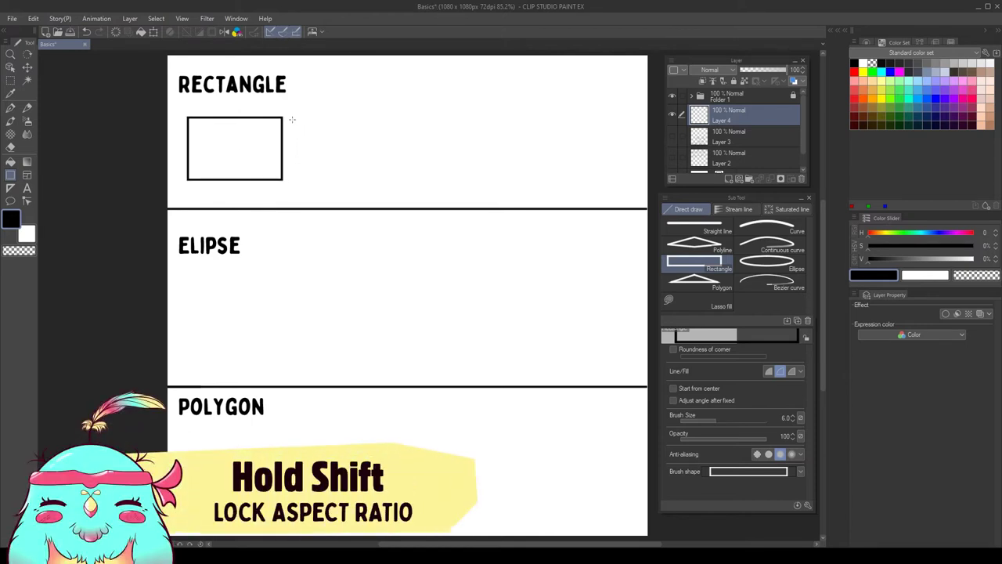
drag(305, 140, 364, 178)
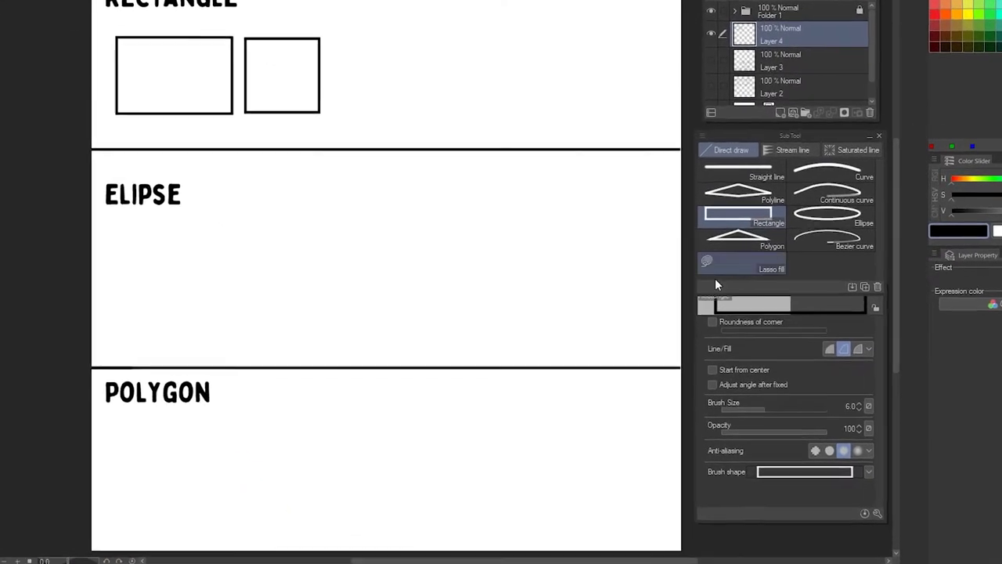
Step: Draw a square outward from its center under the Rectangle heading, then a rectangle with angle adjustment after fixing enabled
click(731, 360)
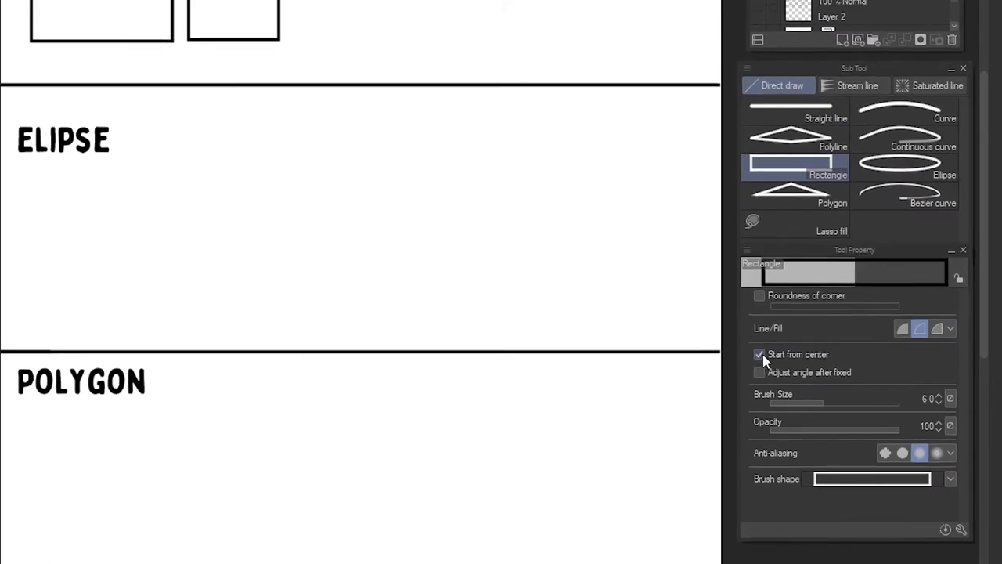
drag(348, 58, 403, 10)
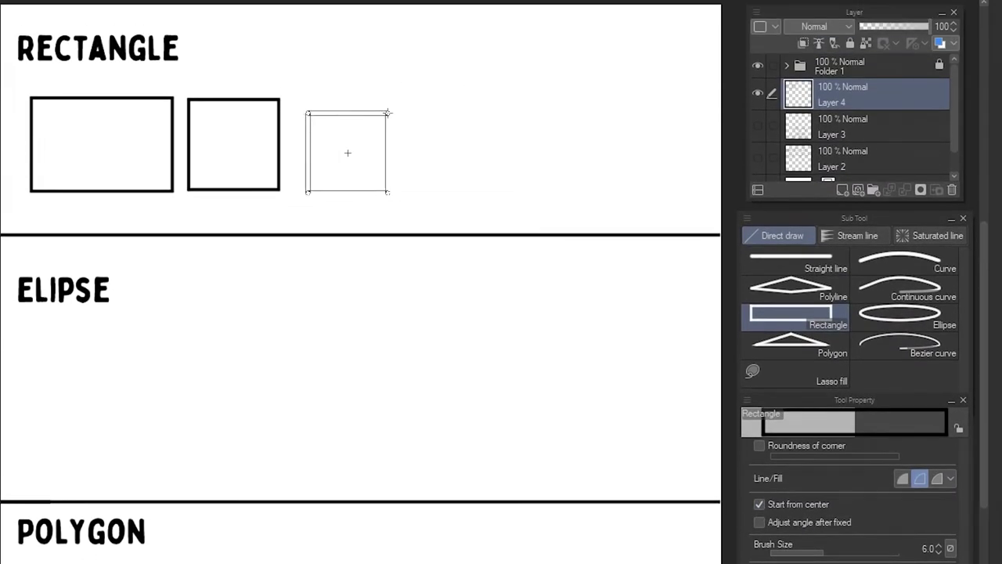
mouse_move(403, 104)
mouse_down()
mouse_move(376, 123)
mouse_move(394, 105)
mouse_up()
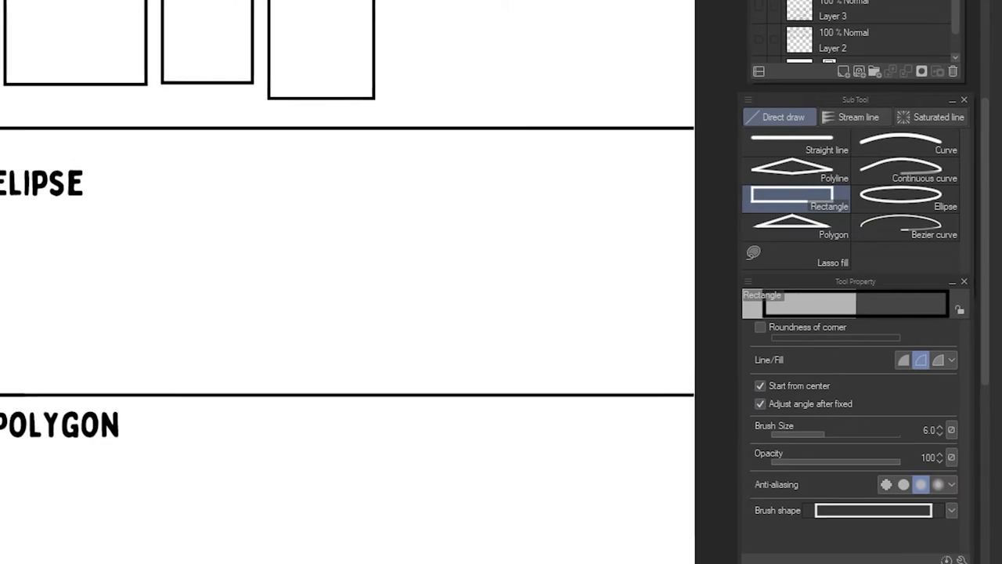
drag(400, 24, 481, 128)
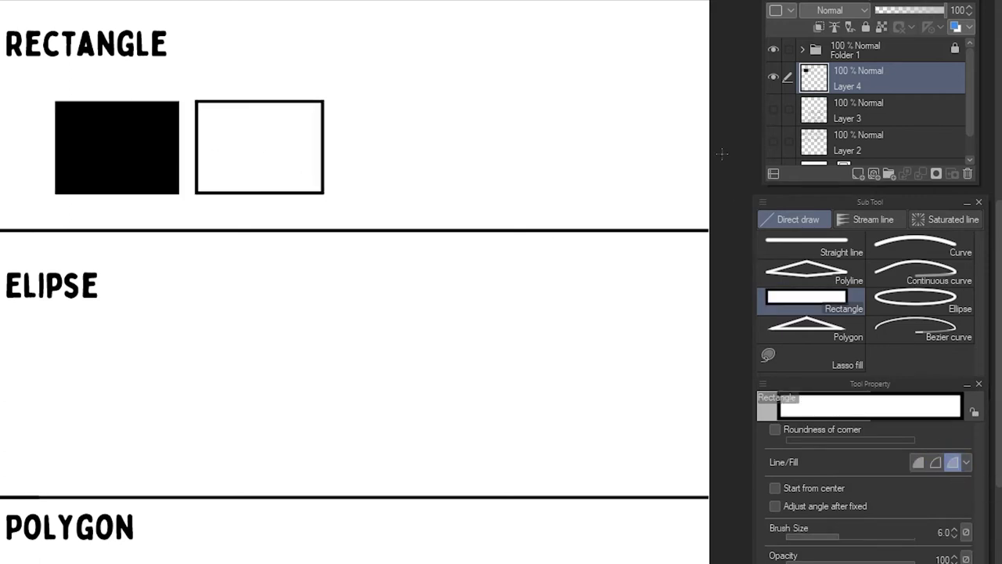
Step: Draw a black-outlined rectangle with a cyan fill beside the white-filled one
click(1, 241)
drag(356, 103, 519, 191)
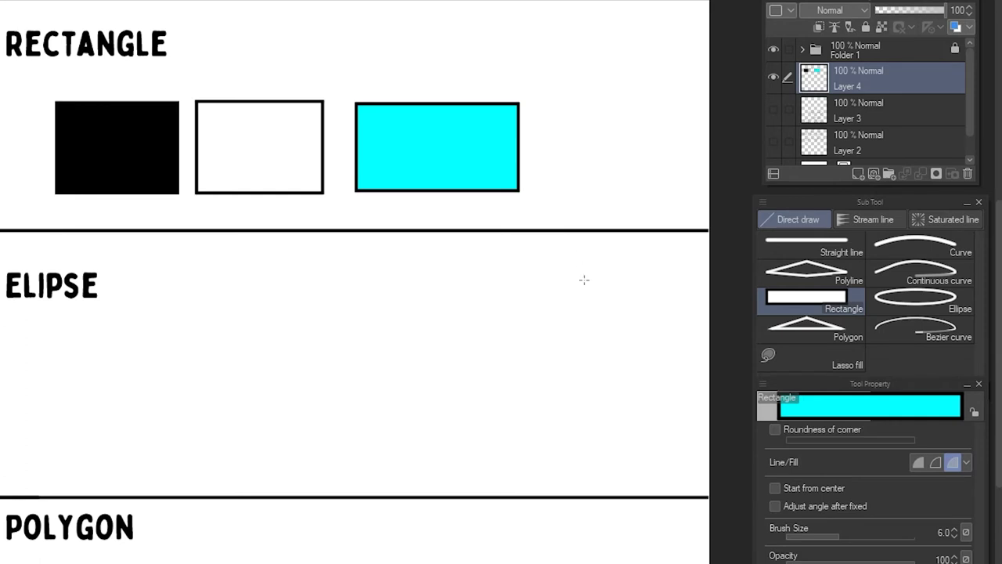
Step: Draw a tall outlined ellipse and a circle with locked aspect ratio under the Elipse heading
click(933, 296)
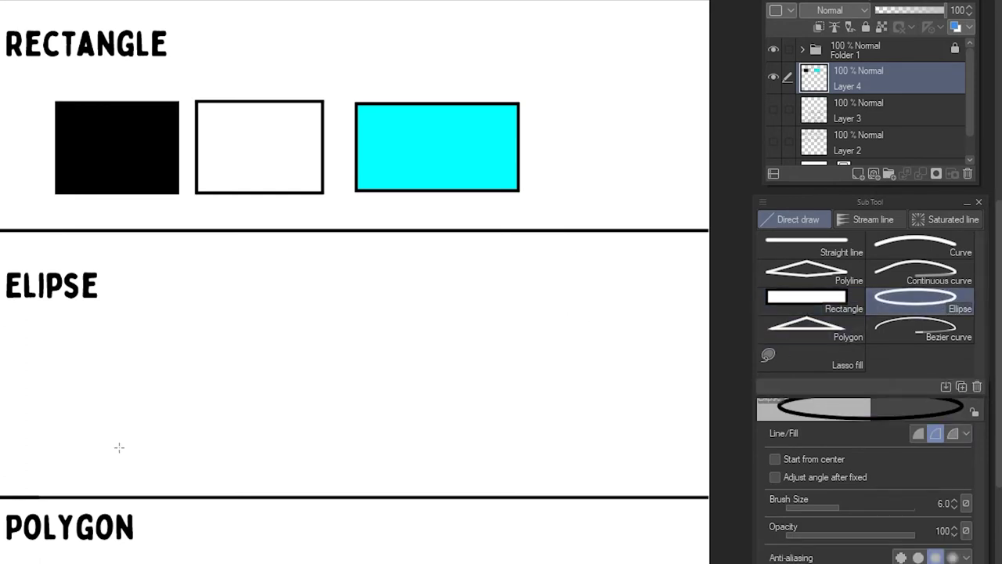
drag(49, 354, 128, 471)
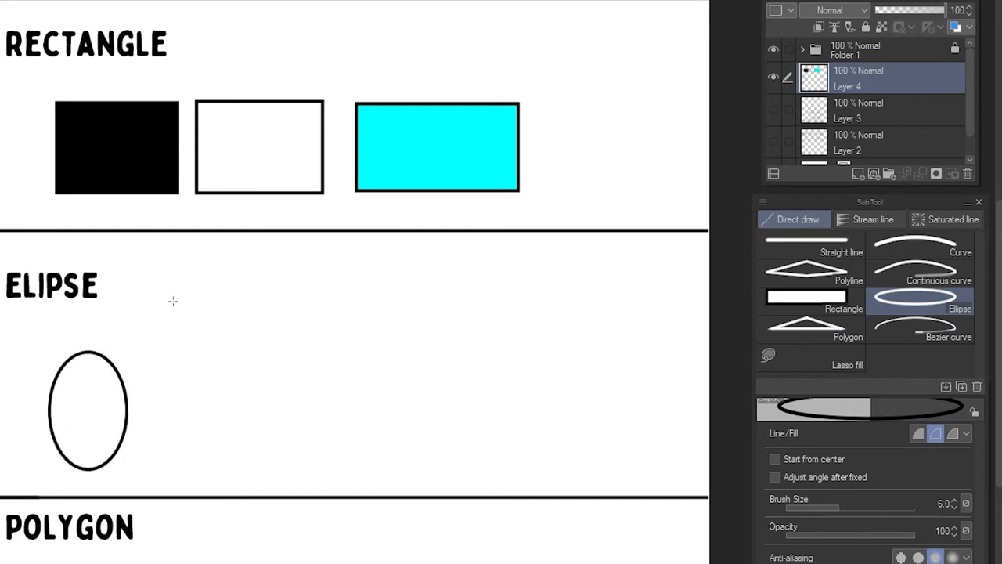
drag(172, 295, 280, 422)
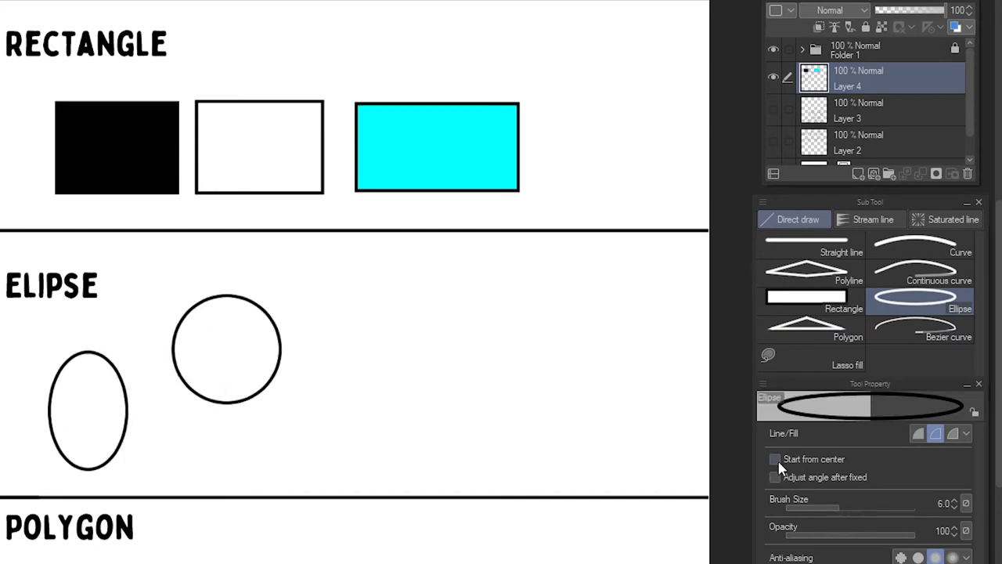
Step: Draw a circle outward from its center and a narrow ellipse tilted clockwise using Adjust angle after fixed
drag(357, 403, 407, 355)
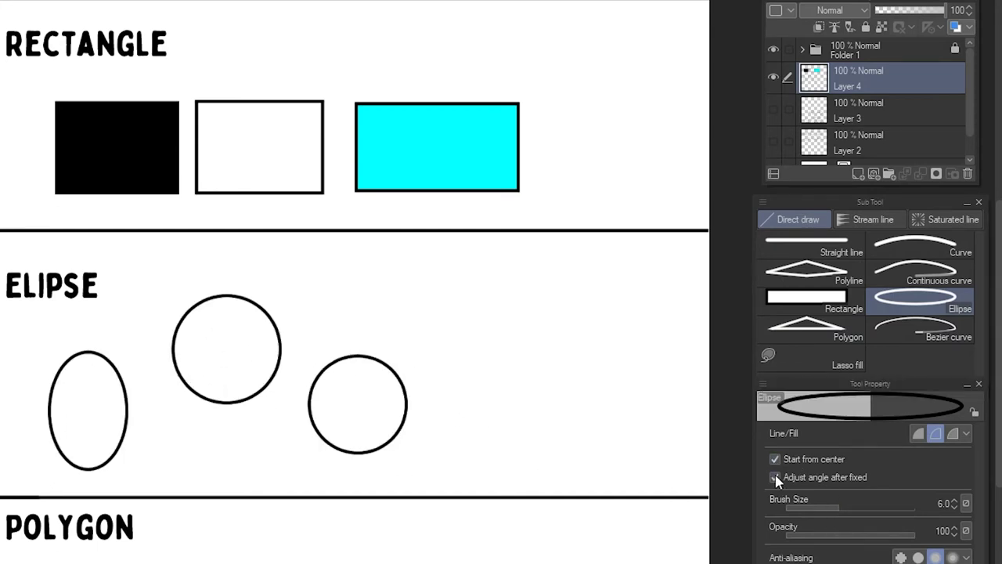
drag(436, 304, 497, 459)
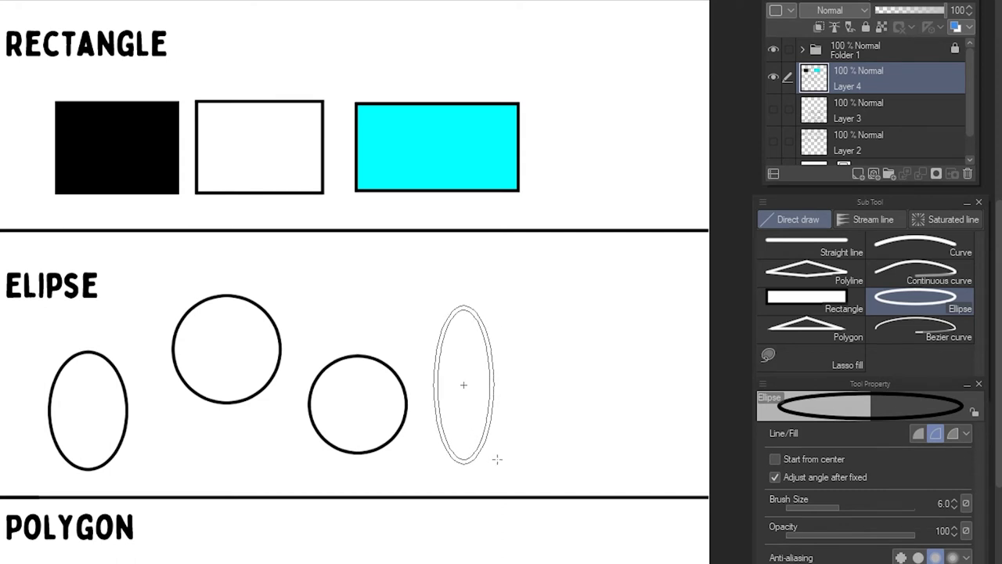
click(479, 266)
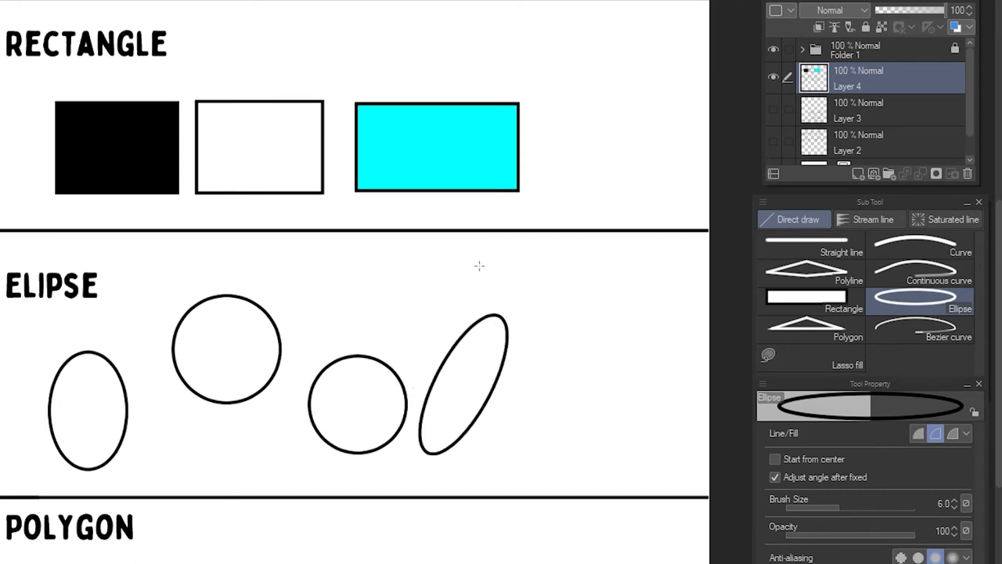
Step: Turn off angle adjustment and draw a solid black circle, plus a large and a small outlined circle with cyan fill
click(775, 476)
click(917, 433)
mouse_move(333, 261)
mouse_down()
mouse_move(425, 342)
mouse_move(418, 346)
mouse_up()
click(952, 433)
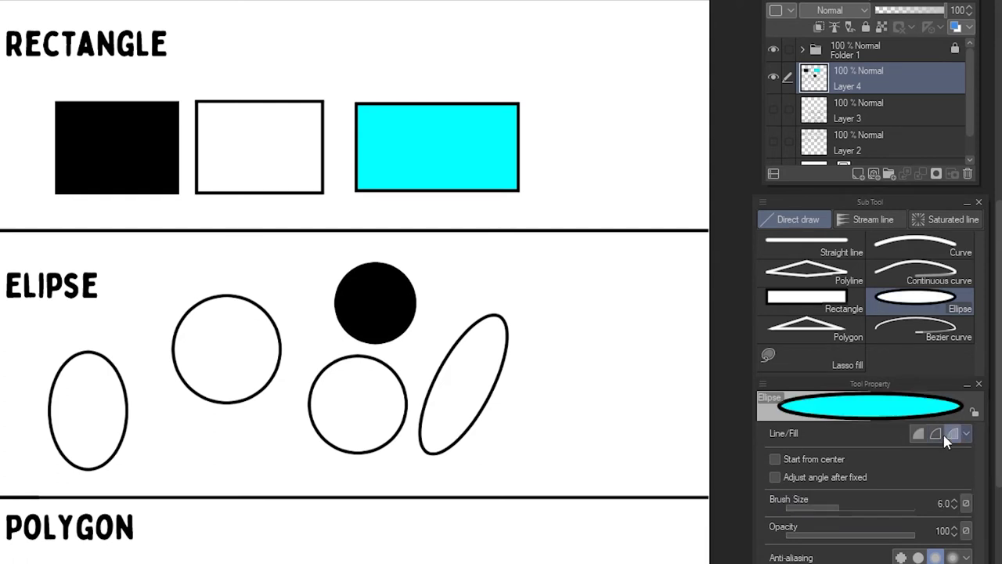
mouse_move(440, 266)
mouse_down()
mouse_move(566, 419)
mouse_move(574, 468)
mouse_up()
mouse_move(244, 521)
mouse_down()
mouse_move(233, 416)
mouse_move(239, 477)
mouse_up()
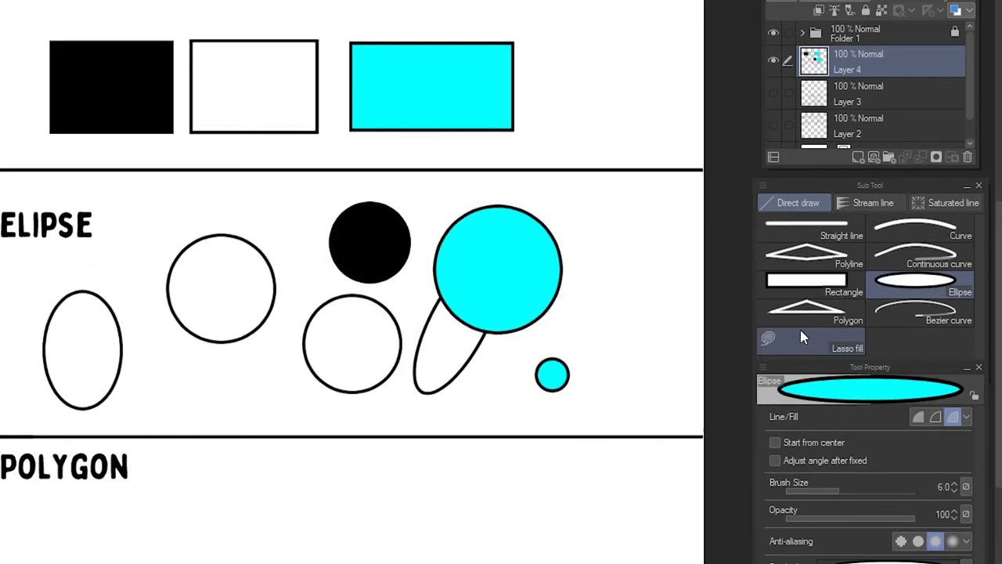
Step: Draw a wide outlined triangle and an evenly proportioned triangle under the Polygon heading
click(806, 309)
drag(25, 510, 189, 407)
drag(326, 527, 349, 482)
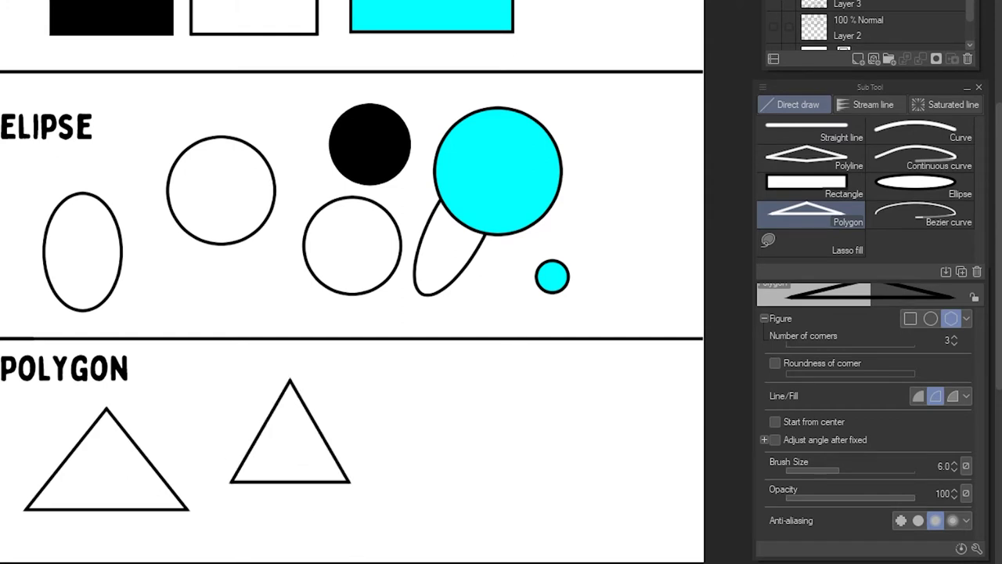
Step: Draw a 7-sided polygon and an 11-sided polygon beside the triangles
click(802, 343)
drag(374, 394, 460, 482)
click(819, 341)
drag(501, 392, 591, 482)
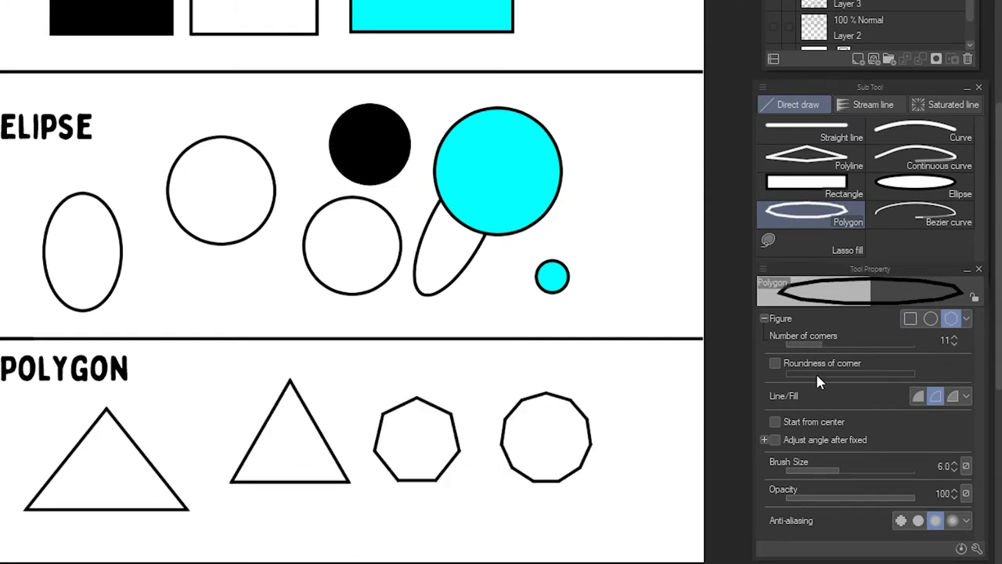
Step: Replace the many-sided polygons with rounded triangles, using 3 corners and a corner roundness of 60
click(774, 362)
click(787, 343)
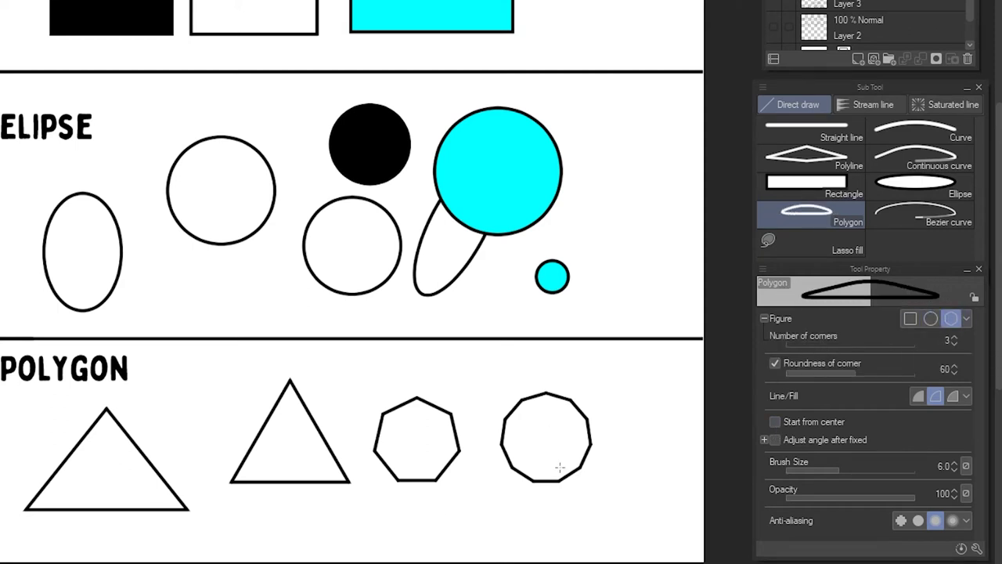
key(ctrl+z)
key(ctrl+z)
mouse_move(384, 487)
mouse_down()
mouse_move(454, 368)
mouse_move(490, 375)
mouse_move(556, 500)
mouse_up()
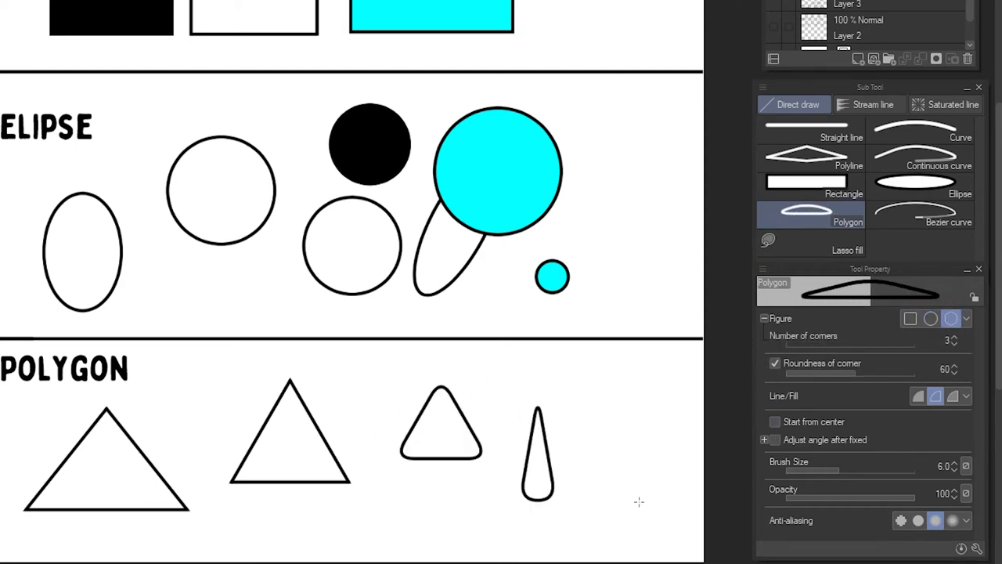
drag(625, 486, 572, 393)
Step: Undo the rounded triangles and switch the Polygon tool to sharp corners, Start from center and Adjust angle after fixed
click(775, 363)
click(775, 421)
click(775, 440)
key(ctrl+z)
key(ctrl+z)
key(ctrl+z)
Step: Draw an upright outlined triangle from its center and another below it rotated so one corner points down
drag(389, 395, 479, 442)
click(479, 441)
drag(438, 511, 490, 482)
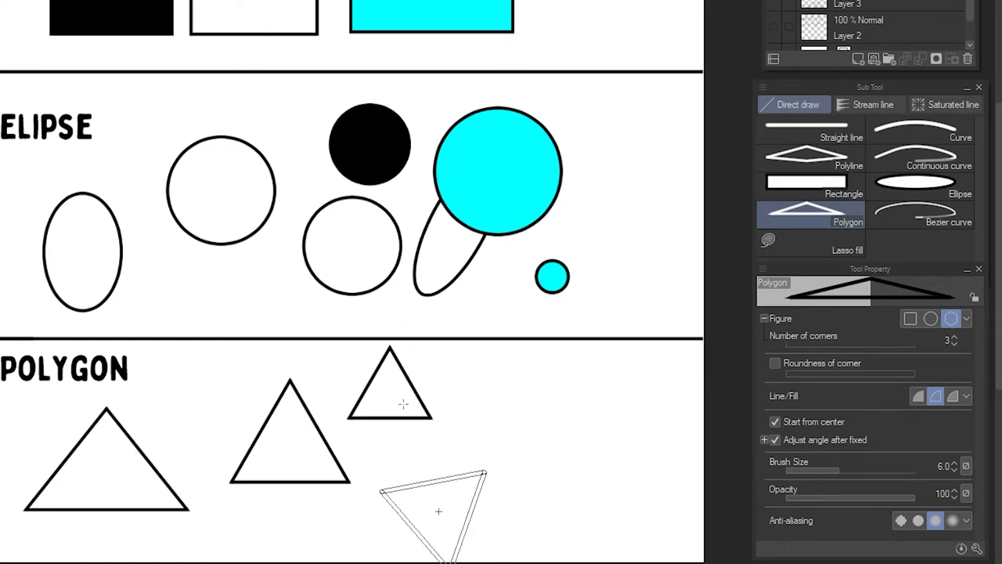
click(494, 528)
Step: Draw a small solid black triangle and a black-outlined triangle with cyan fill beside the outlined ones
click(918, 395)
drag(475, 389, 506, 404)
click(506, 404)
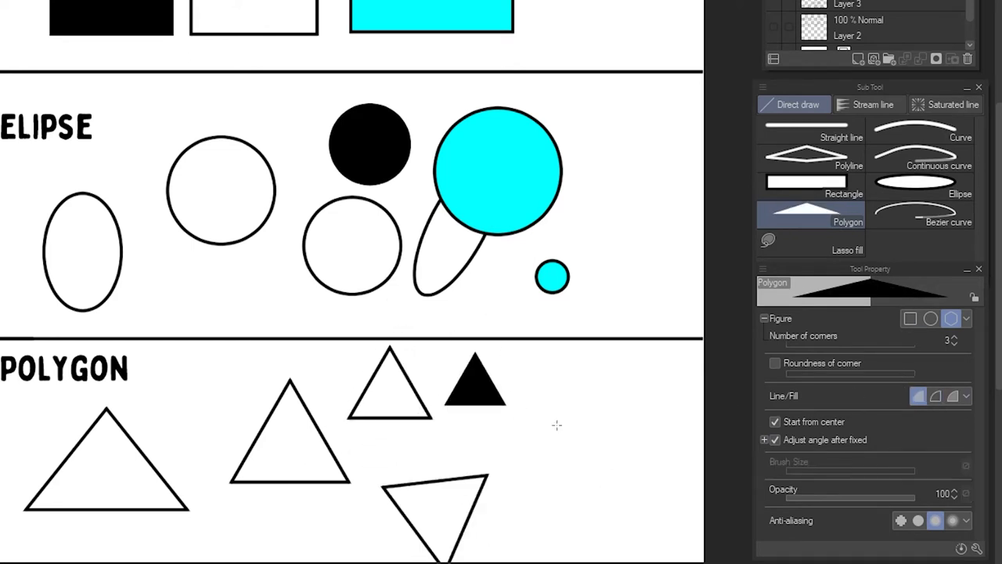
click(952, 395)
drag(543, 494, 572, 460)
click(585, 426)
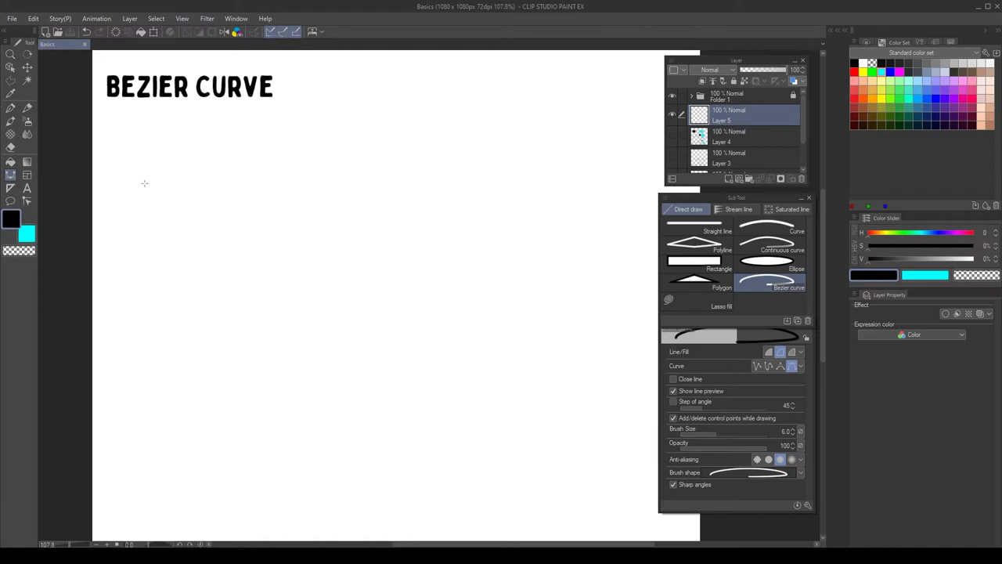
Step: Draw a closed four-sided shape and an open zigzag line with straight Bezier segments under the Bezier Curve heading
click(313, 130)
click(304, 201)
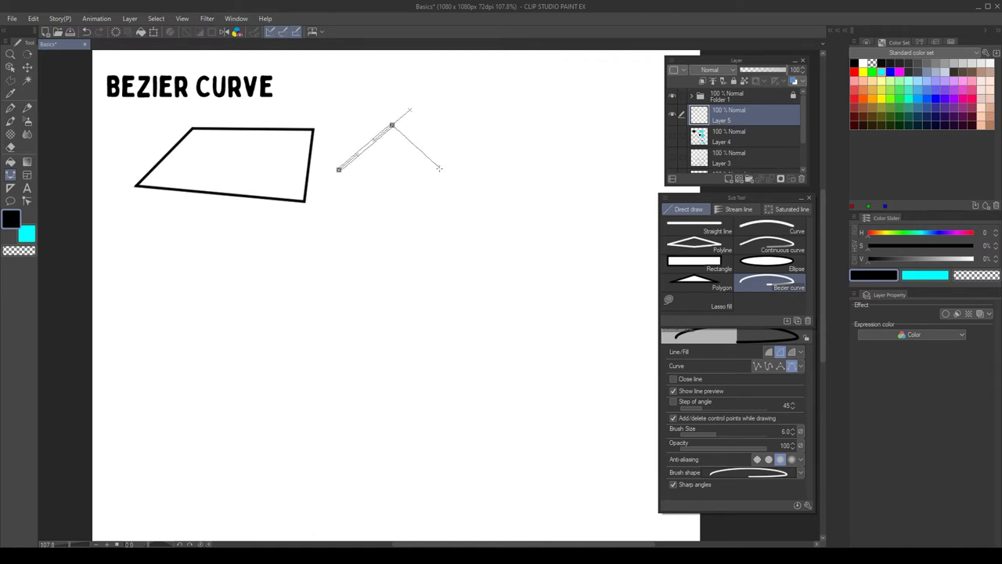
click(454, 188)
click(524, 126)
key(Return)
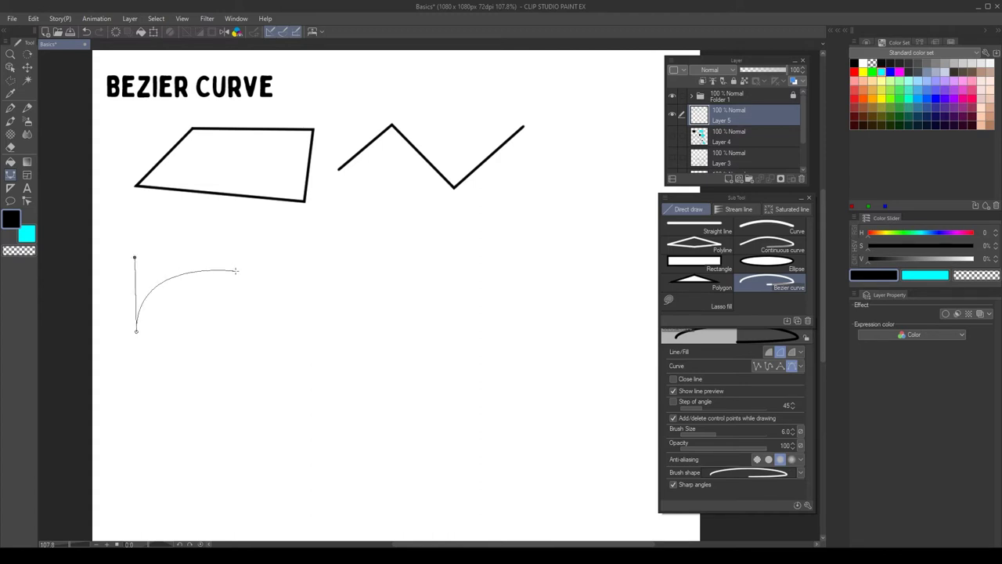
Step: Draw a winding Bezier curve with five points below the straight-sided shapes, and extend a new curve beside it
drag(235, 270, 246, 288)
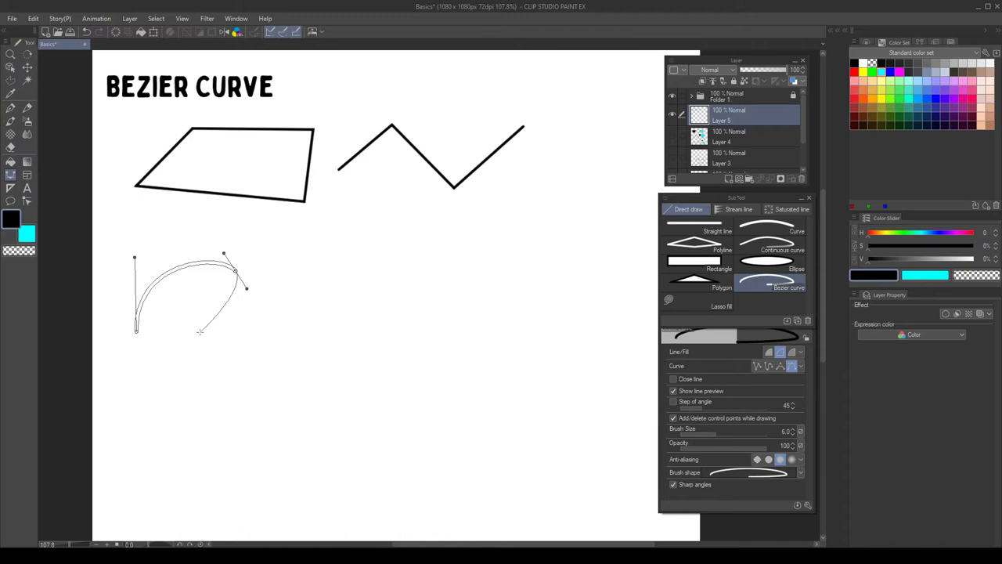
drag(167, 337, 191, 361)
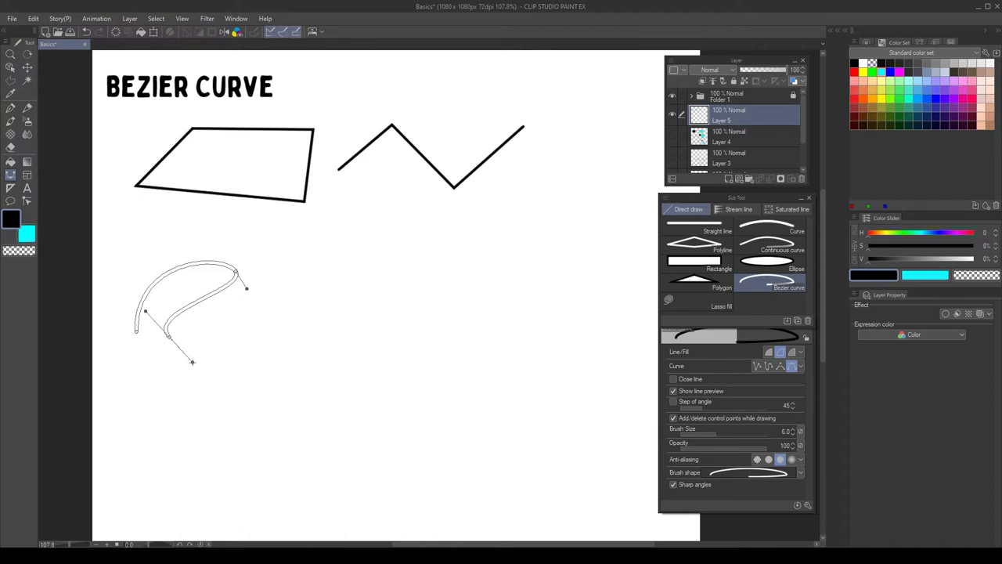
drag(304, 318, 306, 276)
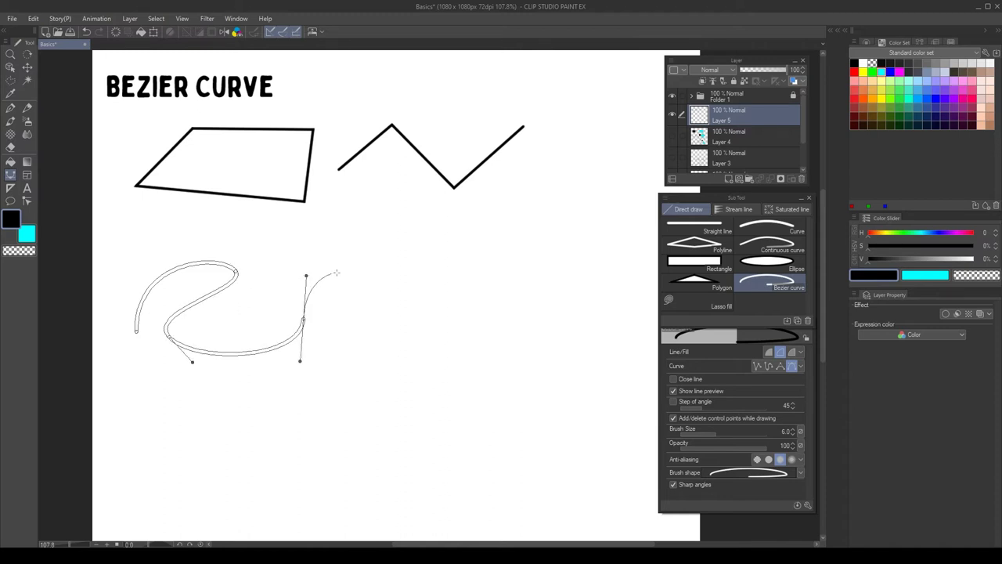
drag(403, 272, 395, 303)
key(Return)
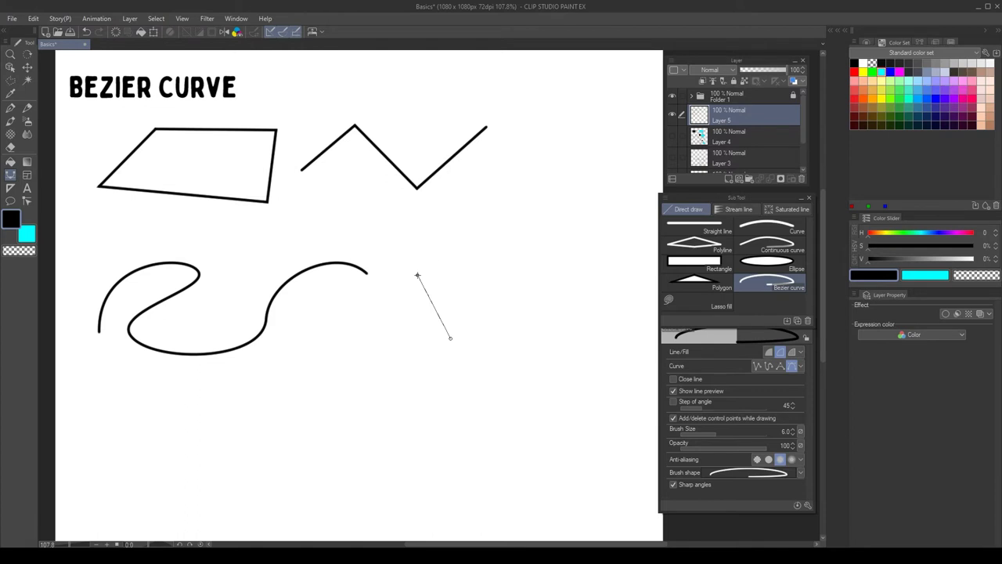
drag(532, 253, 583, 272)
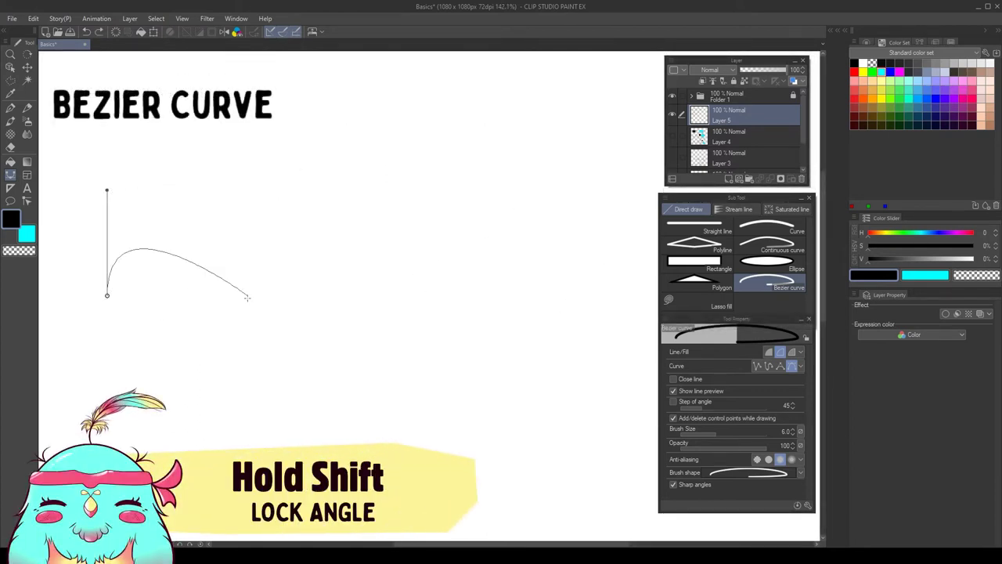
Step: Draw a semicircular arch, a slanted S-shaped Bezier curve and another curve above it, locking the angles of their handles
drag(246, 294, 247, 396)
key(Return)
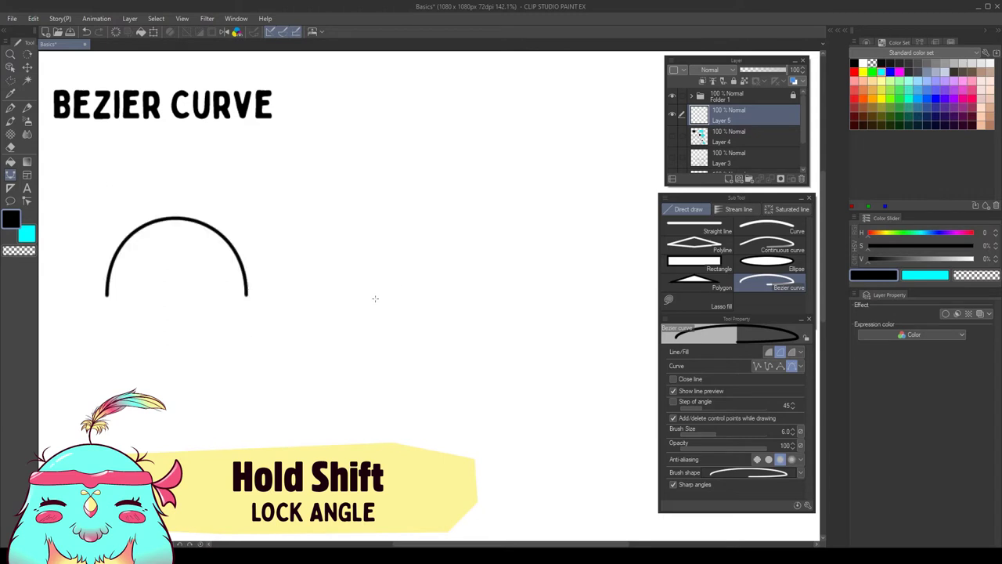
drag(469, 298, 400, 226)
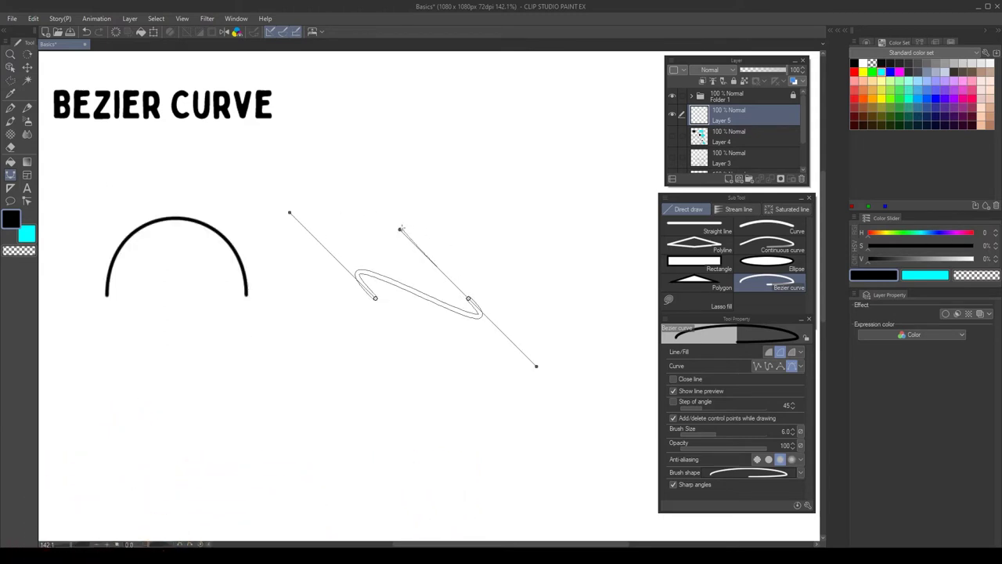
key(Return)
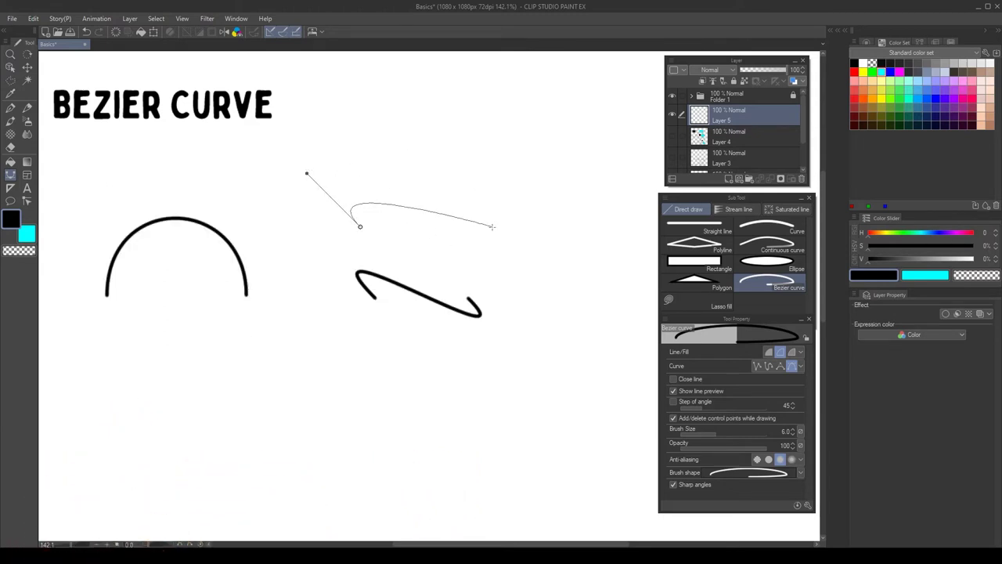
drag(492, 226, 495, 264)
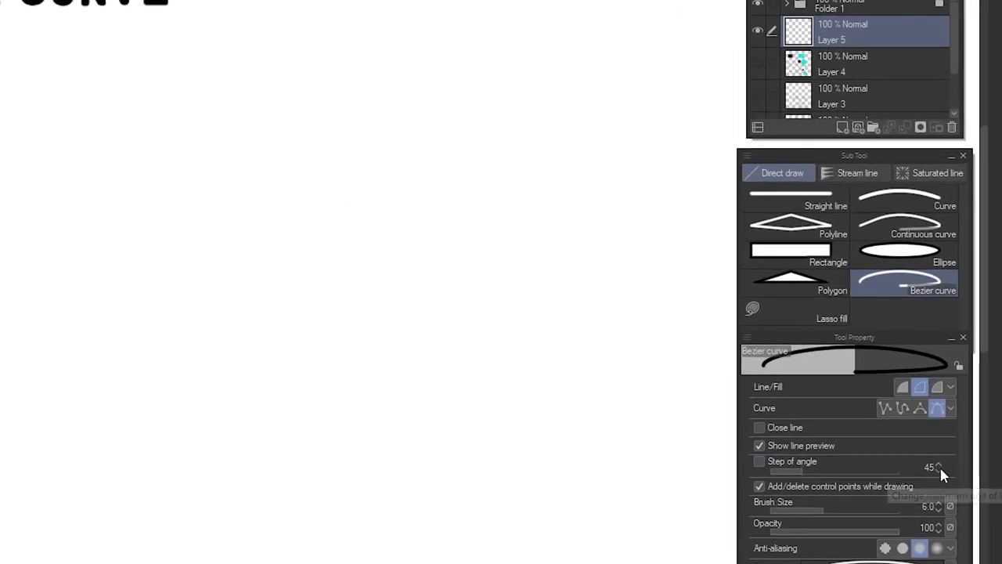
Step: Turn on Step of angle at 45 and draw a winding Bezier curve with its handles snapped to that increment
click(759, 462)
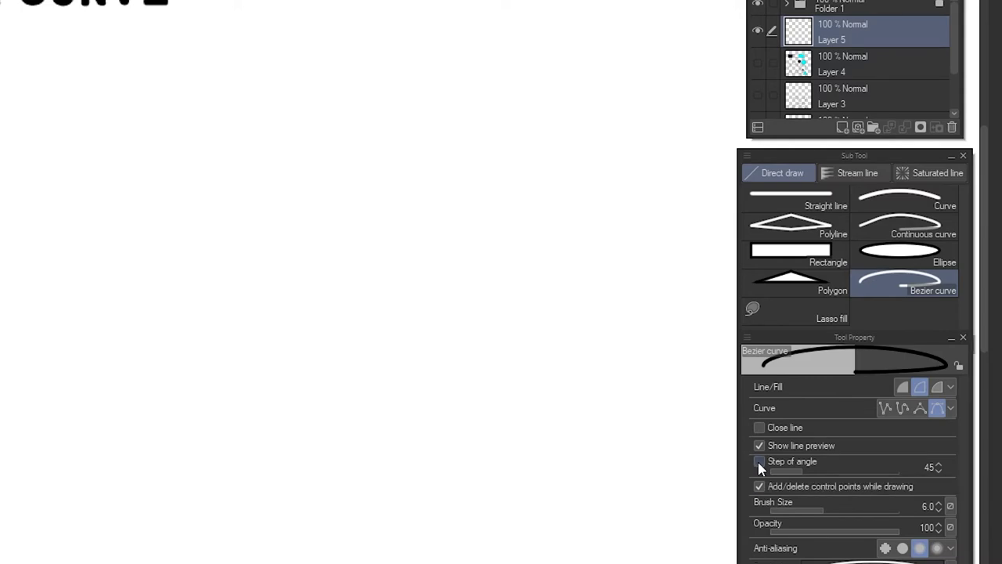
click(35, 274)
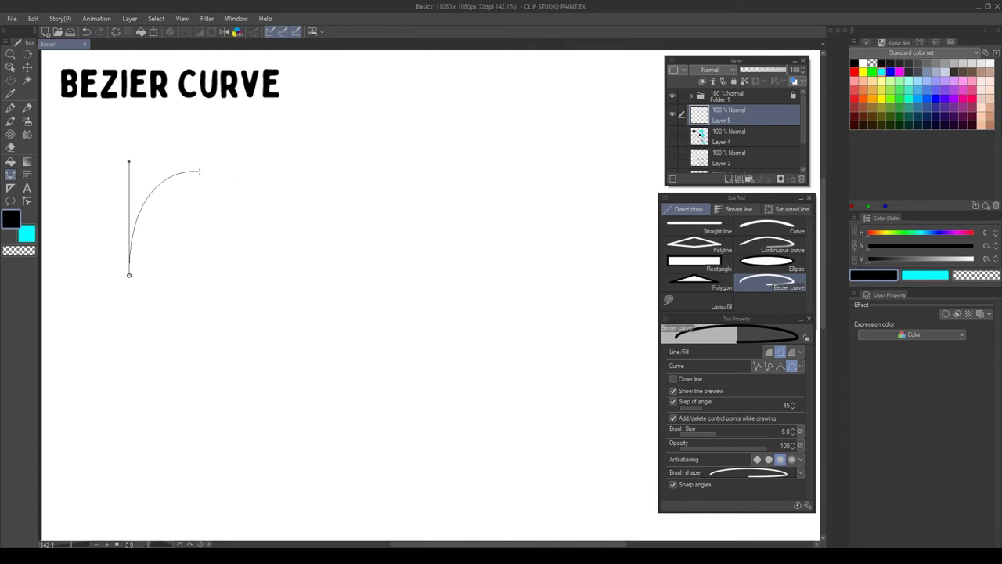
drag(216, 187, 266, 237)
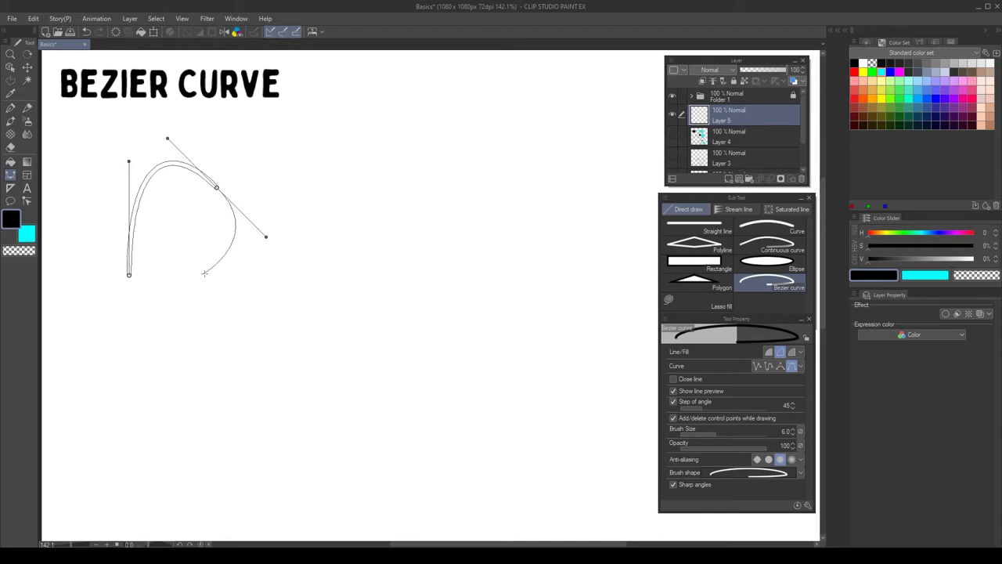
drag(307, 276, 359, 277)
drag(384, 200, 446, 264)
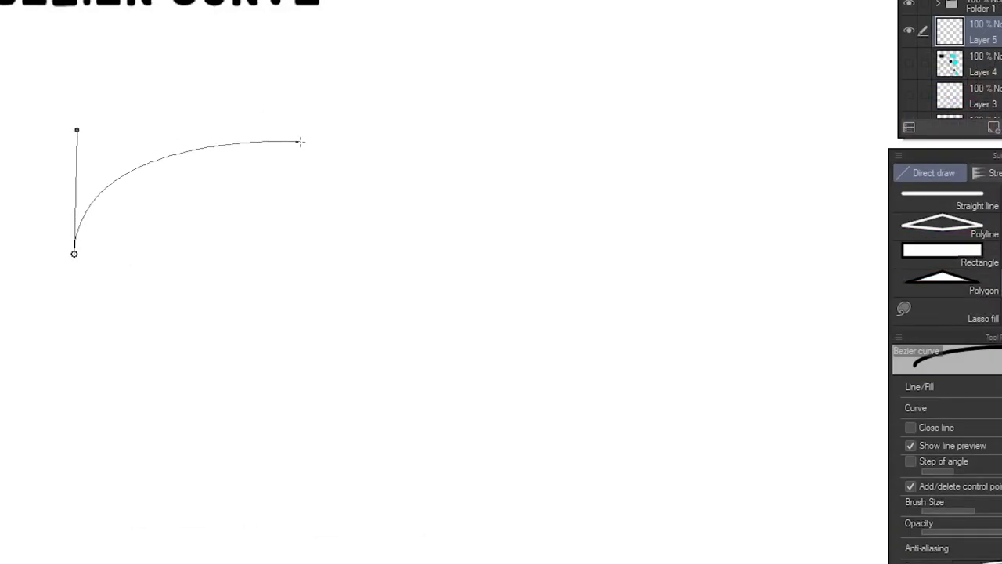
Step: Extend the Bezier curve with two more winding points and add a control point in the middle of each segment
drag(291, 173, 332, 224)
drag(589, 242, 651, 145)
click(162, 150)
click(449, 270)
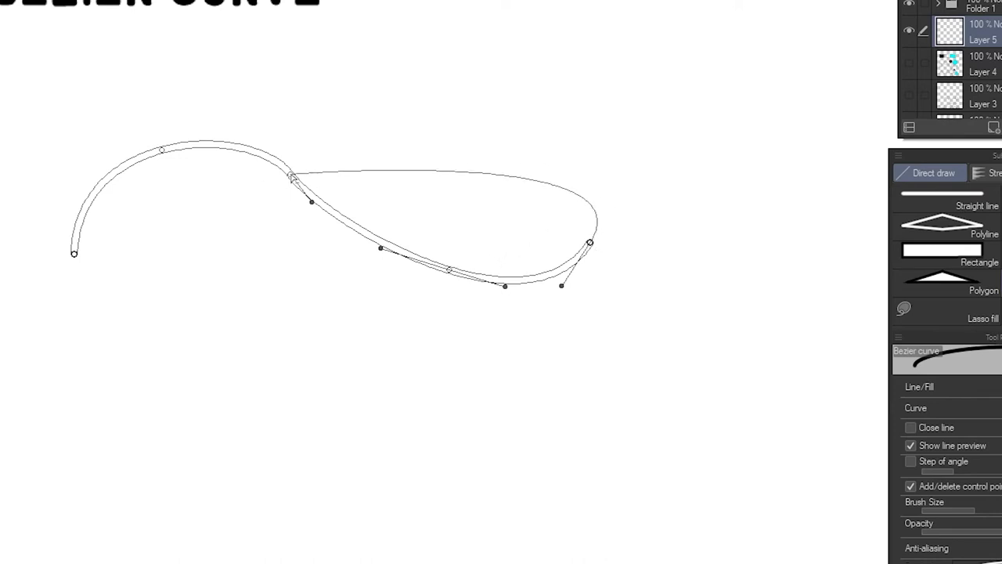
Step: Delete the last two points of the unfinished curve and place a new end point past its right-hand bend
key(Delete)
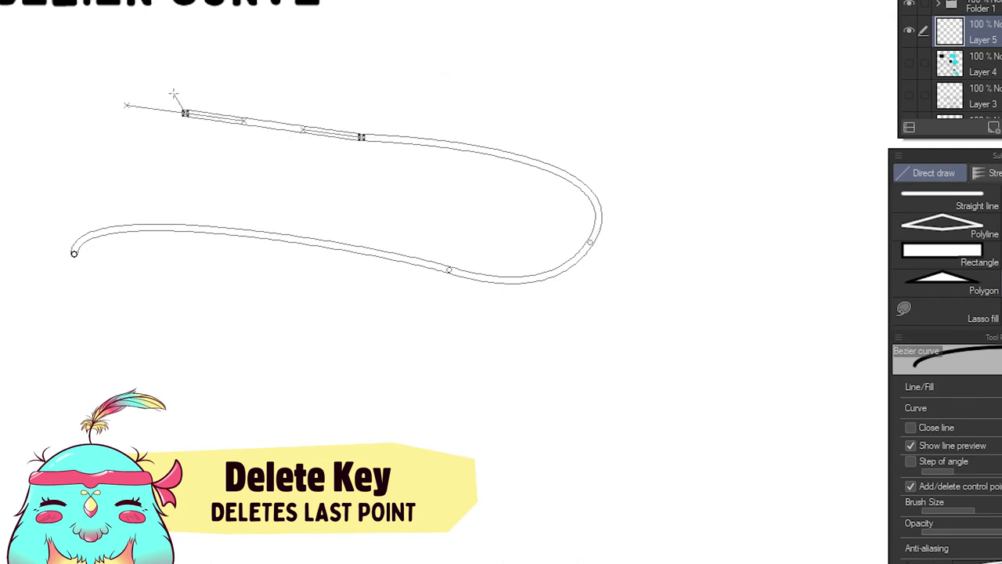
key(Delete)
drag(437, 160, 223, 153)
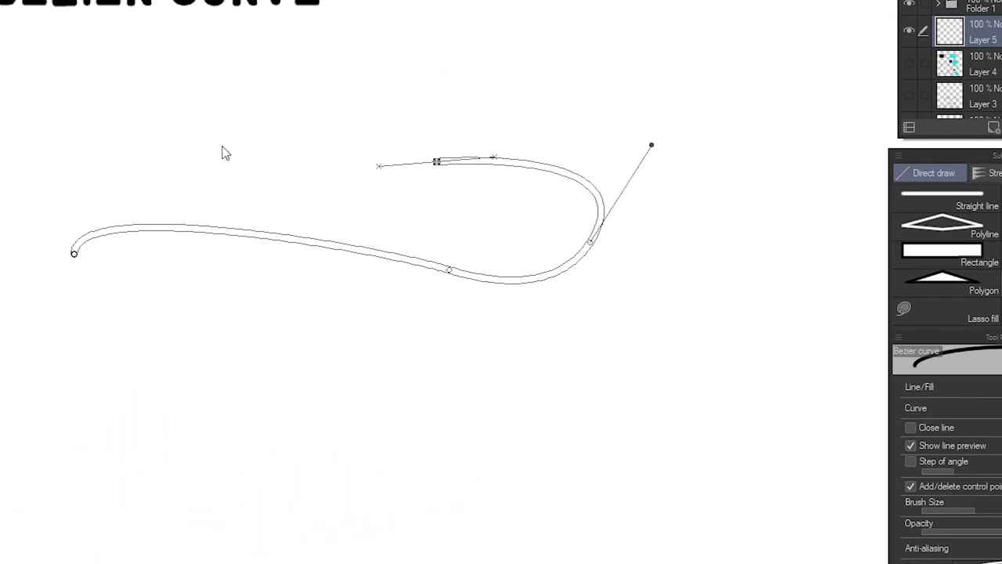
Step: Reshape the unfinished curve by moving its lower control point, that point's handle and the curve's end point
drag(449, 271, 298, 298)
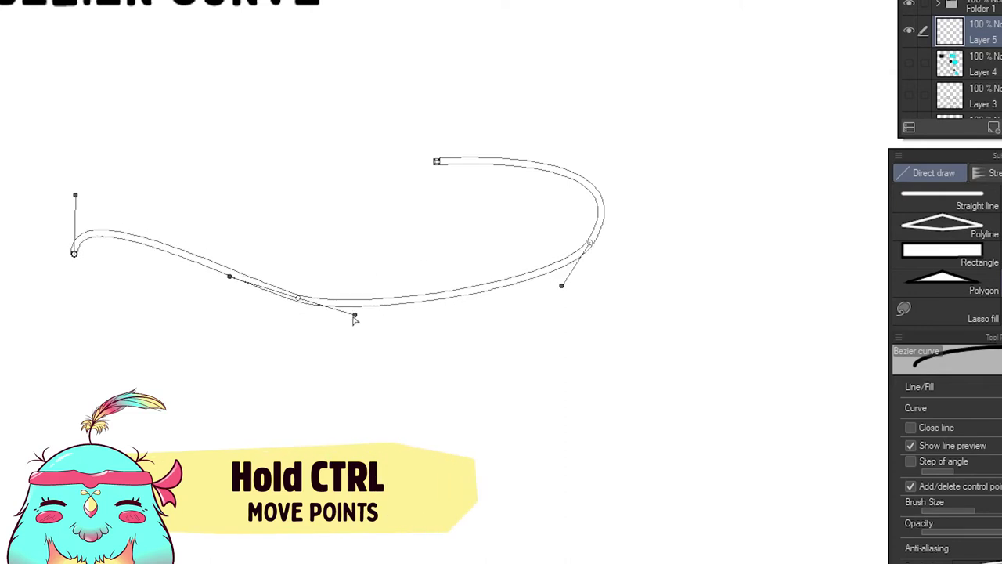
drag(354, 316, 304, 154)
drag(437, 161, 442, 117)
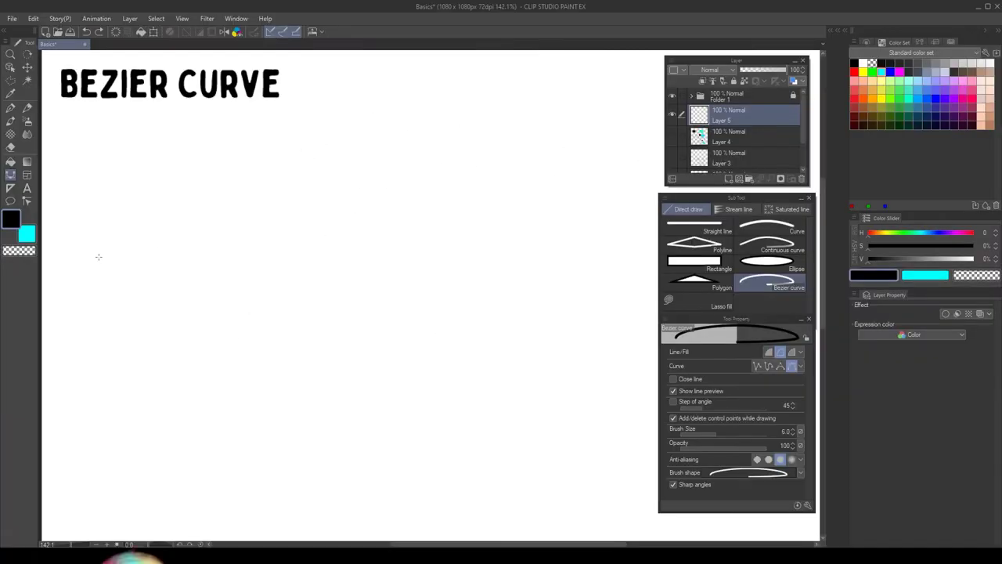
Step: Draw a new winding Bezier curve with five smooth points below the Bezier Curve heading, hooking back at its right end
drag(99, 256, 105, 211)
drag(218, 193, 274, 209)
drag(291, 268, 351, 268)
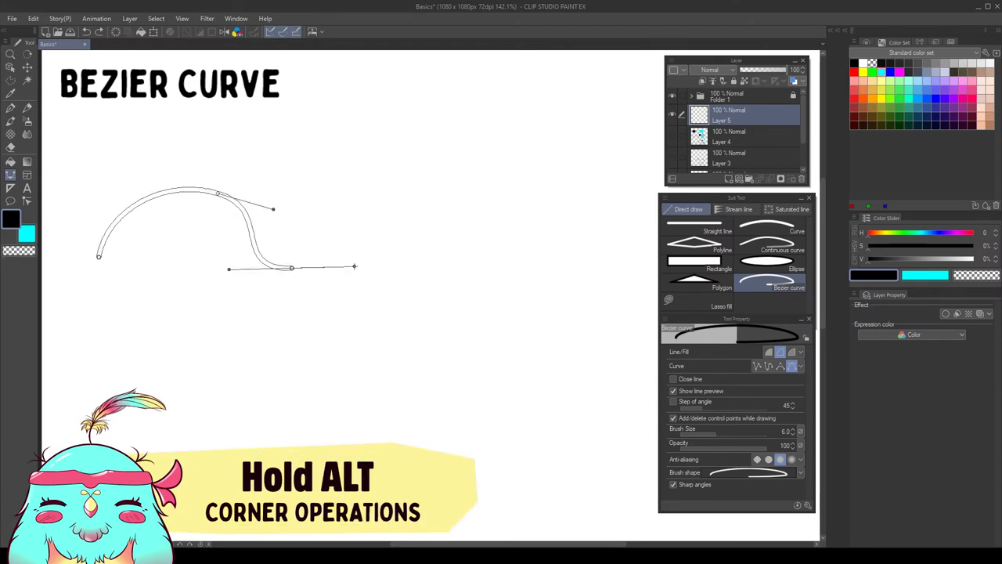
drag(435, 190, 518, 196)
drag(511, 268, 453, 302)
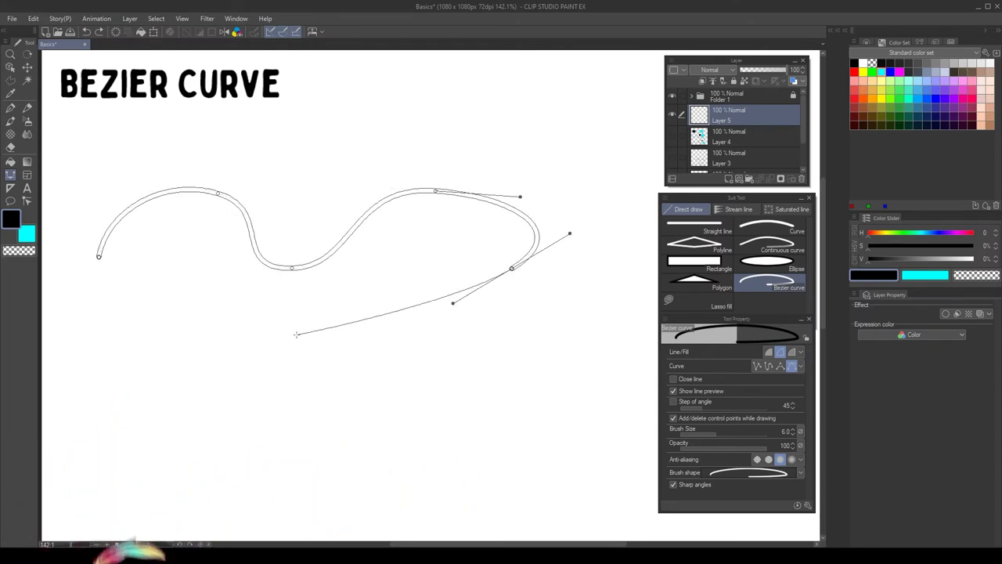
Step: Convert the curve's lower middle and upper right points to corners, and pull new smooth handles out of both
click(291, 269)
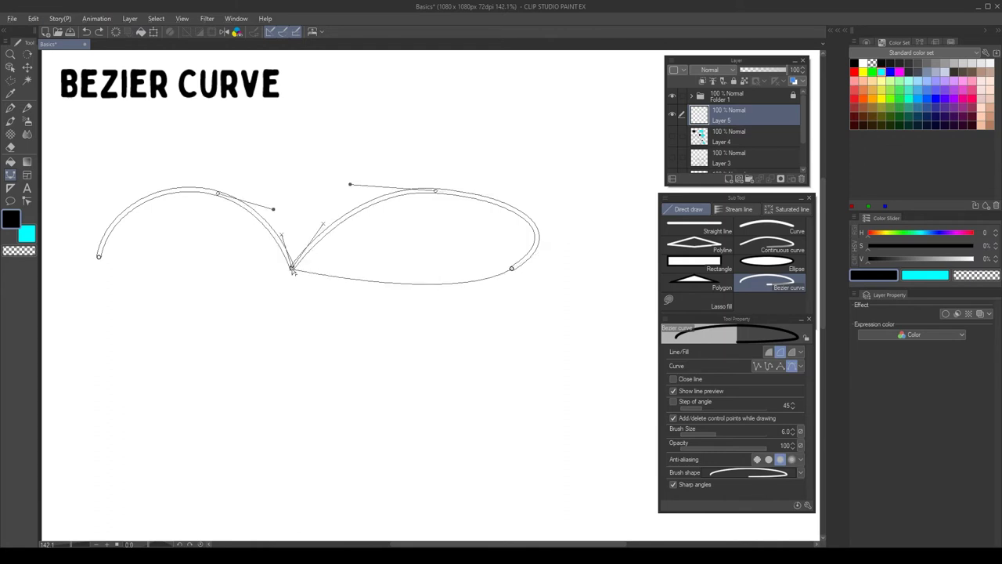
click(436, 192)
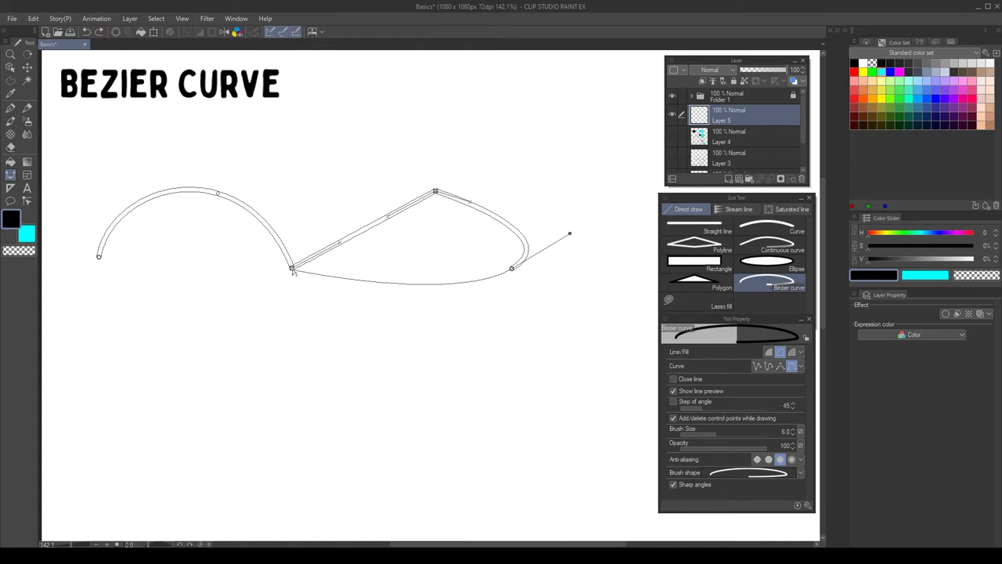
drag(291, 268, 359, 270)
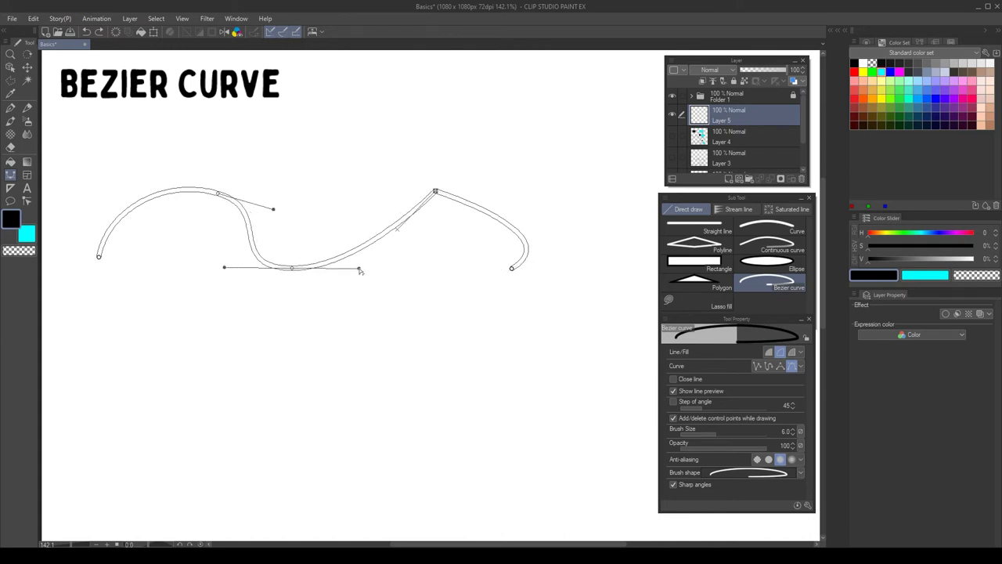
drag(437, 191, 495, 188)
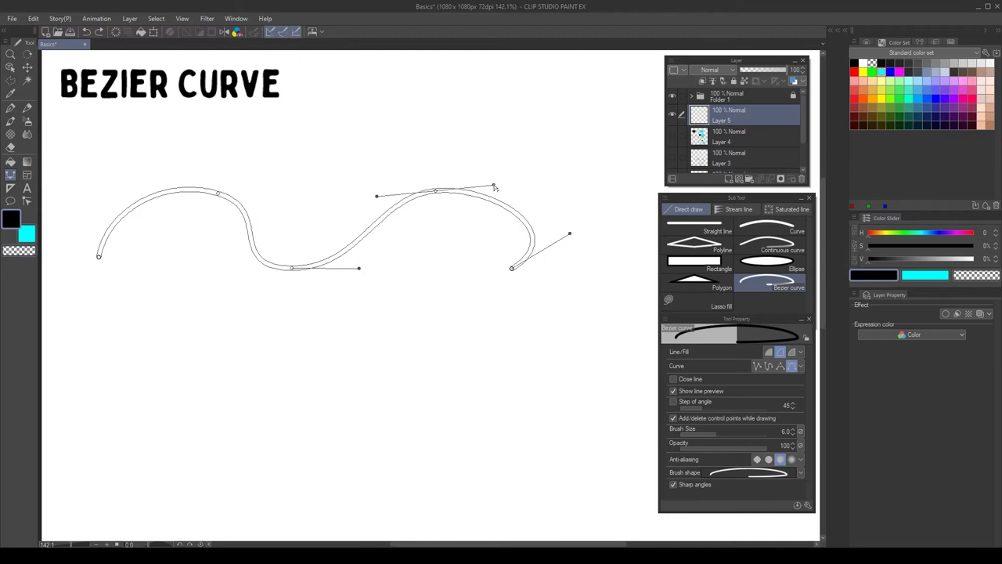
Step: Extend the curve with a corner point and a smooth point, adjust the corner's position and handle, and close the shape at its start
click(378, 342)
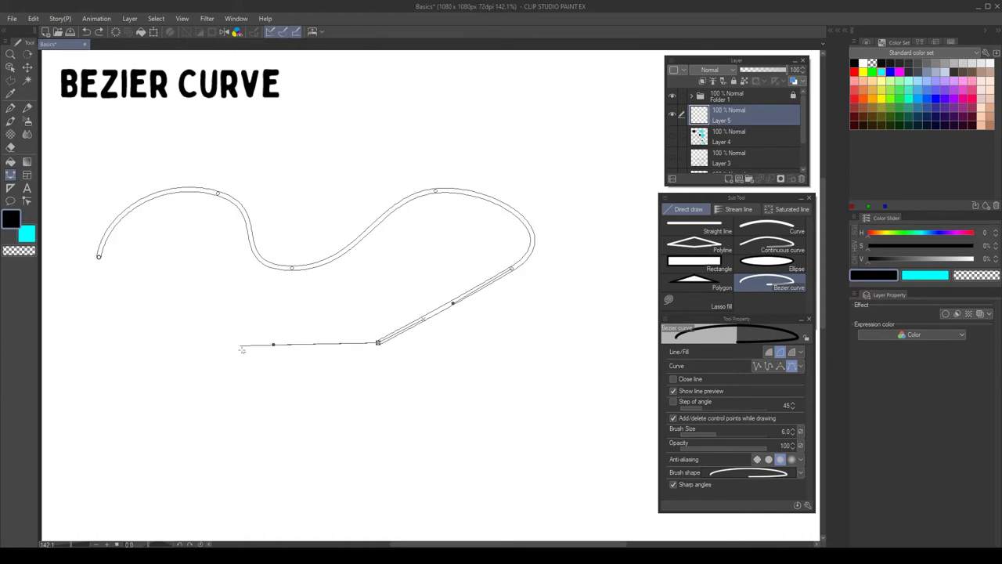
drag(259, 320, 269, 297)
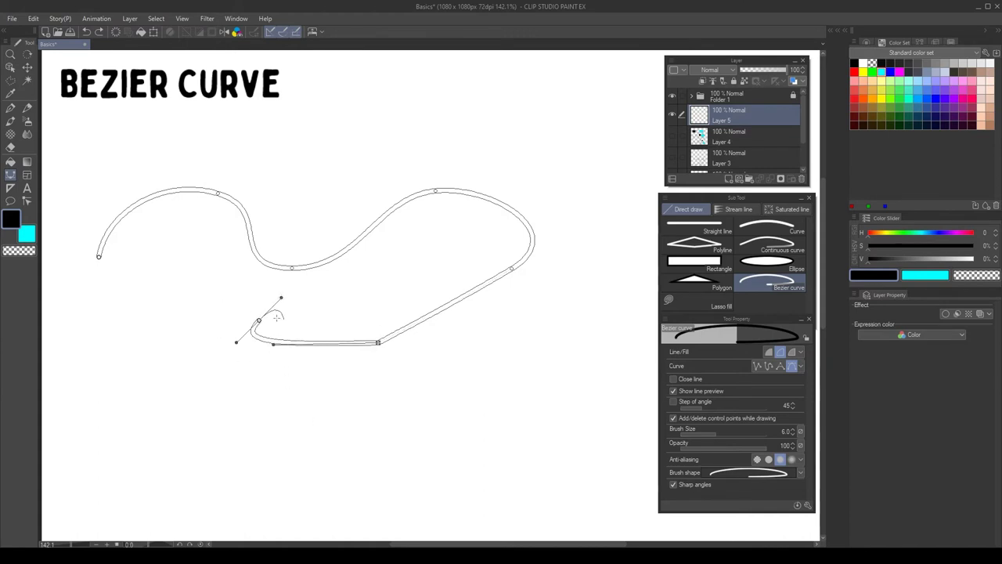
drag(378, 343, 395, 390)
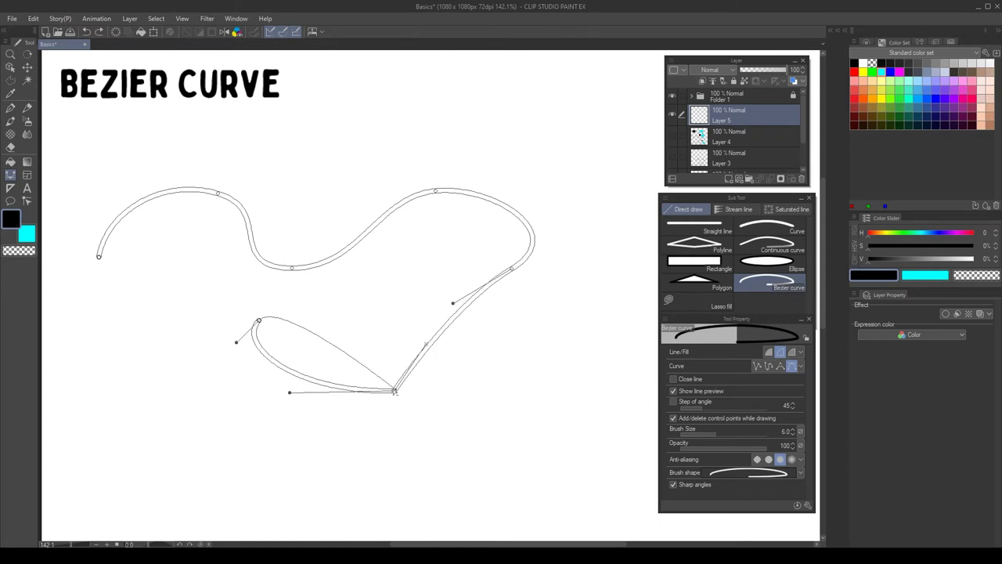
mouse_move(289, 393)
mouse_down()
mouse_move(335, 396)
mouse_move(295, 400)
mouse_up()
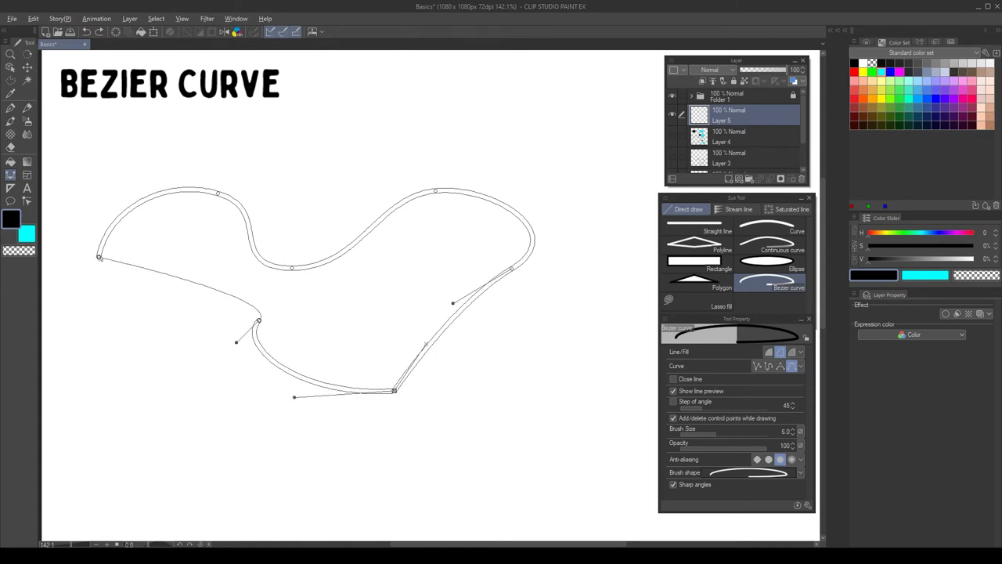
mouse_move(100, 257)
mouse_down()
mouse_move(128, 259)
mouse_move(103, 247)
mouse_move(96, 290)
mouse_move(121, 318)
mouse_move(168, 327)
mouse_move(94, 304)
mouse_move(324, 302)
mouse_up()
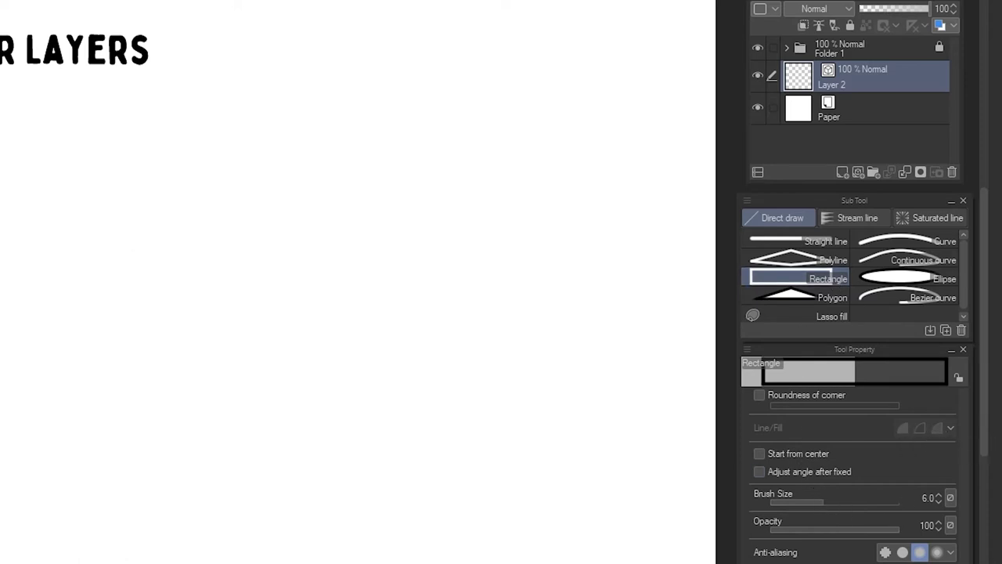
Step: Draw a wide rectangle under the Vector Layers heading and a circle beside it on the vector layer
drag(24, 161, 195, 254)
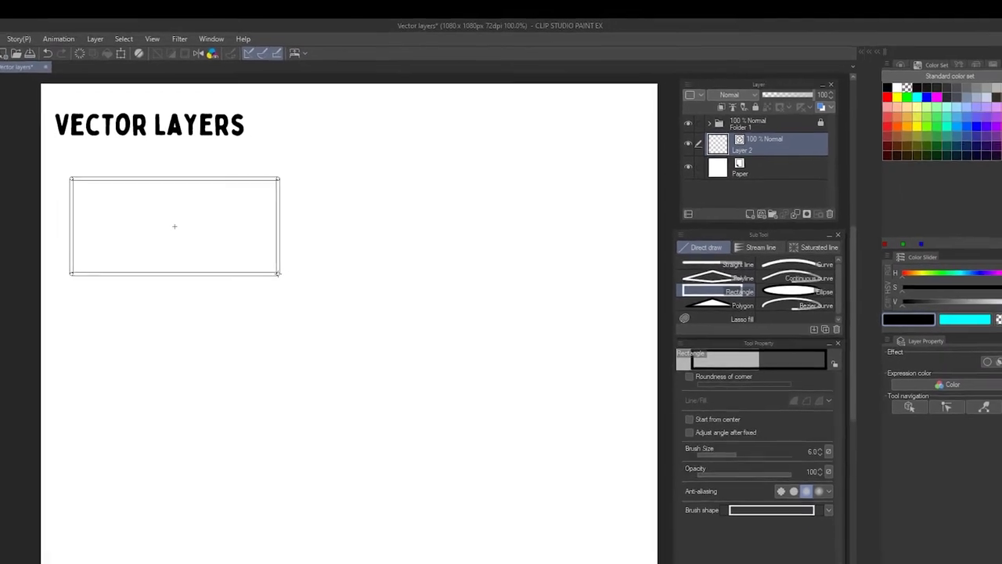
drag(279, 274, 280, 274)
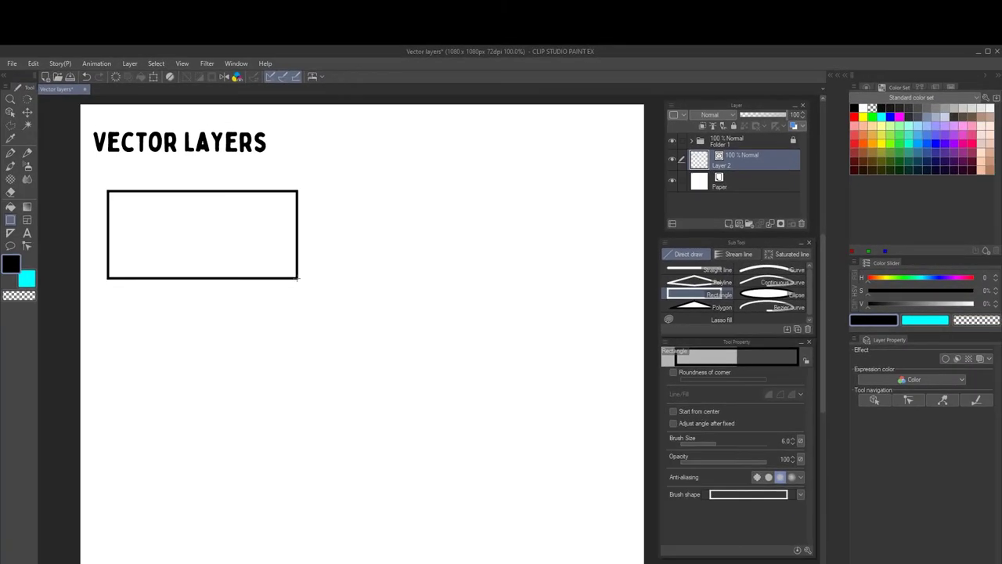
click(771, 294)
drag(348, 200, 426, 282)
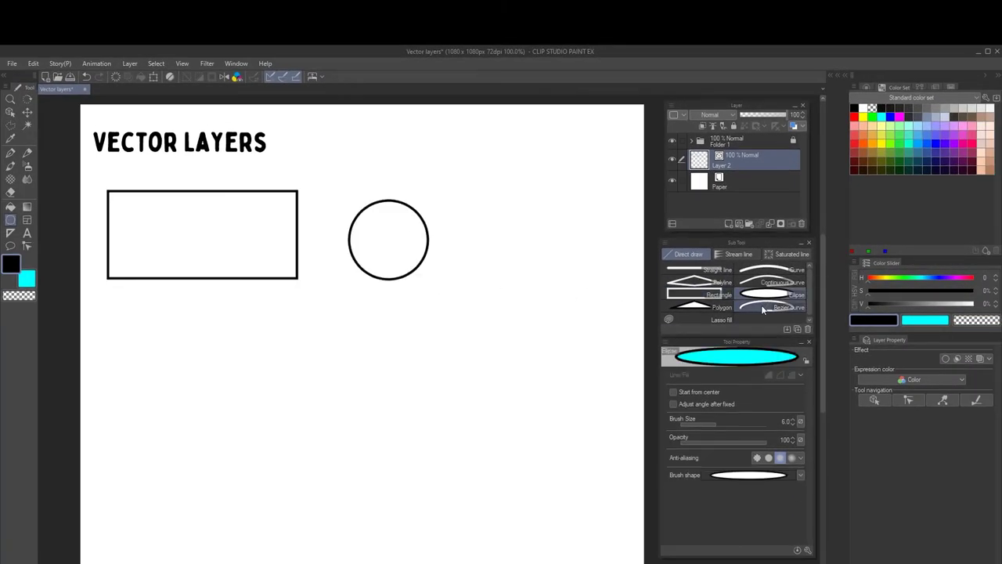
Step: Draw a winding open Bezier curve with four points below the rectangle and circle
click(775, 307)
drag(366, 396, 429, 362)
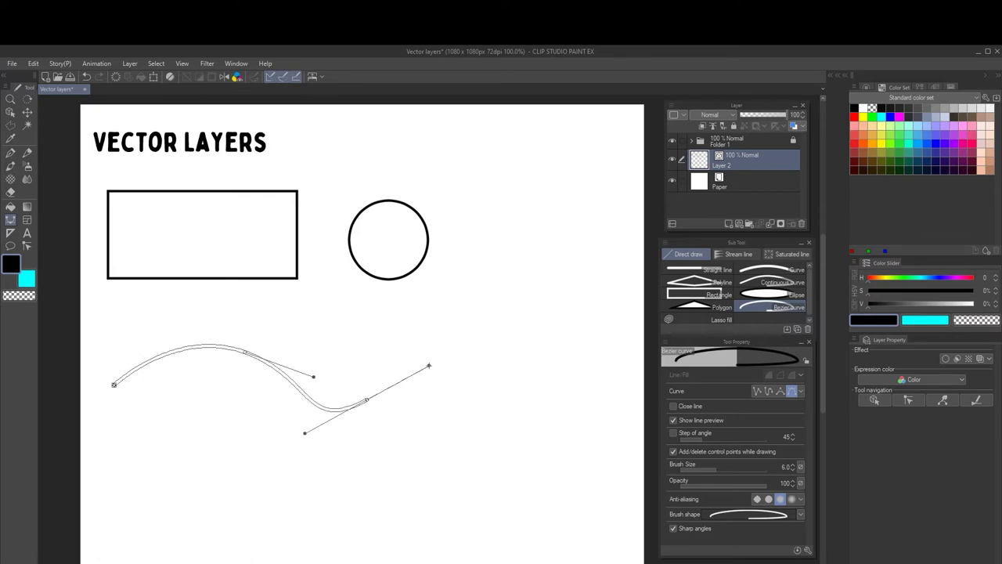
drag(490, 317, 554, 347)
key(Return)
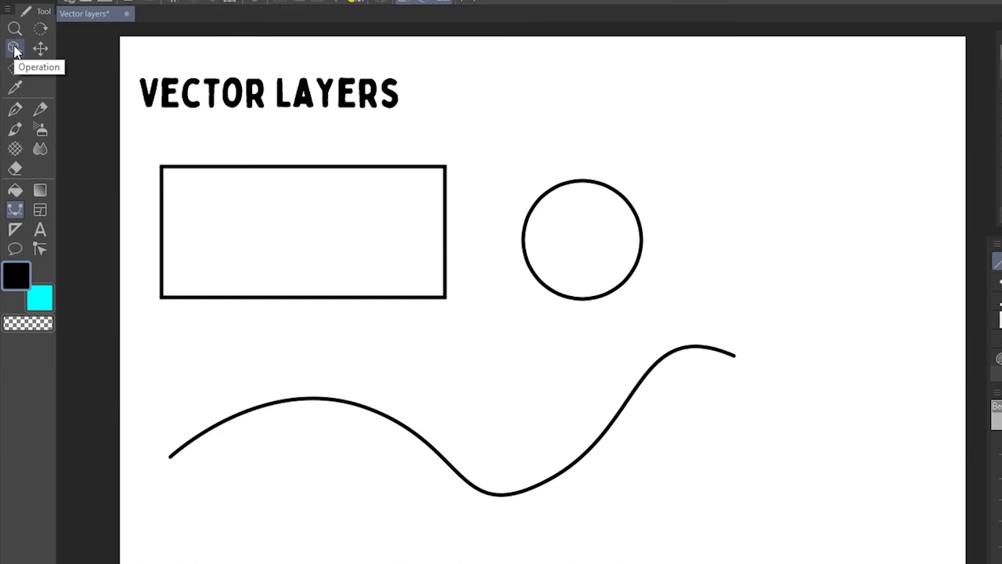
Step: With the Operation tool, move the Bezier curve upward, adjust its second point's handle and lower its right end point
click(14, 50)
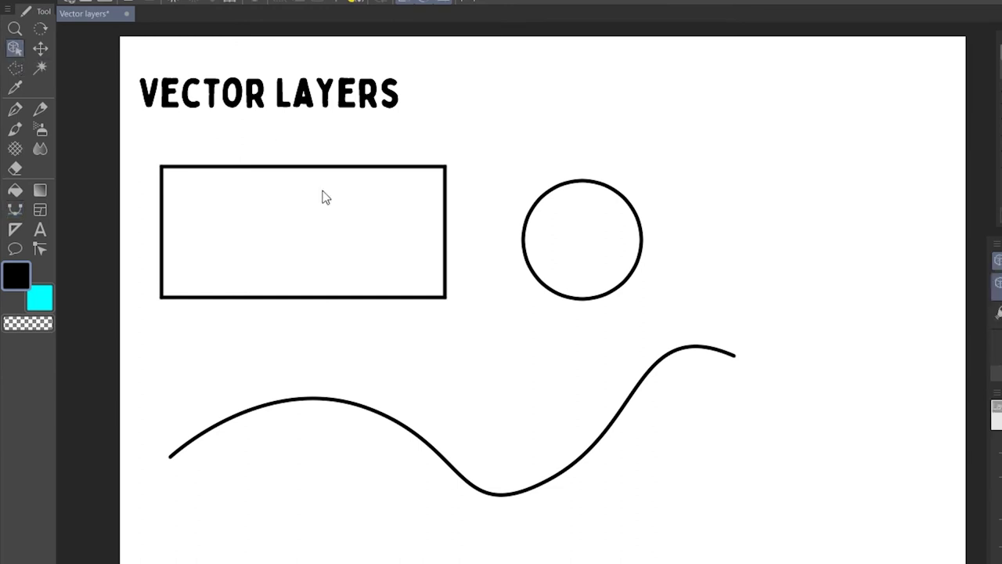
click(324, 299)
click(536, 278)
drag(390, 416, 390, 376)
mouse_move(263, 331)
mouse_down()
mouse_move(309, 344)
mouse_move(269, 344)
mouse_up()
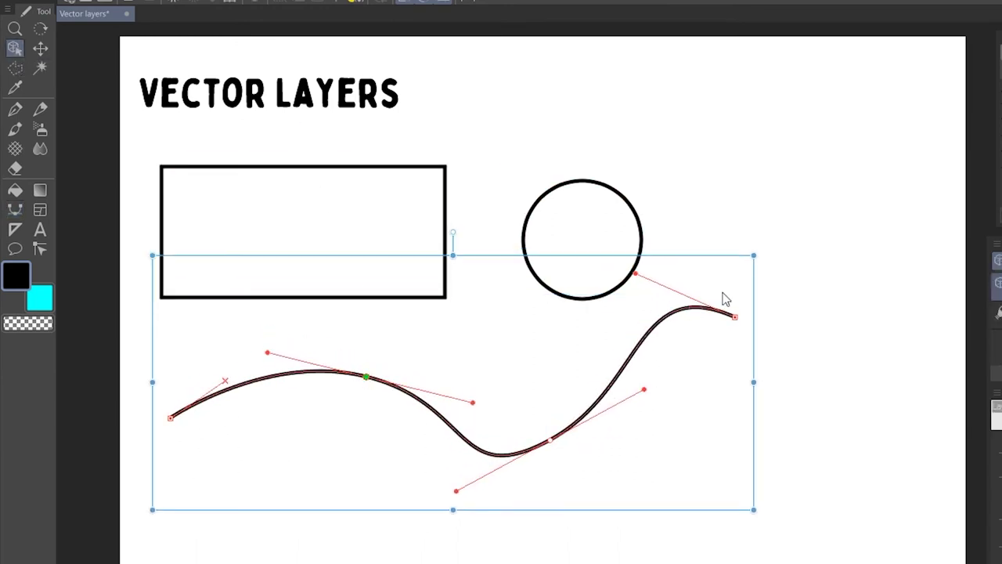
drag(736, 318, 729, 362)
Step: Move the circle slightly toward the rectangle, try enlarging it by its bounding box, and undo the resize
click(641, 222)
drag(640, 221, 621, 215)
drag(642, 157, 705, 120)
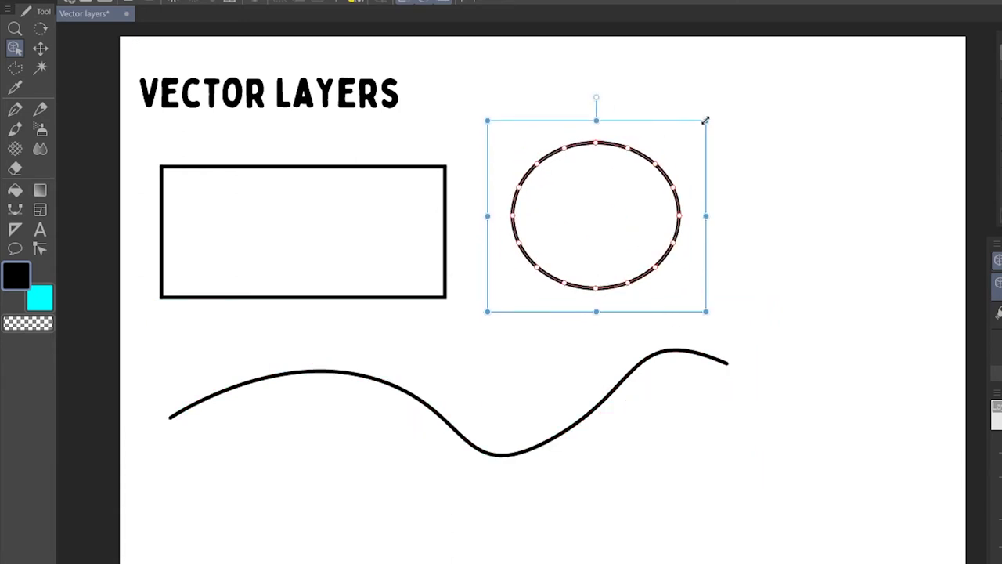
key(ctrl+z)
Step: Enlarge the rectangle from the upper right corner of its bounding box and select the curve
click(445, 188)
drag(463, 146, 486, 130)
click(480, 458)
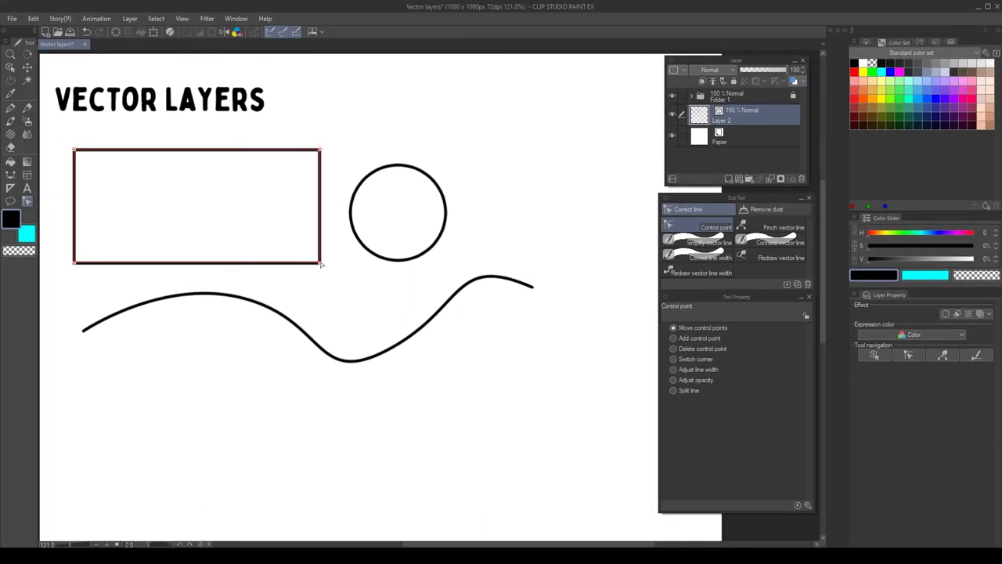
Step: Try moving the rectangle's two right-hand corner points inward with the Control point tool, and undo both moves
drag(320, 263, 279, 231)
drag(319, 150, 275, 168)
key(ctrl+z)
key(ctrl+z)
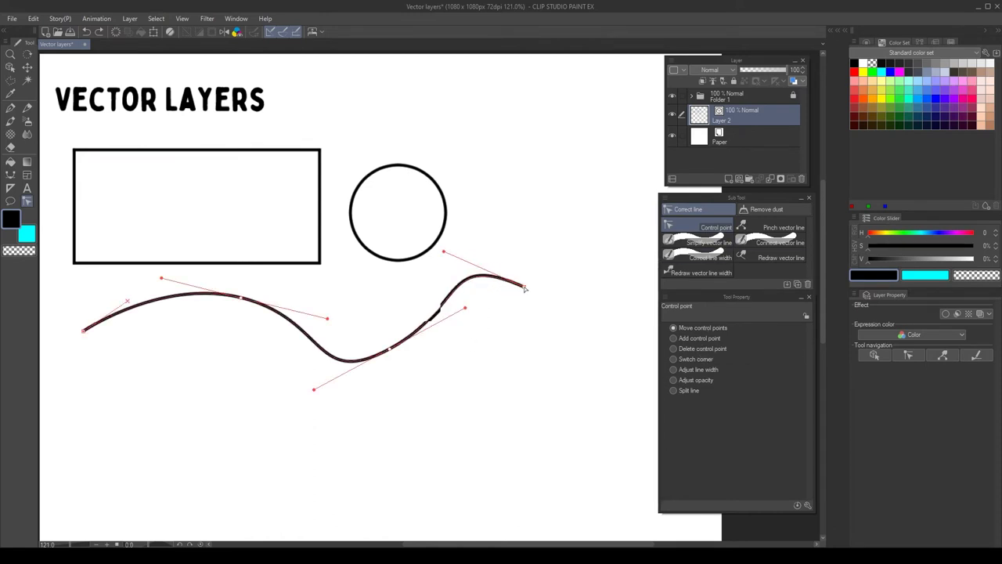
Step: Reshape the curve by moving its lower control point and its end point's handle, undoing the last adjustment
drag(444, 251, 393, 364)
drag(432, 248, 472, 278)
key(ctrl+z)
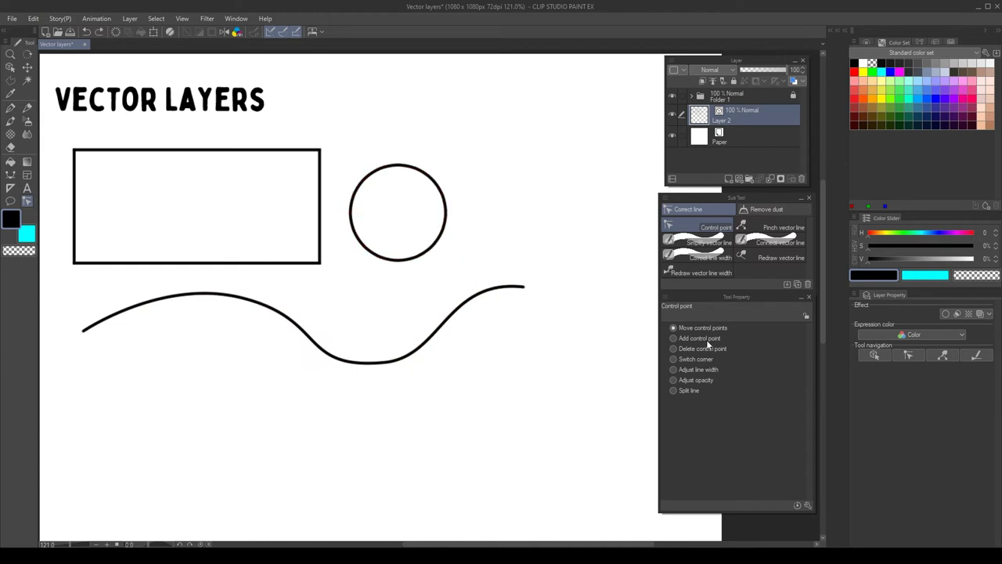
Step: Add a control point on the rectangle's right edge and another on its top edge, pulling each inward
click(700, 338)
drag(320, 211, 286, 209)
drag(237, 150, 238, 169)
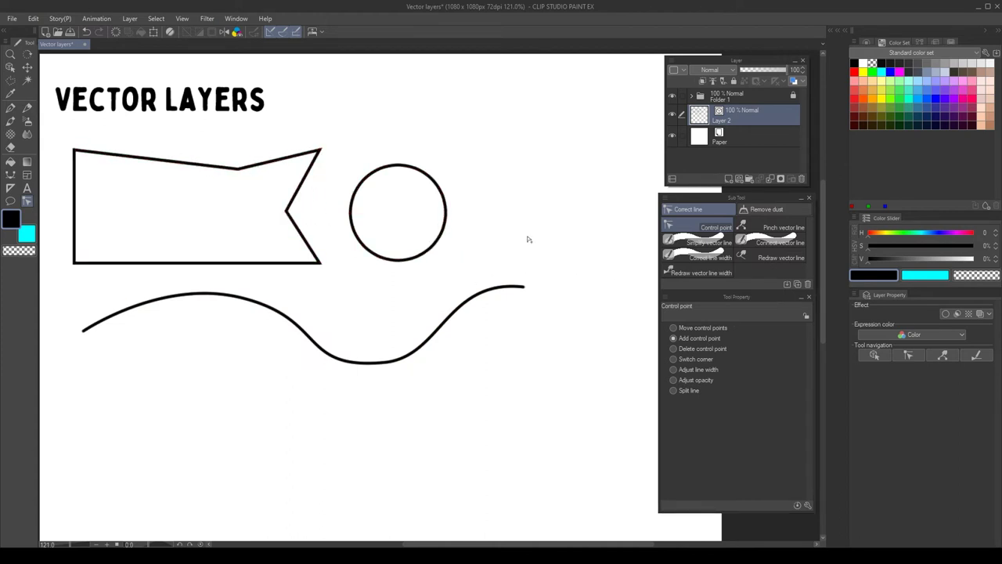
Step: Delete the two added control points from the rectangle and the lower control point from the curve
click(675, 349)
click(238, 169)
click(285, 209)
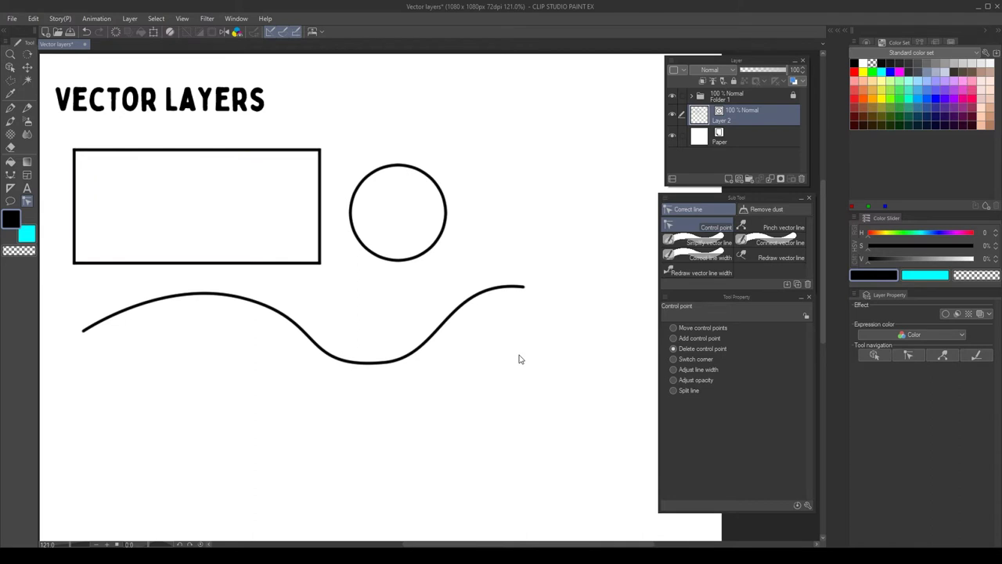
click(384, 364)
Step: Switch the rectangle's upper right, upper left and lower left corners to smooth points
click(695, 359)
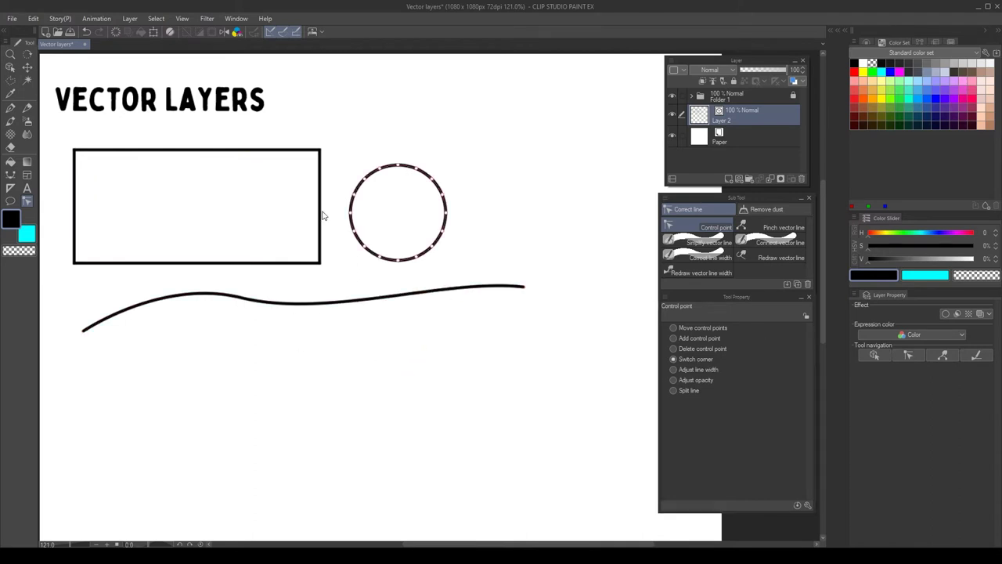
click(319, 150)
click(75, 150)
click(75, 262)
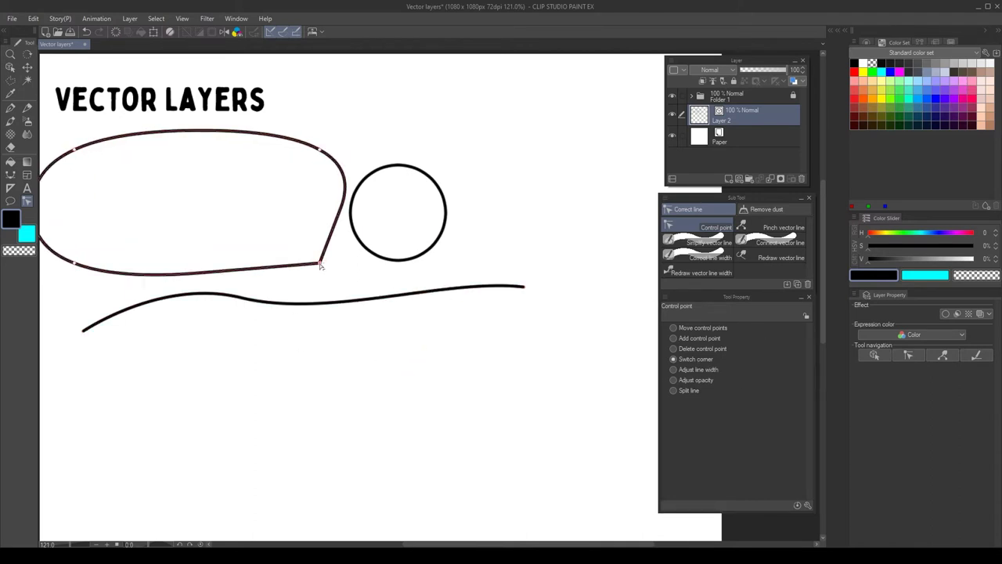
Step: Switch the rectangle's three smooth points back to corners and turn the curve's middle point into a corner
click(319, 150)
click(74, 151)
click(75, 262)
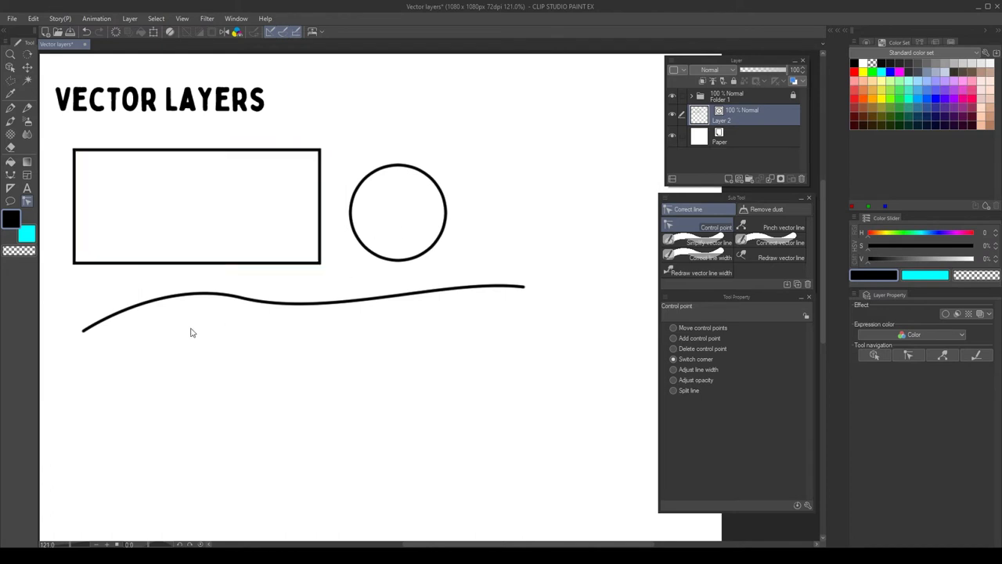
click(240, 297)
Step: Adjust the curve's line width at its control points, thickening the right end and thinning the left end
click(695, 369)
mouse_move(524, 286)
mouse_down()
mouse_move(564, 438)
mouse_move(637, 433)
mouse_up()
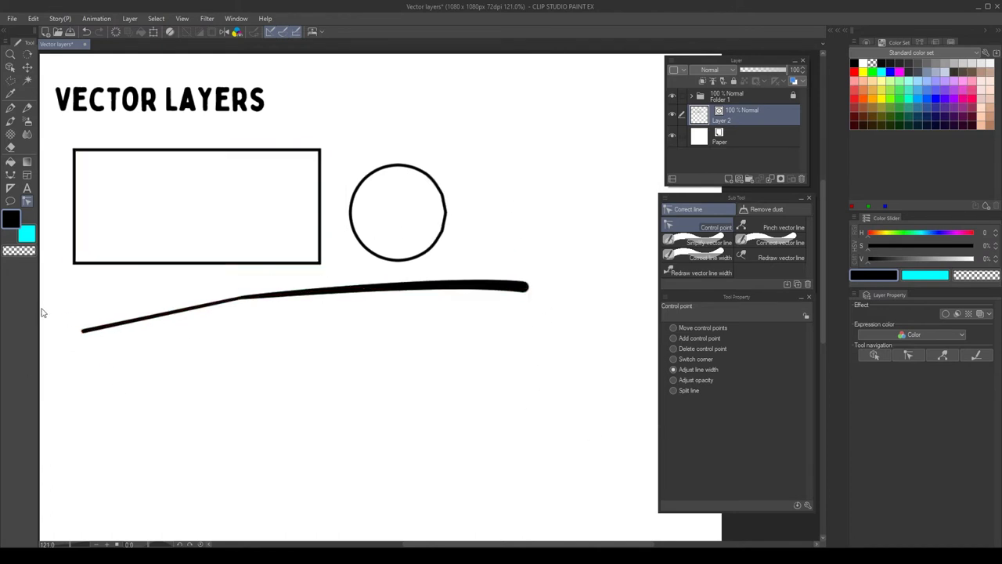
drag(83, 331, 96, 297)
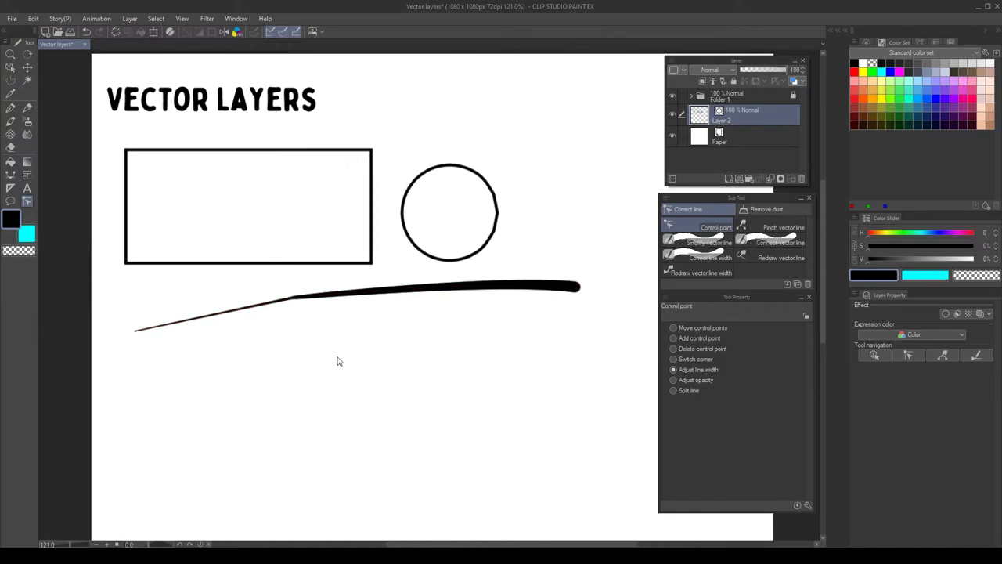
scroll(532, 317, right, 2)
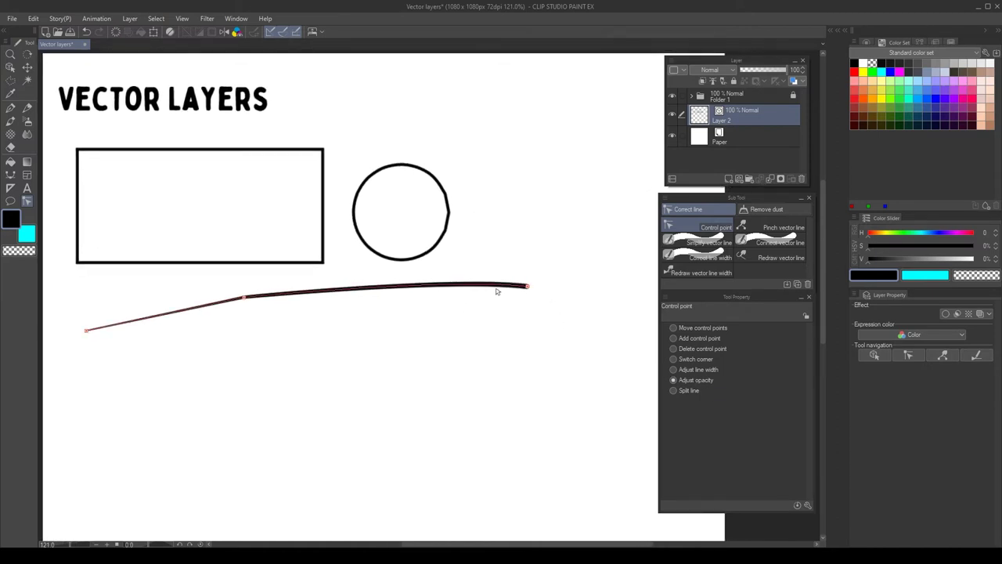
Step: Lower the opacity at the curve's right end, split the curve near its middle point and move the cut pieces apart
drag(364, 338, 306, 296)
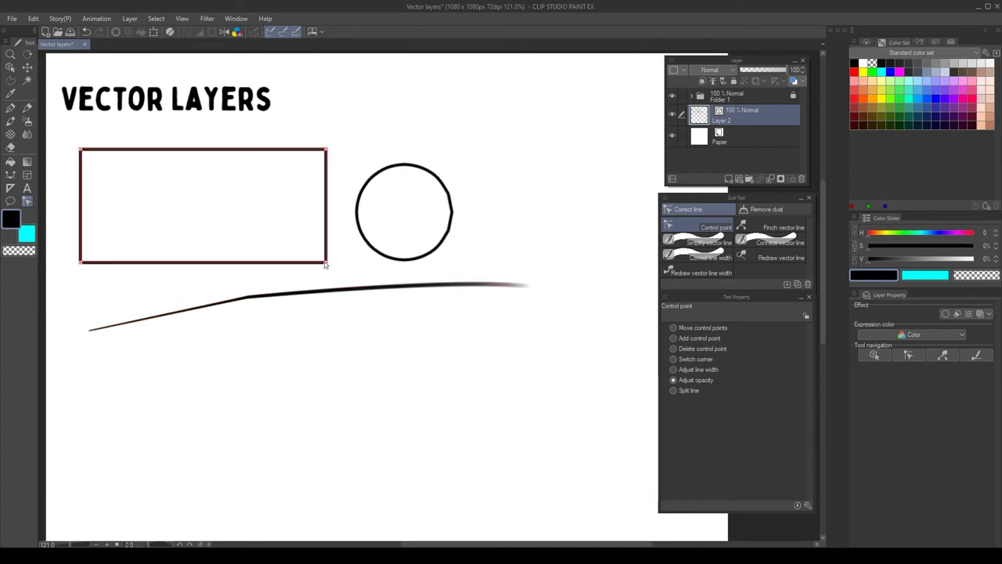
click(673, 389)
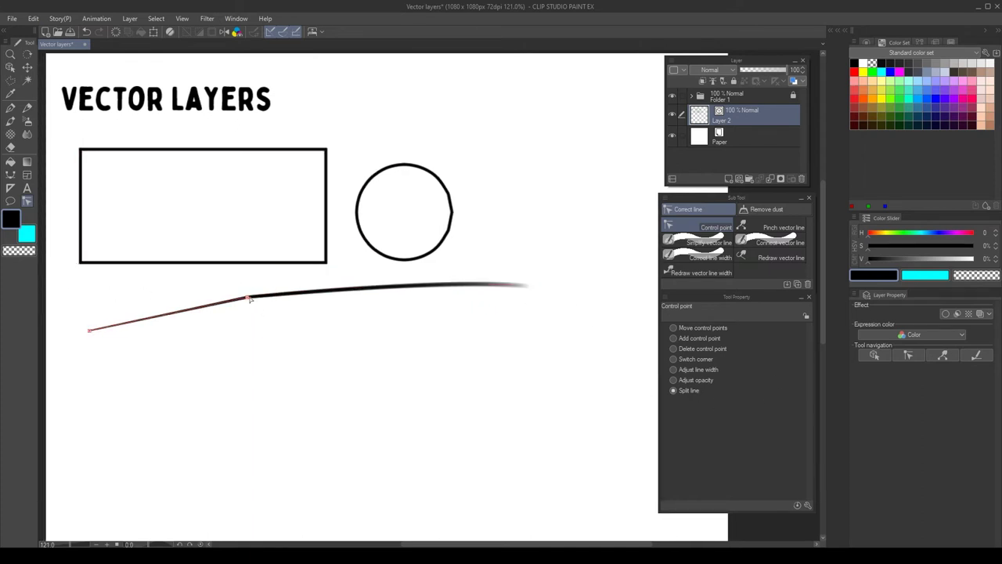
key(o)
drag(260, 298, 273, 334)
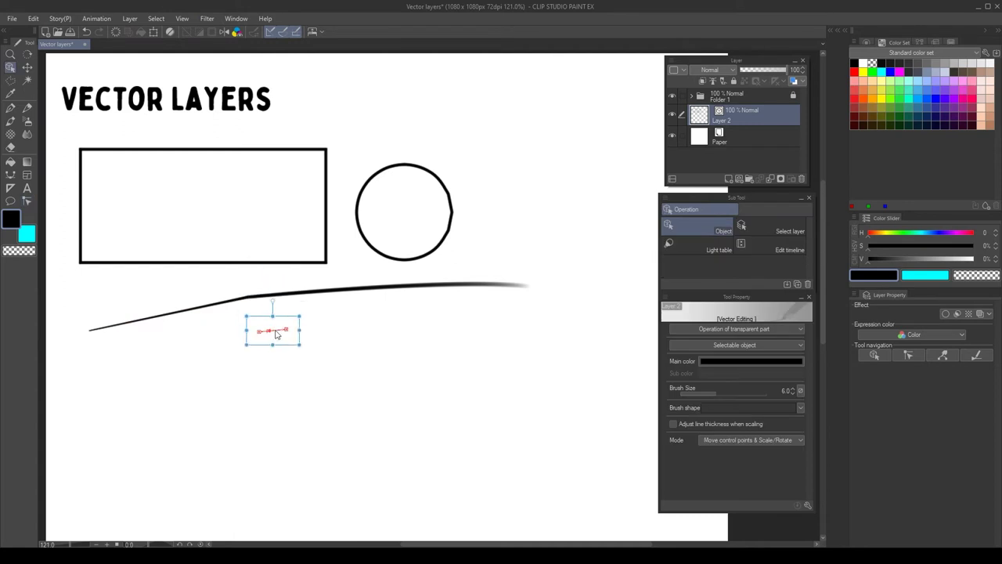
drag(313, 290, 387, 307)
click(321, 304)
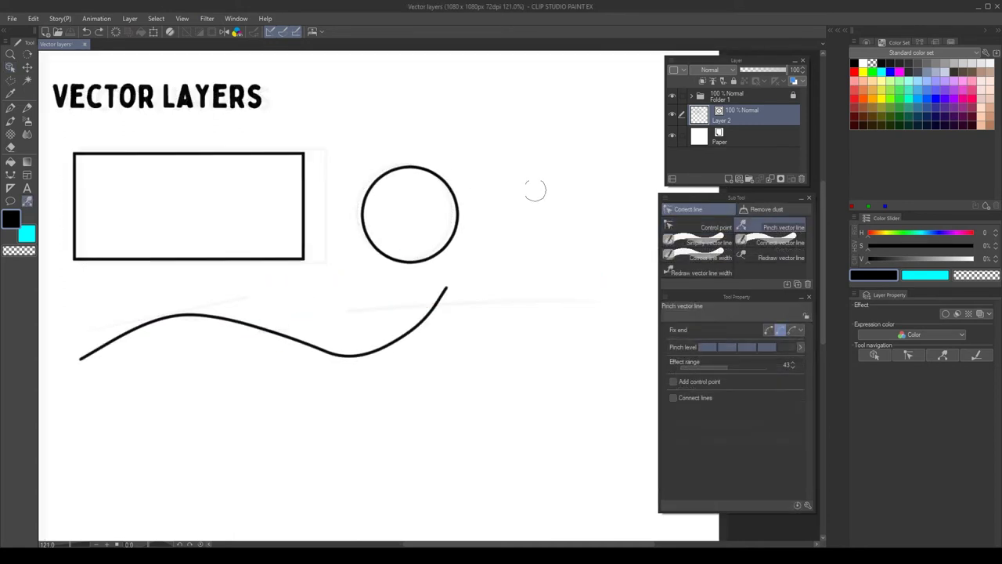
Step: Pull the rectangle's upper right corner outward and its lower edge down with Pinch vector line, and apply Simplify vector line to the circle
drag(297, 153, 321, 130)
drag(242, 255, 209, 270)
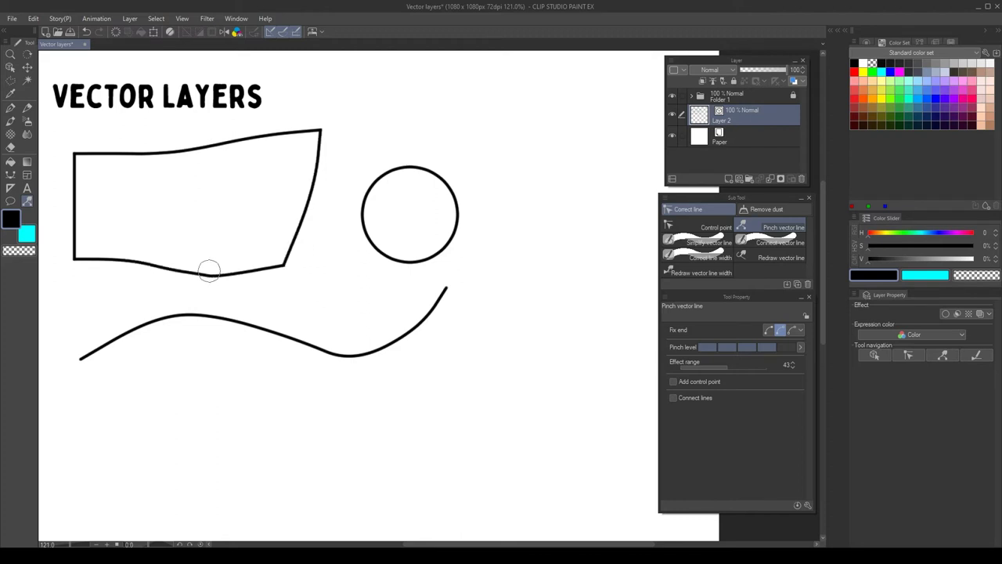
click(688, 240)
drag(459, 184, 417, 197)
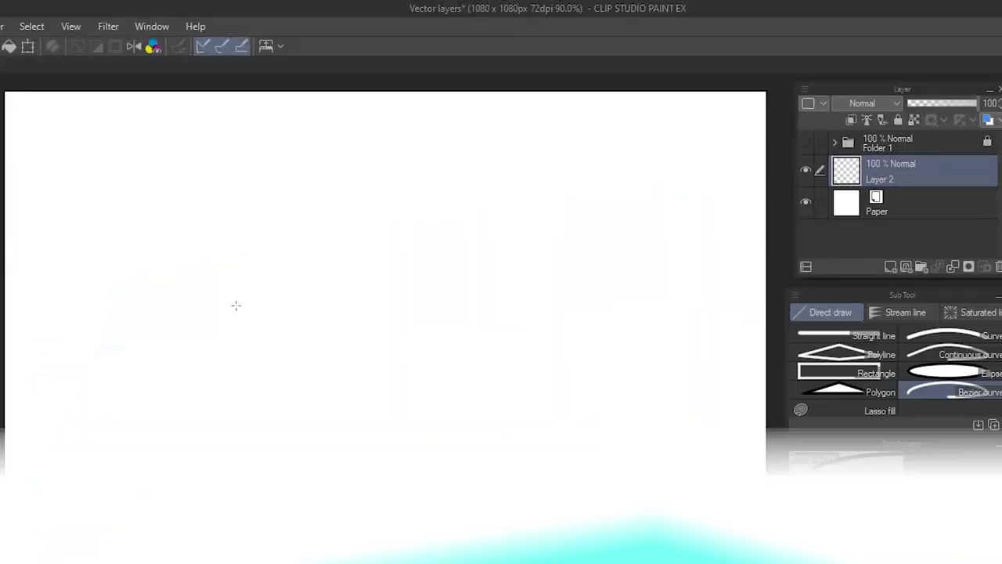
Step: Show the grid and draw two closed straight-edged shapes along it with the Bezier curve tool: a notched flag and a pointed banner
click(72, 28)
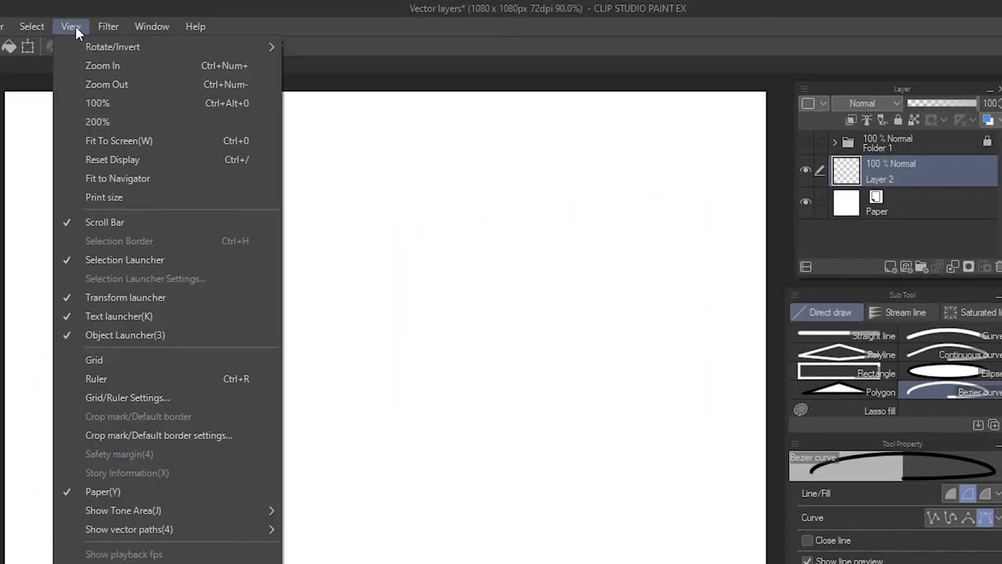
click(114, 361)
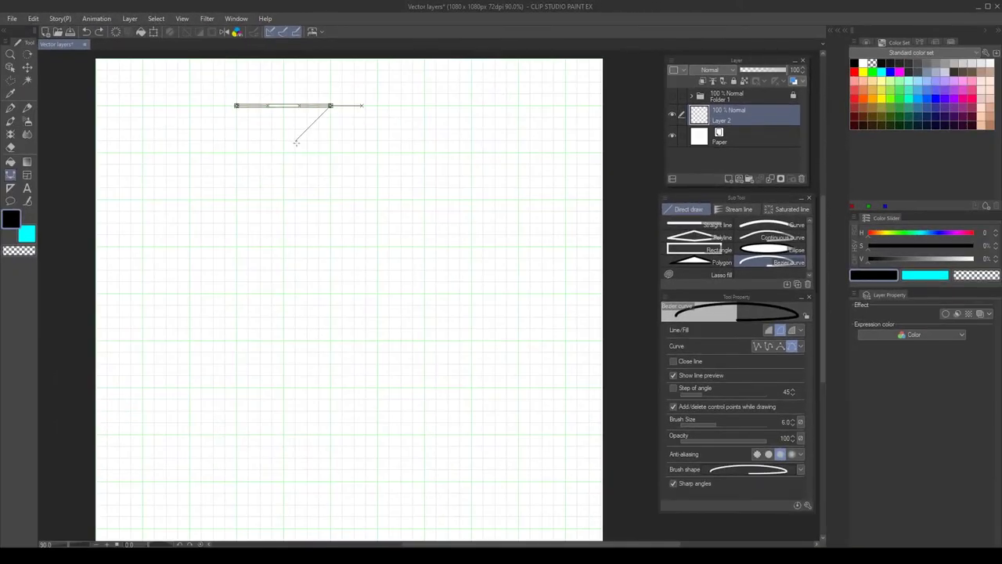
click(237, 108)
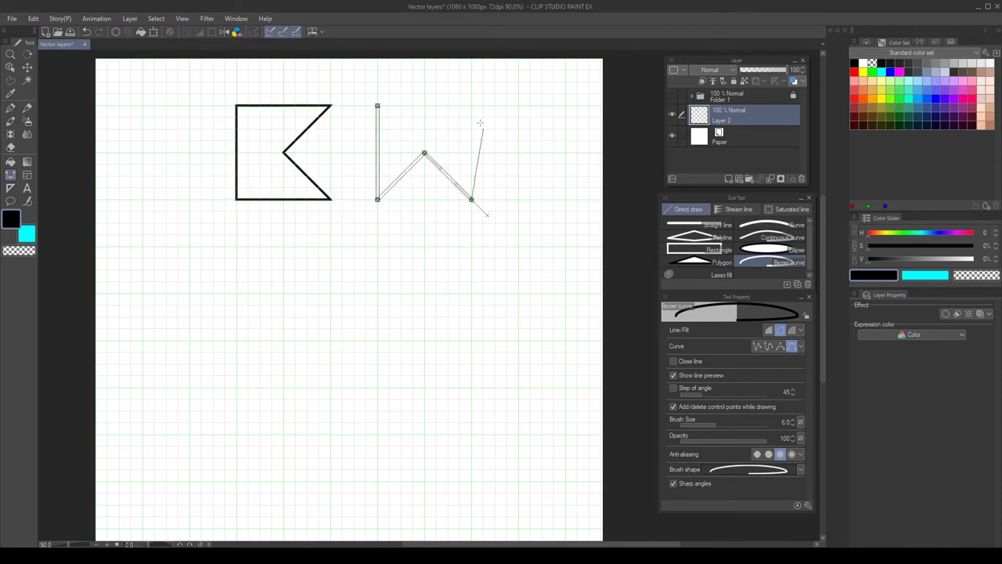
click(424, 82)
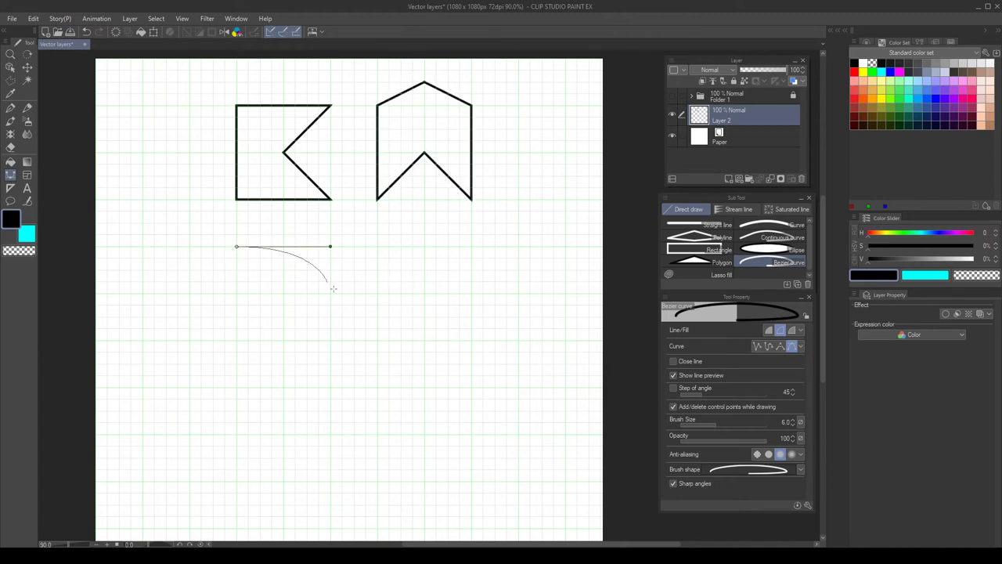
Step: Draw a closed quarter circle and a closed half circle on the grid with the Bezier curve tool
drag(330, 340, 330, 384)
click(236, 247)
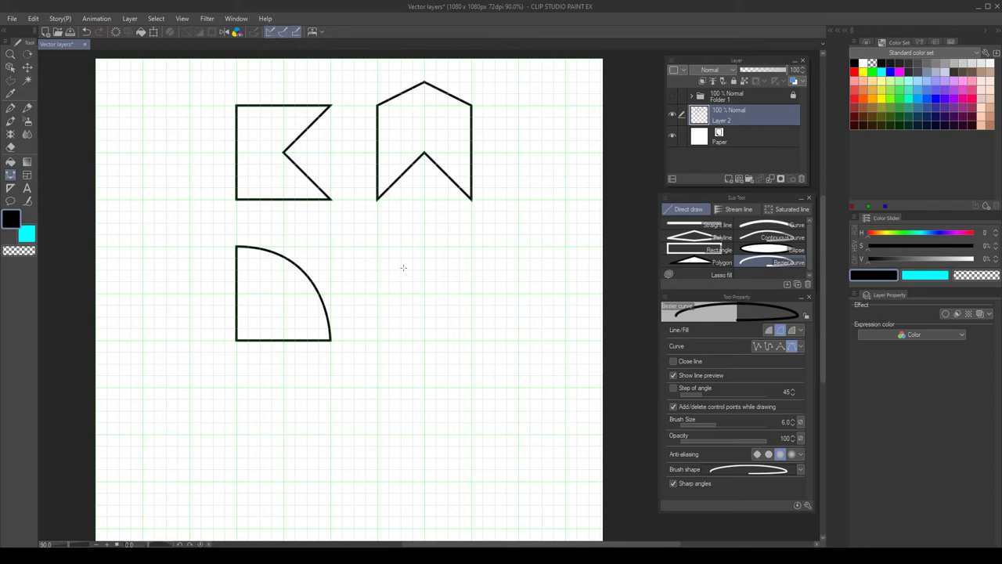
click(377, 246)
drag(471, 340, 565, 339)
drag(565, 246, 565, 200)
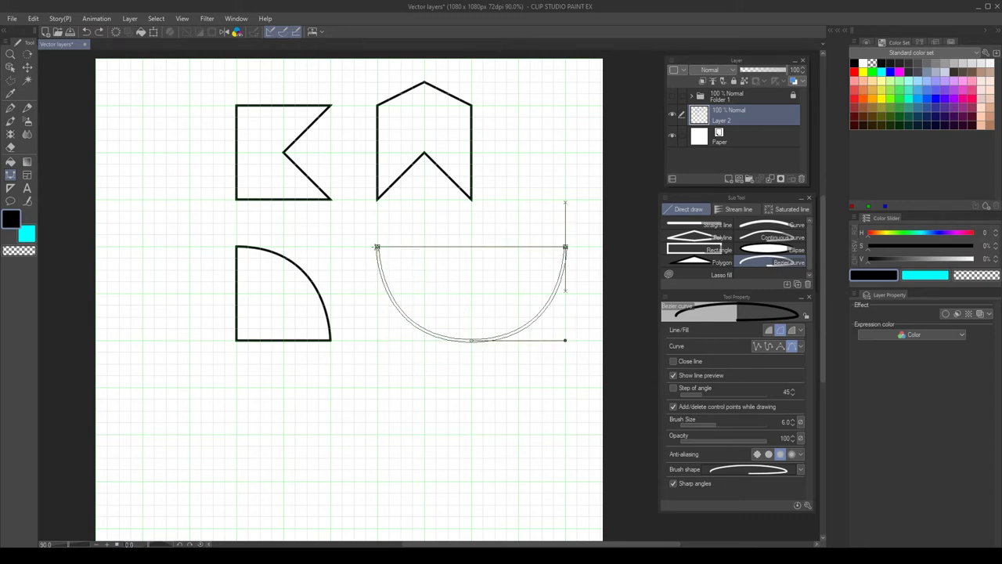
click(378, 247)
Step: Draw three open S-shaped Bezier curves on the grid below the quarter circle and half circle
drag(316, 419, 454, 409)
key(Return)
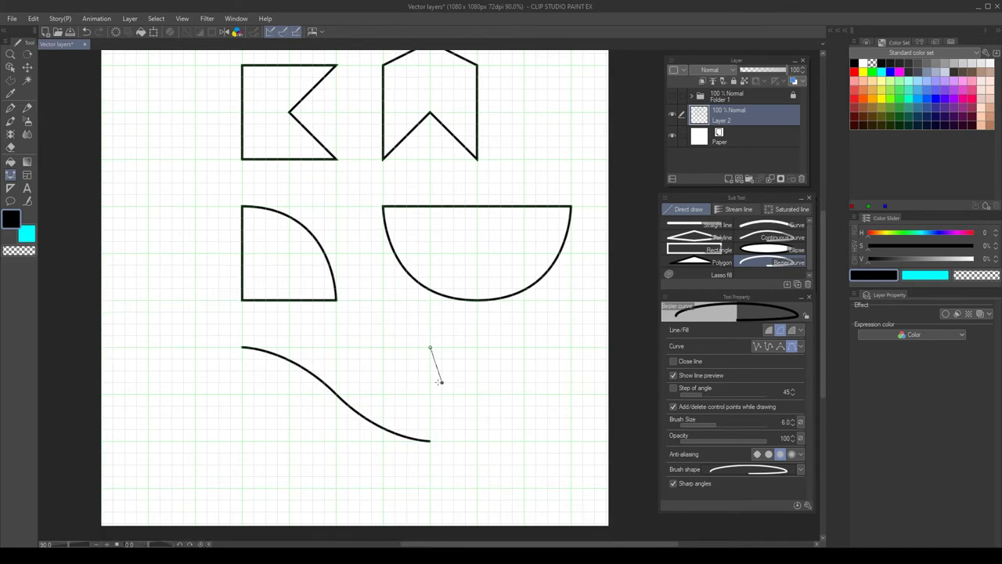
double_click(523, 439)
drag(196, 394, 197, 442)
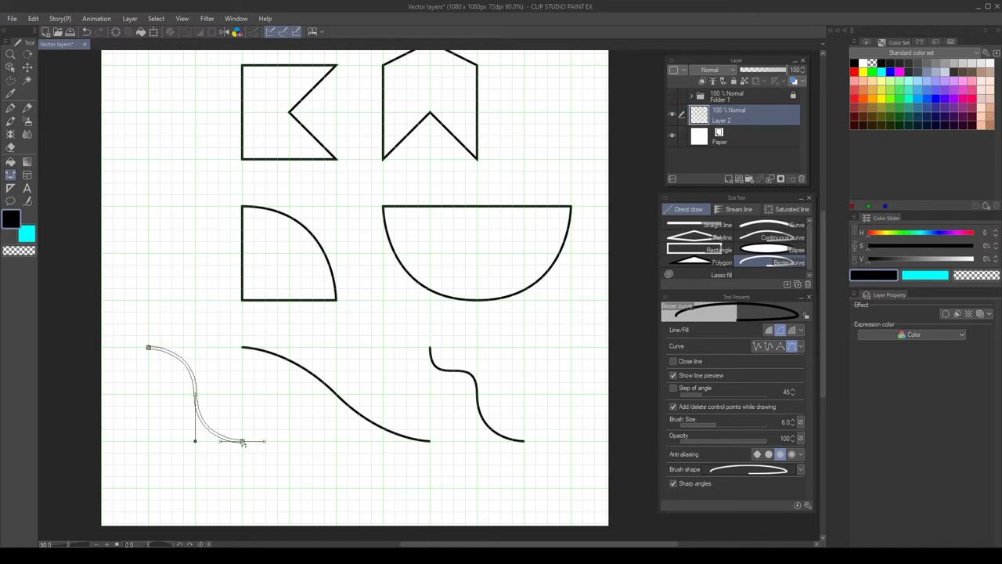
double_click(244, 440)
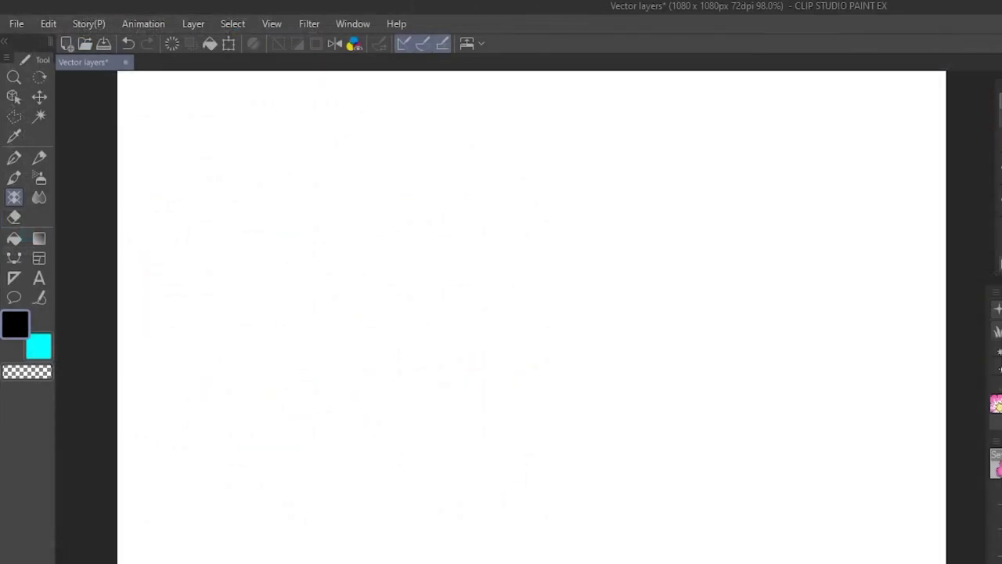
Step: Make a triangular selection on the canvas with the Polyline selection tool
click(16, 119)
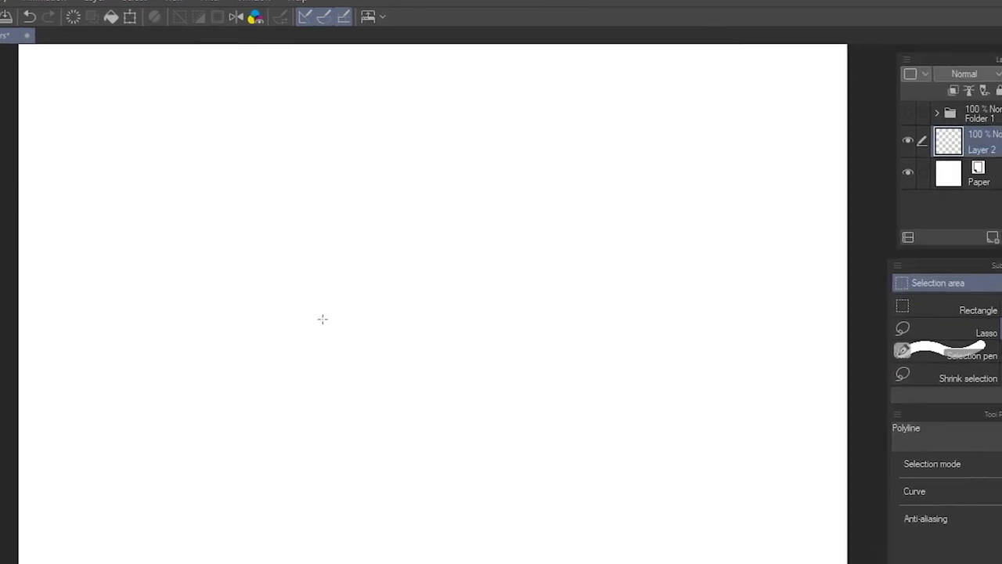
click(42, 245)
click(191, 142)
click(255, 232)
click(43, 245)
Step: Set the Polyline selection's curve type to Bezier and make a rounded selection to the right of the triangle
click(970, 459)
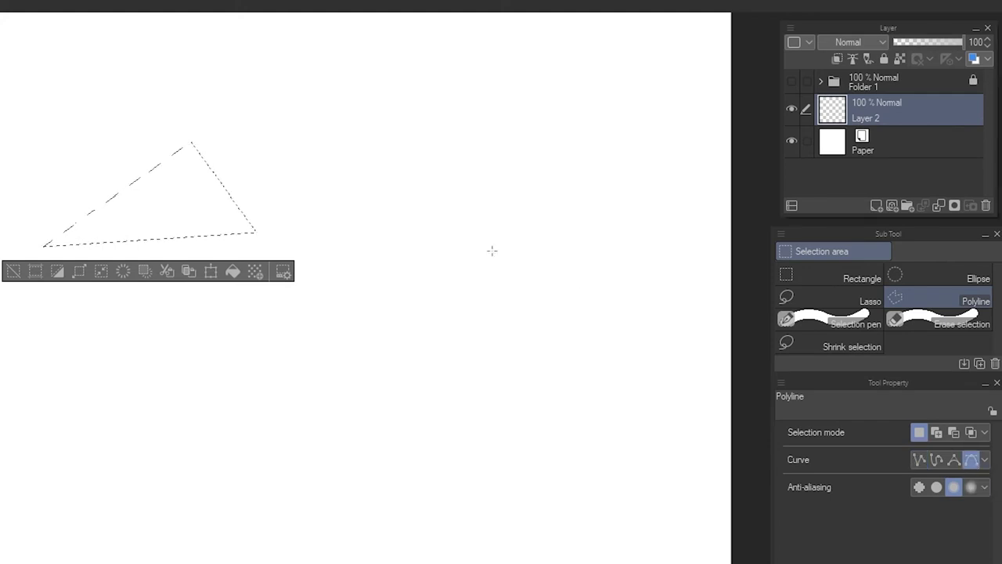
click(328, 209)
drag(405, 135, 449, 159)
click(455, 230)
click(329, 209)
Step: Make a rounded, egg-like Bezier selection in the canvas's upper left area and fill it with black
click(110, 223)
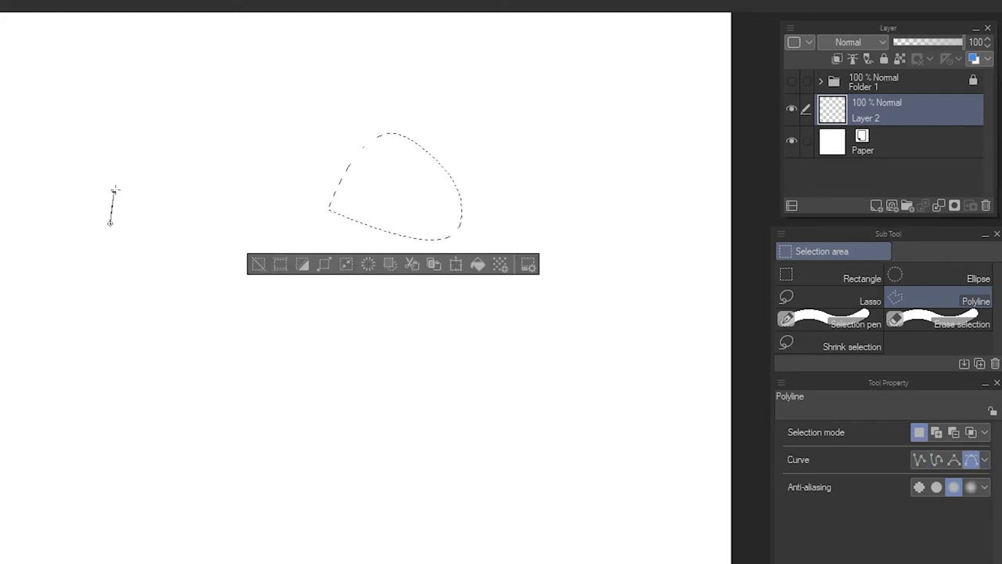
drag(115, 189, 128, 154)
drag(244, 132, 286, 168)
drag(245, 235, 190, 275)
click(111, 223)
click(278, 295)
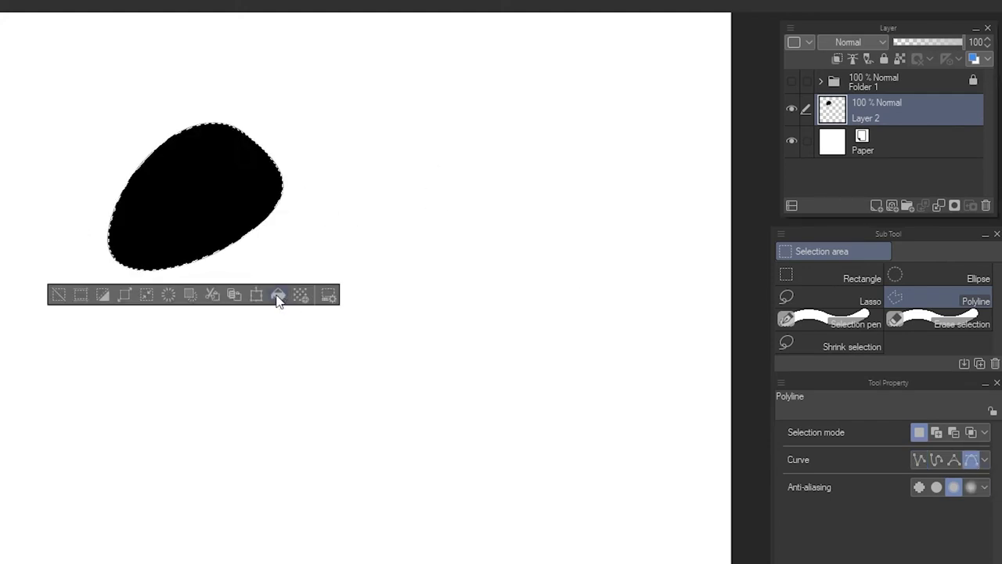
Step: Make a dome-shaped Bezier selection to the right of the black shape and fill it with cyan
click(352, 241)
drag(429, 138, 498, 155)
drag(499, 234, 510, 287)
click(351, 241)
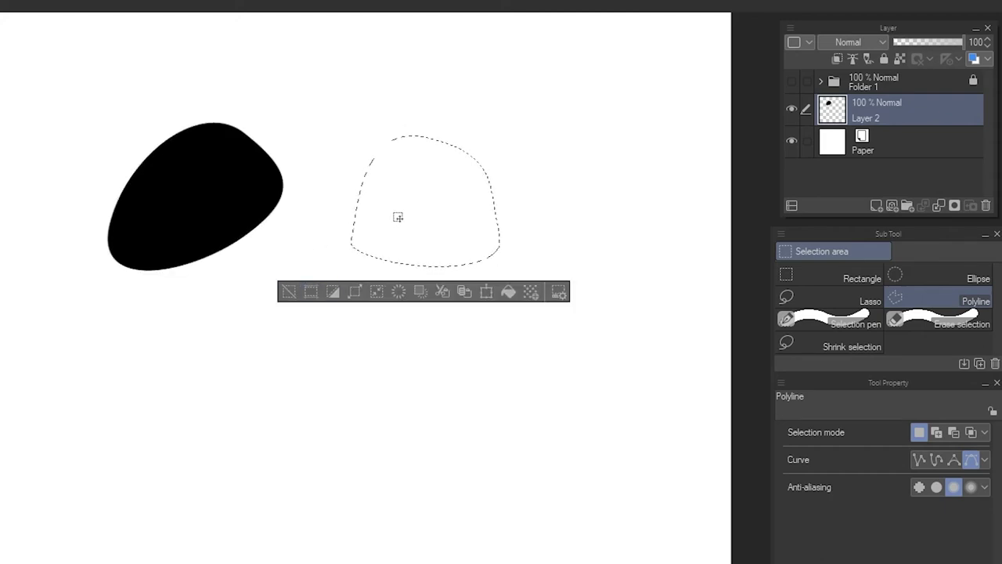
click(508, 291)
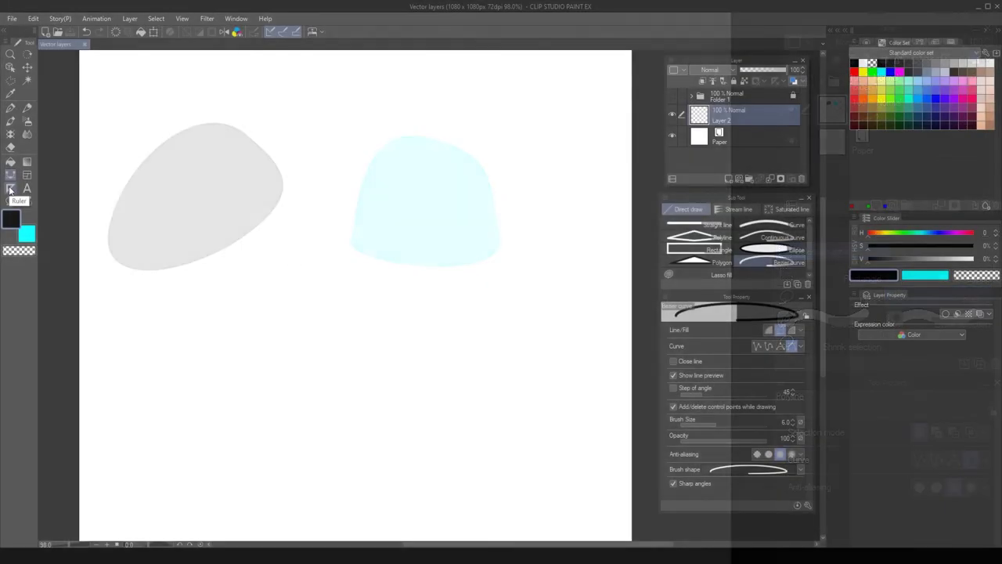
Step: Create a wavy open Bezier curve ruler across the upper part of the canvas
click(9, 189)
click(757, 232)
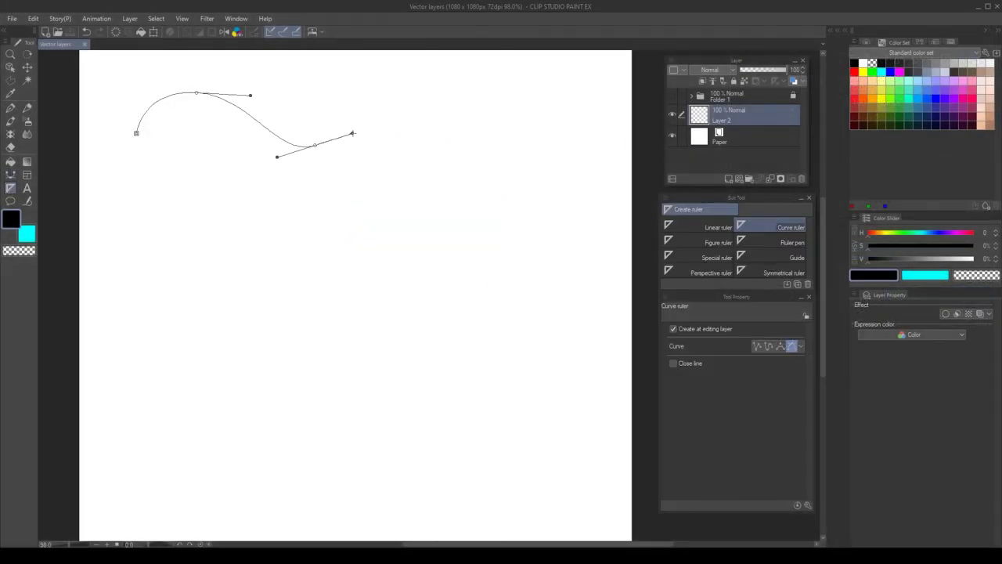
key(Return)
Step: Create a closed, irregular rounded curve ruler below the wavy ruler
drag(315, 219, 357, 215)
drag(402, 268, 470, 285)
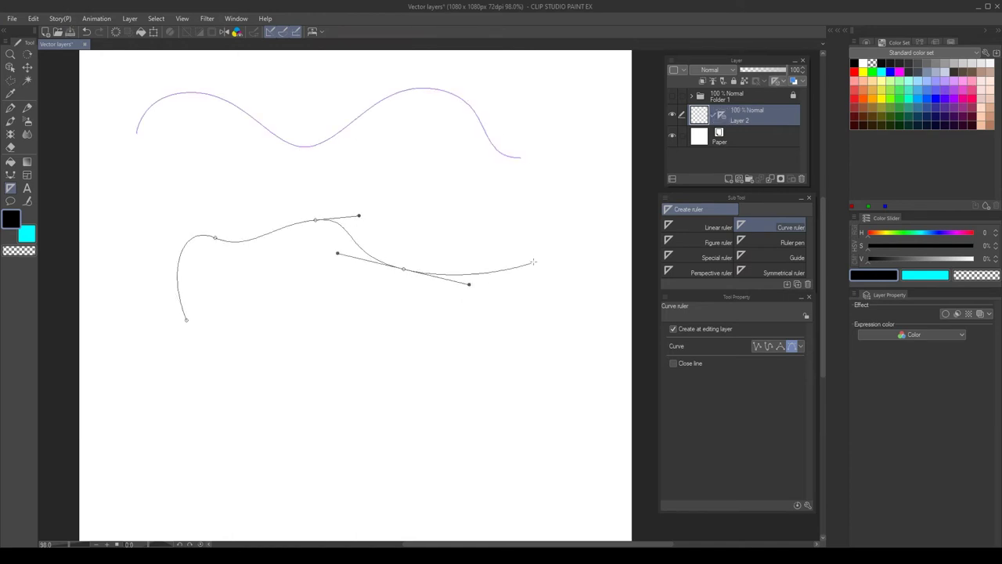
drag(537, 257, 571, 238)
drag(541, 338, 503, 363)
drag(355, 407, 311, 420)
click(186, 320)
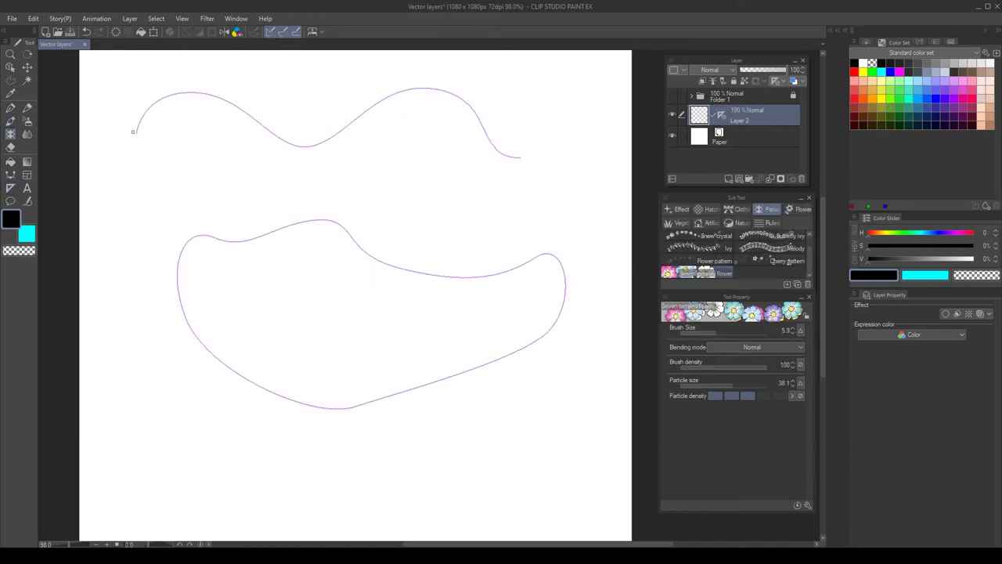
Step: Paint strokes with the flower pattern brush along the wavy ruler and the closed ruler
drag(134, 128, 518, 156)
mouse_move(234, 238)
mouse_down()
mouse_move(513, 356)
mouse_move(435, 253)
mouse_up()
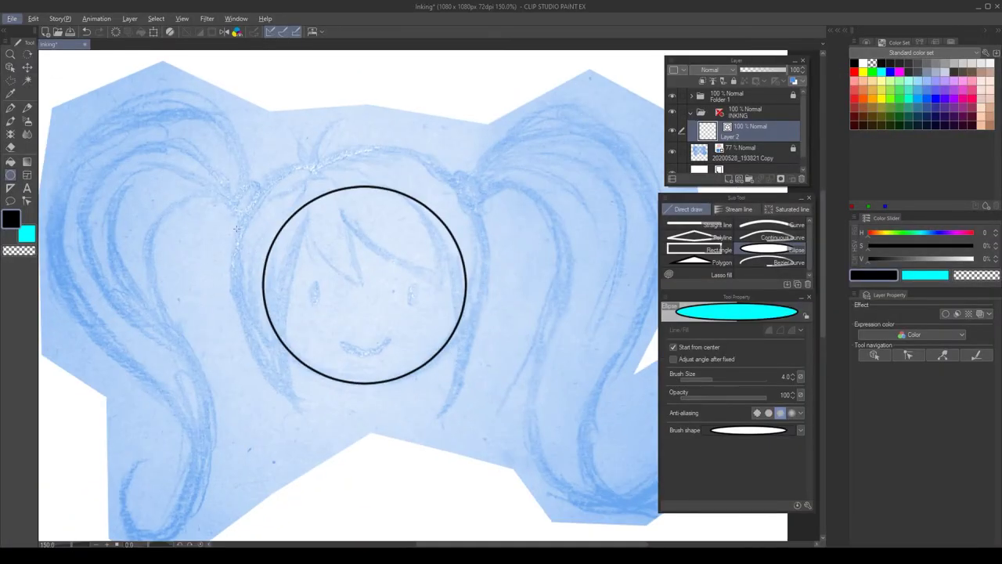
Step: Ink the outer edge of the left hair strand from the parting down to its tip with a Bezier curve
key(period)
key(period)
key(BackSpace)
drag(292, 405, 415, 548)
drag(307, 160, 350, 201)
key(BackSpace)
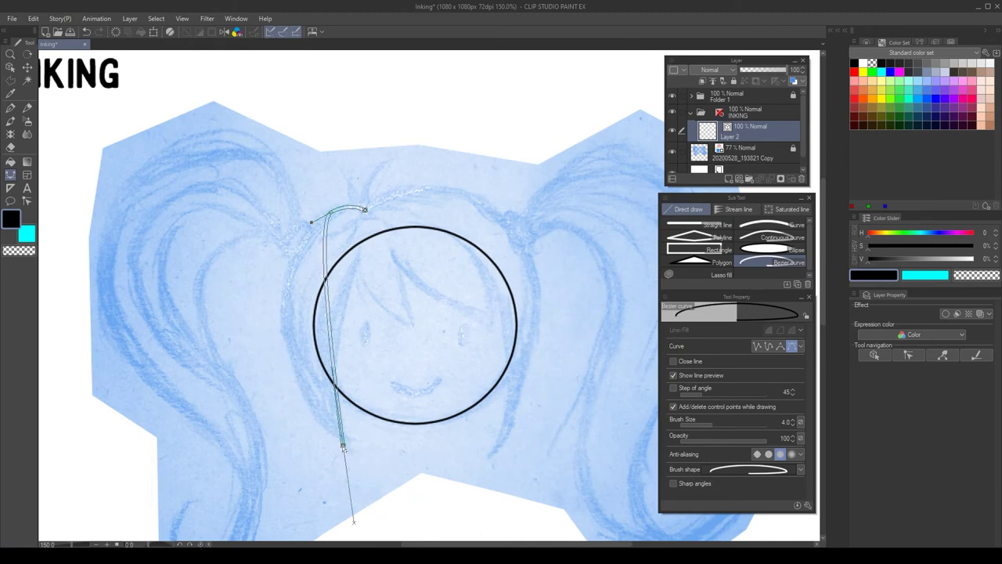
drag(343, 442, 461, 559)
drag(378, 427, 453, 436)
mouse_move(386, 231)
mouse_down()
mouse_move(371, 238)
mouse_move(383, 230)
mouse_up()
drag(425, 212, 434, 206)
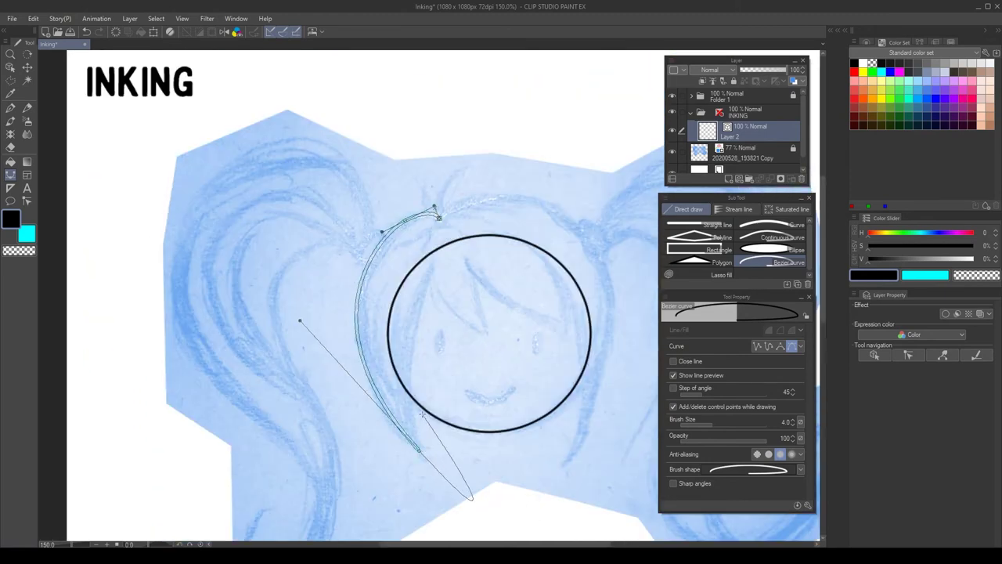
key(Return)
Step: Ink the inner edge of the left hair strand and the first curved line of the bangs
click(433, 263)
drag(419, 449, 457, 536)
key(Return)
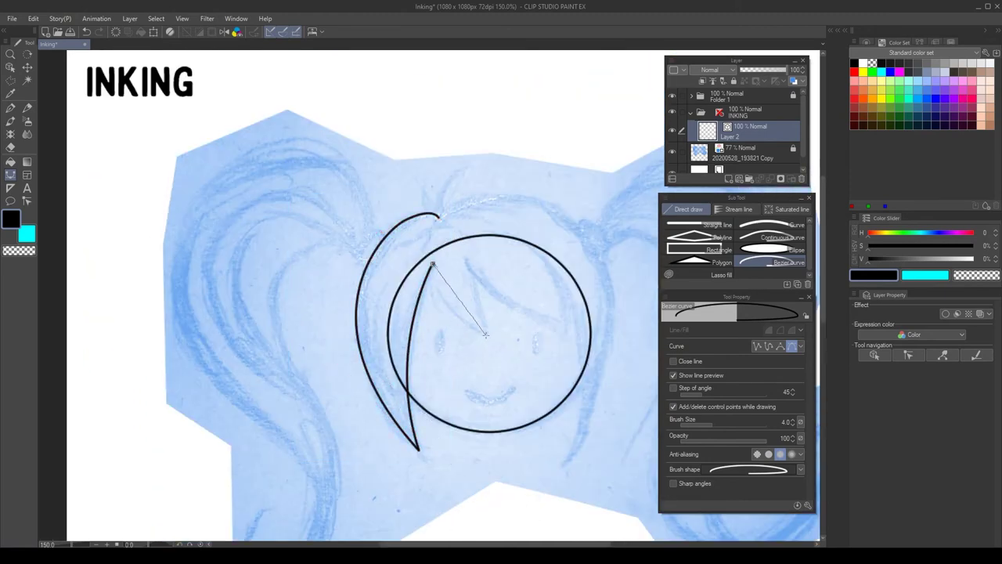
key(Return)
Step: Undo the last stroke and ink the long diagonal line of the bangs from its small hooked start
scroll(574, 321, up, 3)
key(ctrl+z)
drag(398, 222, 392, 230)
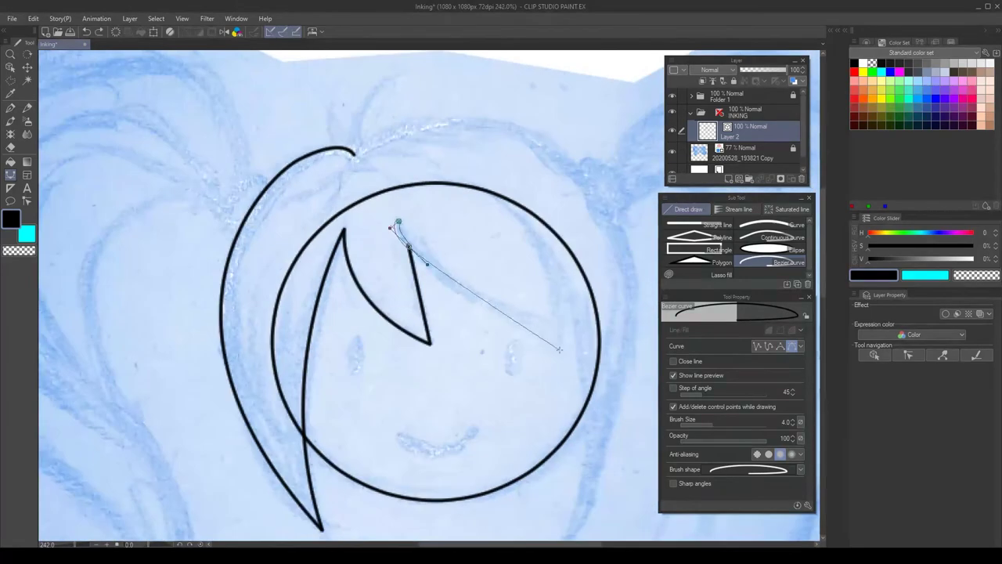
drag(559, 349, 505, 267)
key(Return)
Step: Ink the right edge of the bangs and the inner edge of the right hair strand with Bezier curves
click(450, 166)
key(Return)
click(547, 253)
drag(480, 469, 399, 559)
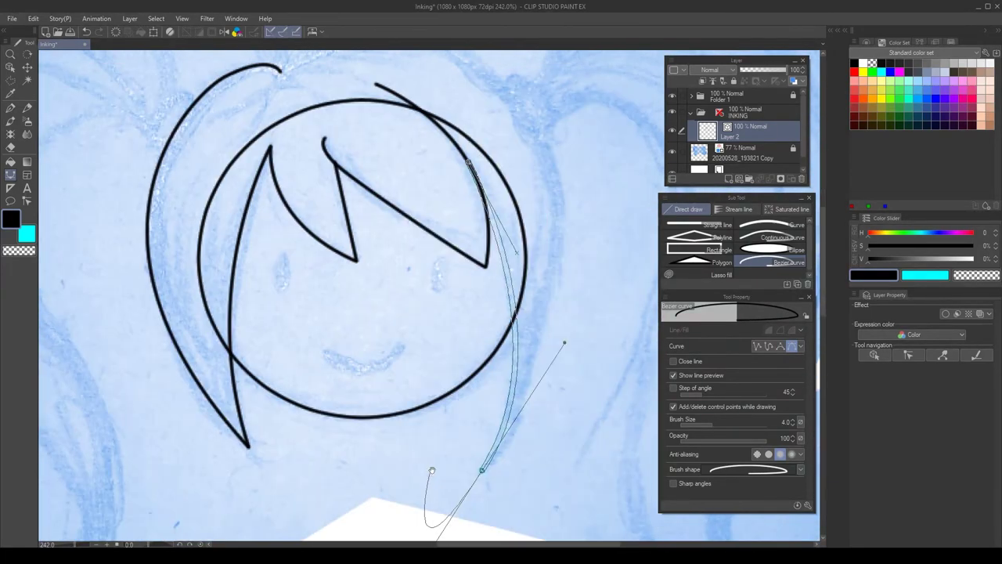
key(Return)
Step: Ink the outer hair contour from the parting over the head to the tip of the right strand
scroll(513, 486, down, 1)
key(alt)
drag(469, 156, 497, 175)
drag(548, 290, 544, 360)
drag(488, 475, 447, 519)
key(Return)
Step: Adjust the upper control point and its handle on the right outer hair contour to refine its curvature
ctrl+click(470, 157)
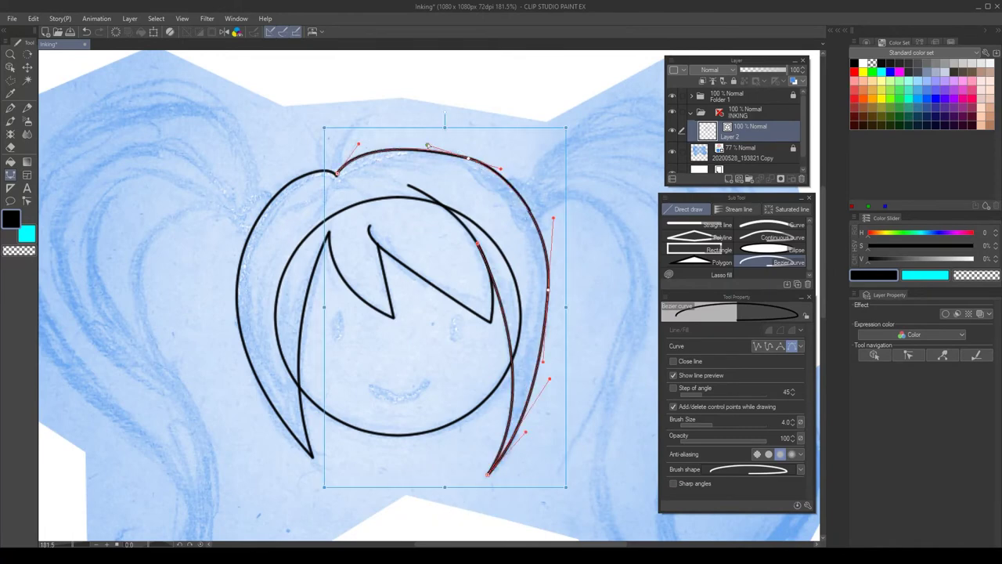
drag(470, 158, 460, 159)
mouse_move(496, 176)
mouse_down()
mouse_move(514, 182)
mouse_move(499, 182)
mouse_up()
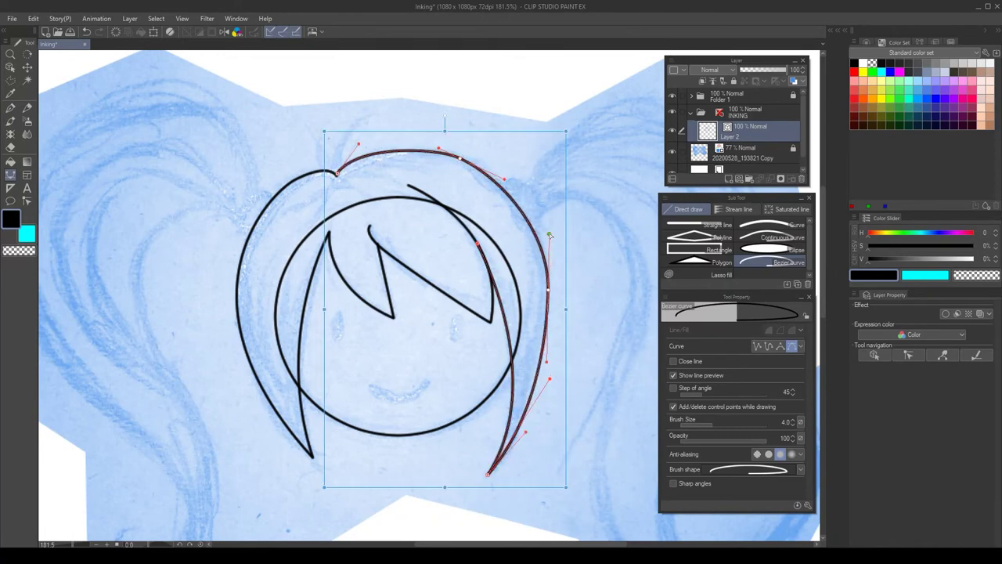
Step: Erase the upper part of the face circle between the hair strands with the vector eraser
scroll(437, 150, up, 2)
drag(409, 260, 391, 219)
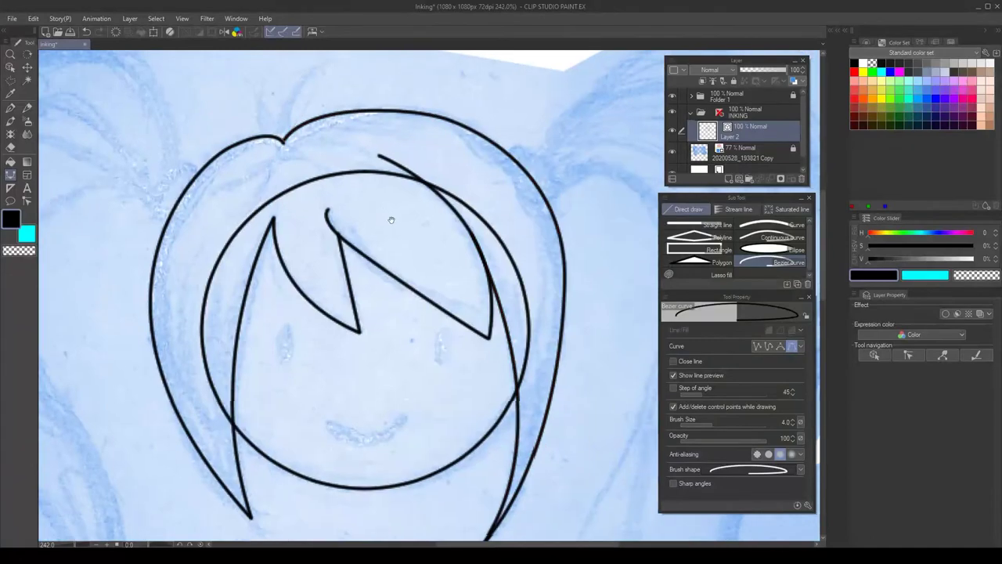
key(e)
click(716, 255)
click(368, 171)
click(502, 242)
Step: Join the lines at the hooked start of the diagonal bang with Connect vector line
scroll(520, 234, down, 1)
scroll(356, 236, up, 2)
key(y)
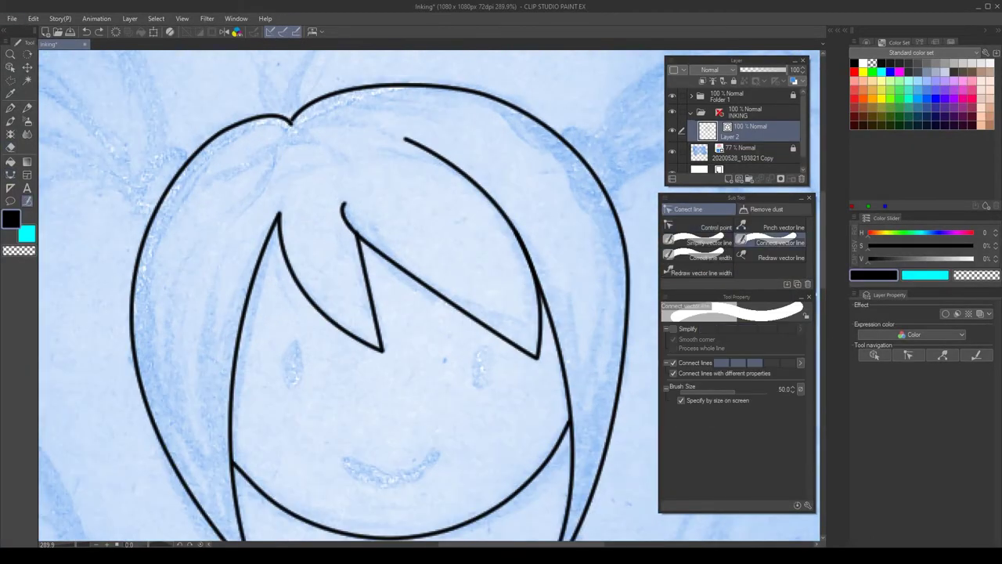
drag(345, 211, 360, 238)
scroll(360, 223, down, 3)
scroll(322, 72, up, 4)
Step: Draw small looped hair tufts rising from the parting with the Bezier curve tool
key(u)
click(310, 224)
drag(296, 155, 274, 156)
click(310, 224)
scroll(246, 55, down, 6)
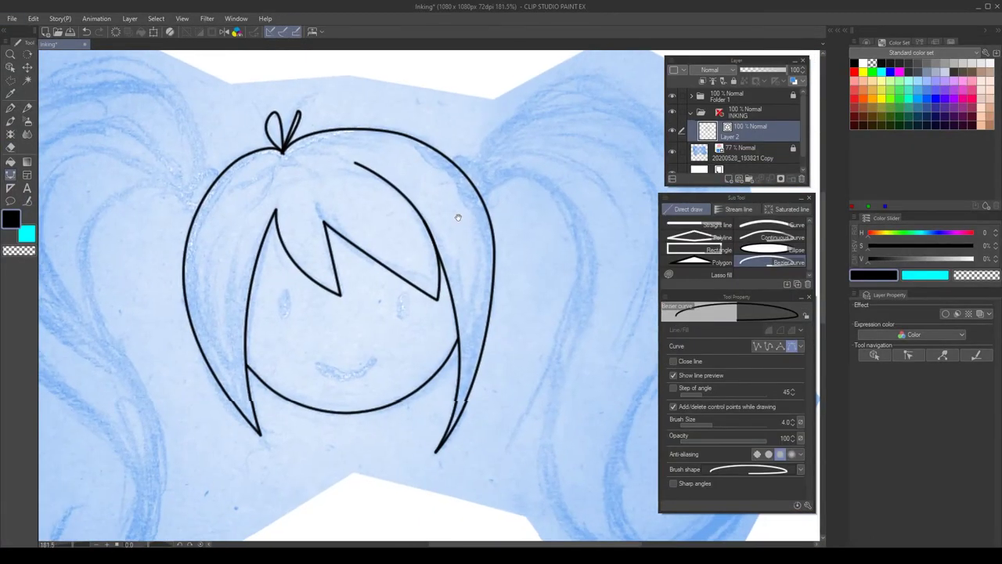
Step: Turn on the symmetry ruler and draw mirrored rounded hair ties on both sides of the head with the Bezier curve tool
shift+click(719, 111)
scroll(548, 125, down, 2)
scroll(348, 141, up, 3)
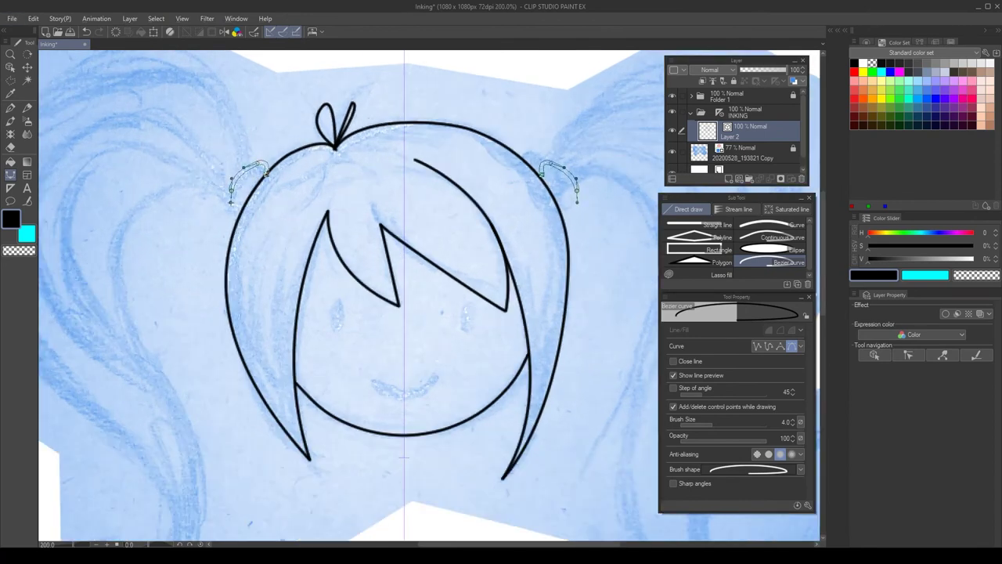
scroll(275, 157, down, 3)
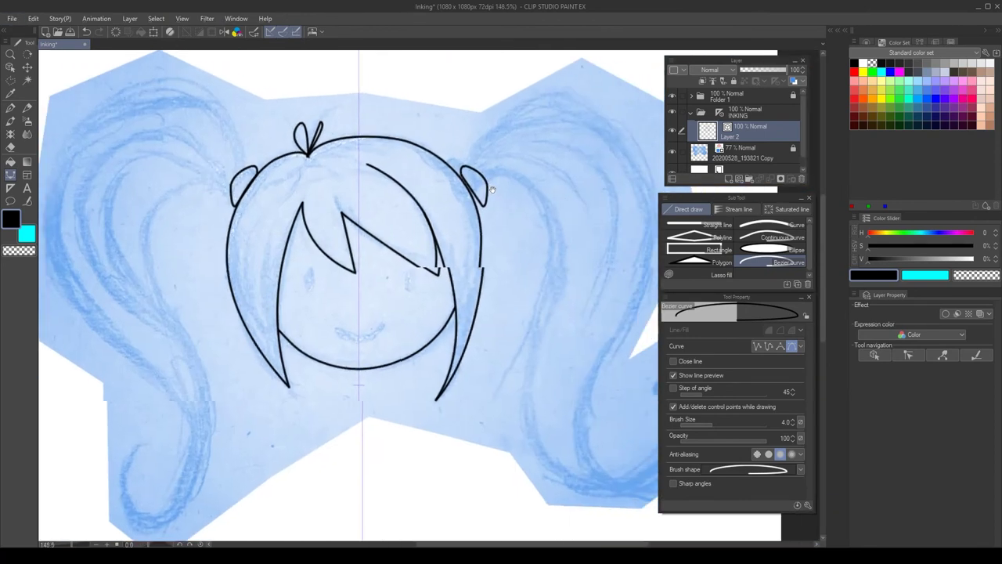
Step: Draw mirrored outer pigtail contours with a Bezier curve, from the hair ties over the top and down to the lower bend
drag(213, 83, 166, 83)
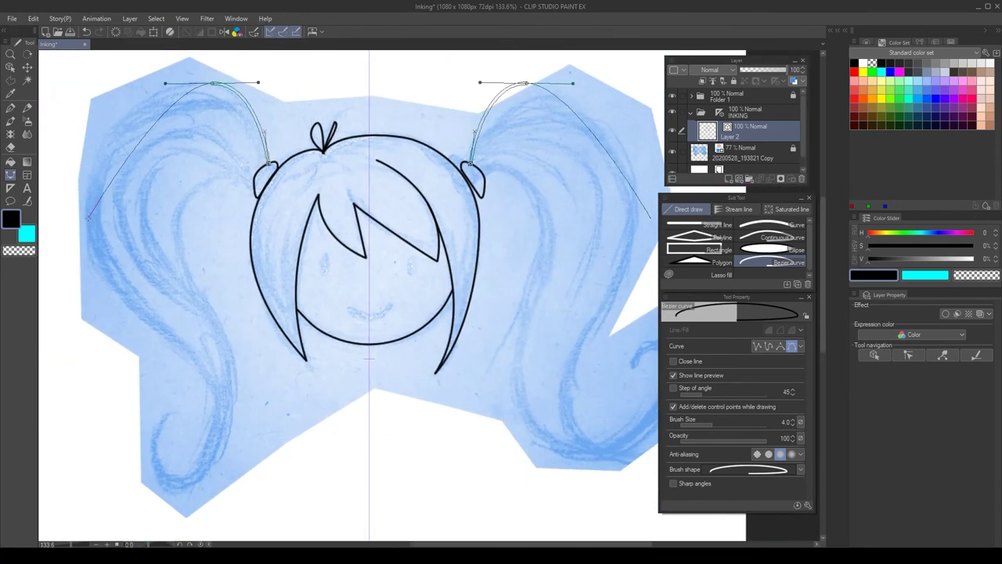
drag(88, 217, 86, 331)
drag(165, 83, 154, 68)
drag(217, 397, 213, 447)
Step: Continue the pigtail curve around the inside of the curl, redo its lowest point and make a sharp corner at the tip
drag(172, 415, 214, 302)
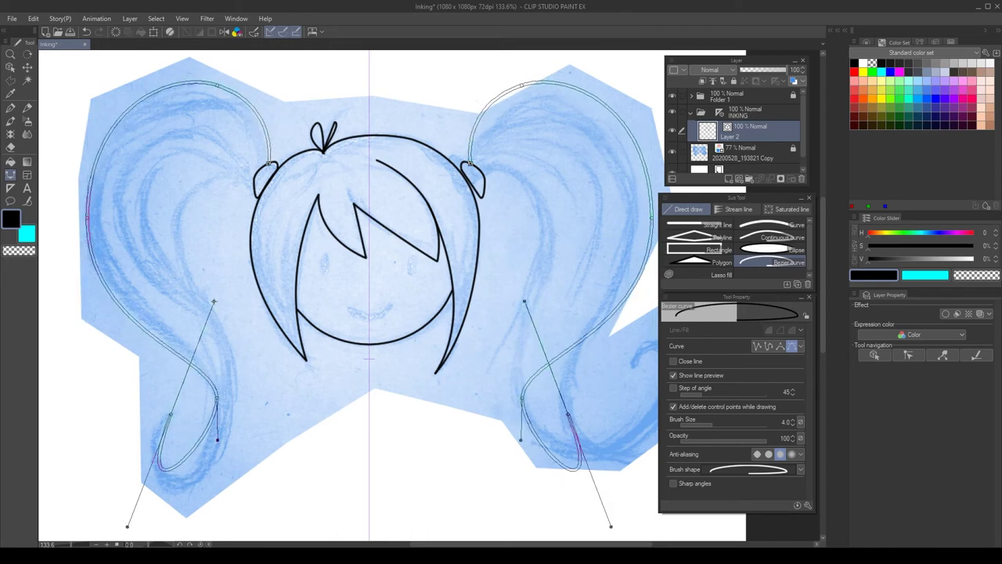
key(ctrl+z)
drag(175, 476, 154, 463)
drag(173, 413, 199, 382)
alt+click(173, 413)
Step: Bring the curve around the outside of the curl and up the pigtail's inner edge to the hair tie, finishing the line
mouse_move(170, 493)
mouse_down()
mouse_move(232, 519)
mouse_move(215, 537)
mouse_move(217, 528)
mouse_move(180, 500)
mouse_up()
drag(211, 475, 223, 457)
drag(223, 319, 175, 263)
drag(184, 198, 214, 164)
click(256, 176)
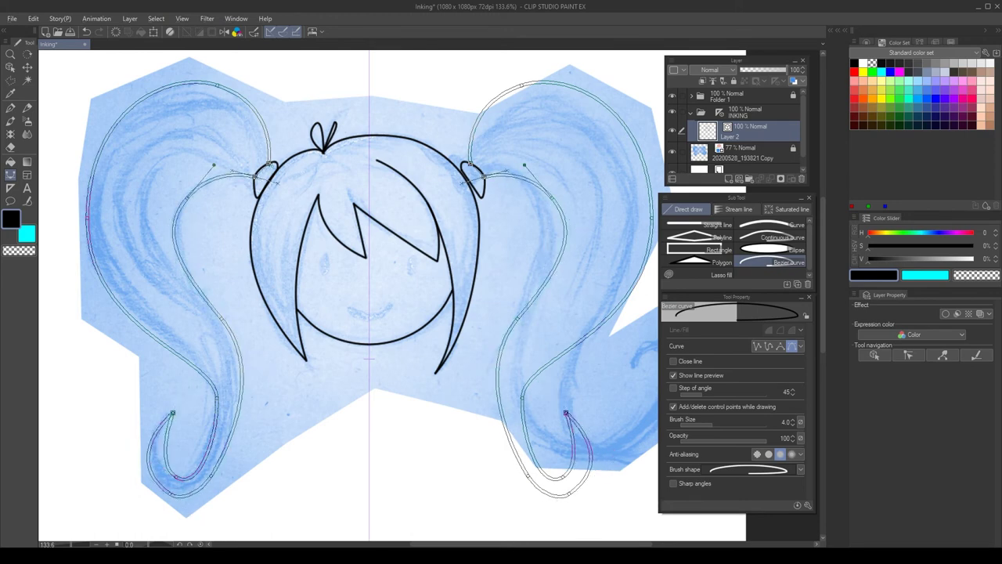
key(Return)
scroll(272, 153, down, 2)
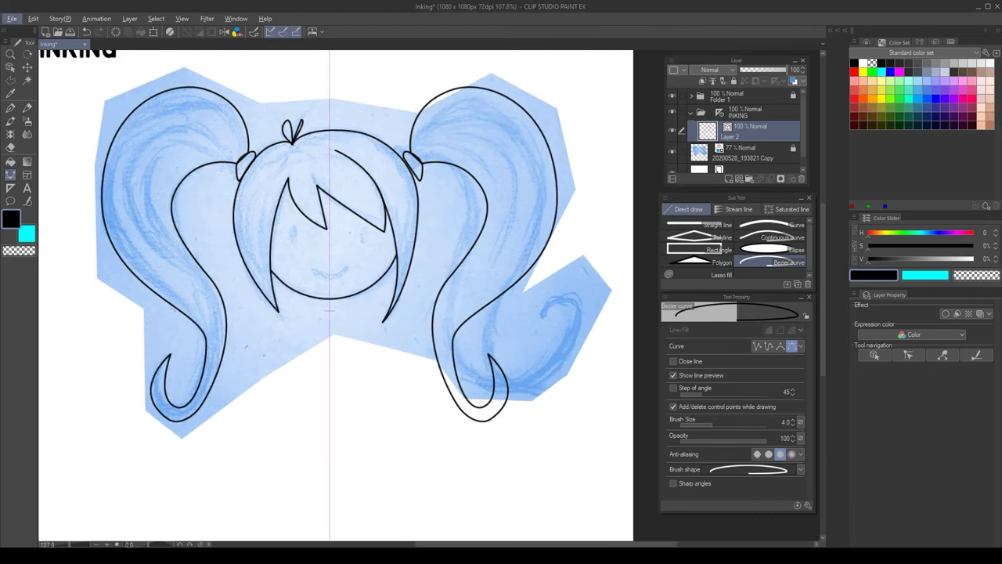
Step: Draw mirrored oval eyes with the Ellipse tool and trace the smile with a Bezier curve
scroll(244, 338, down, 1)
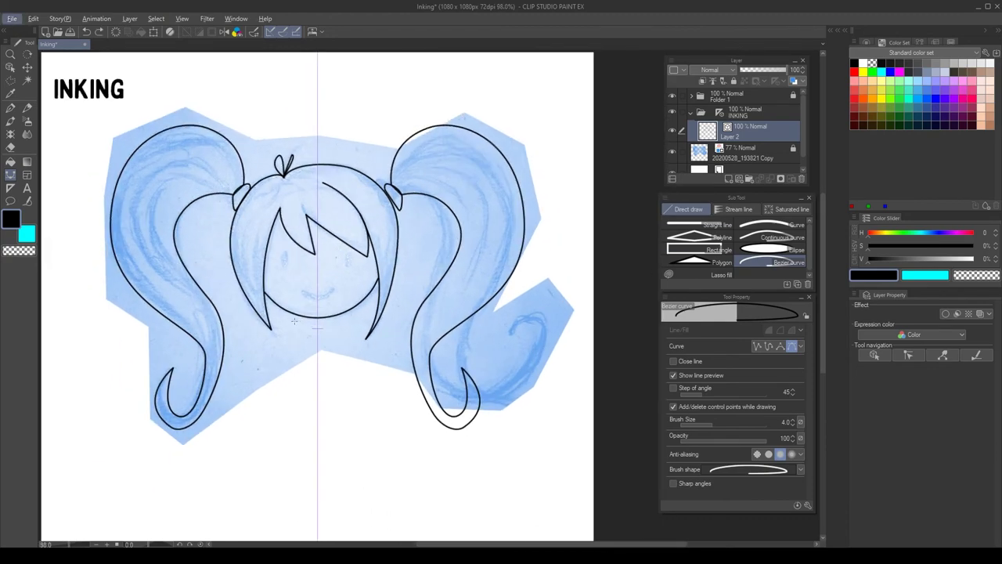
scroll(354, 164, up, 3)
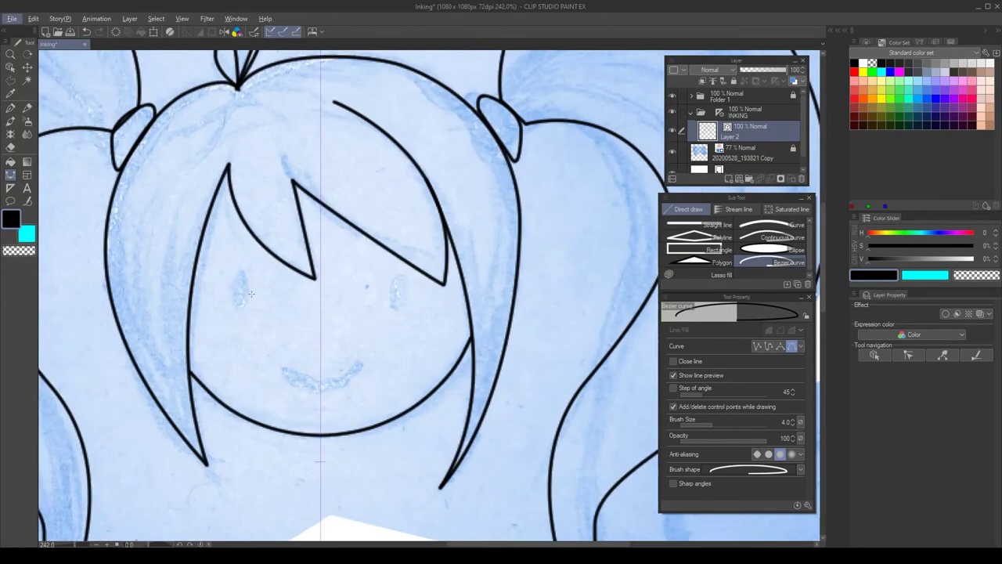
click(771, 249)
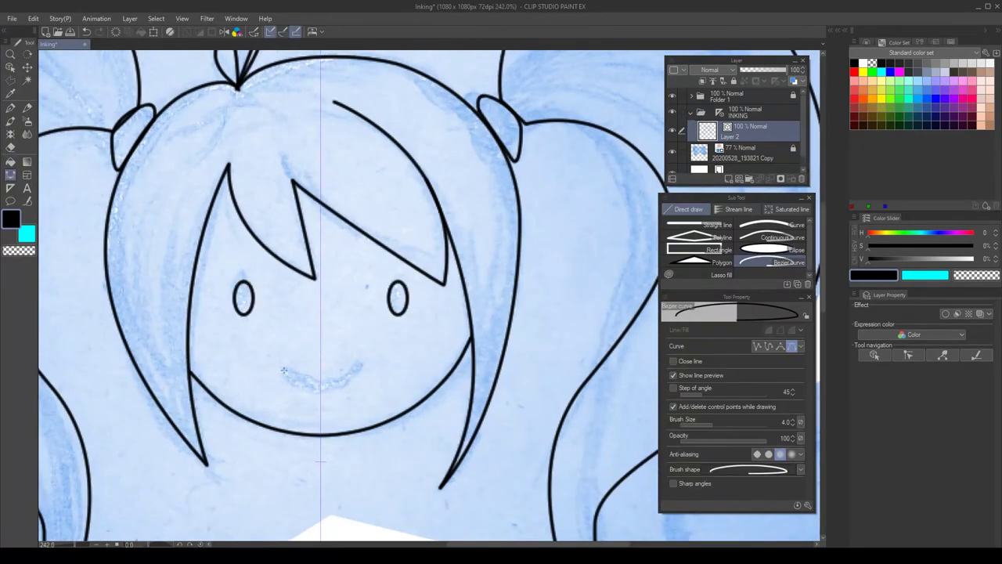
drag(286, 373, 398, 324)
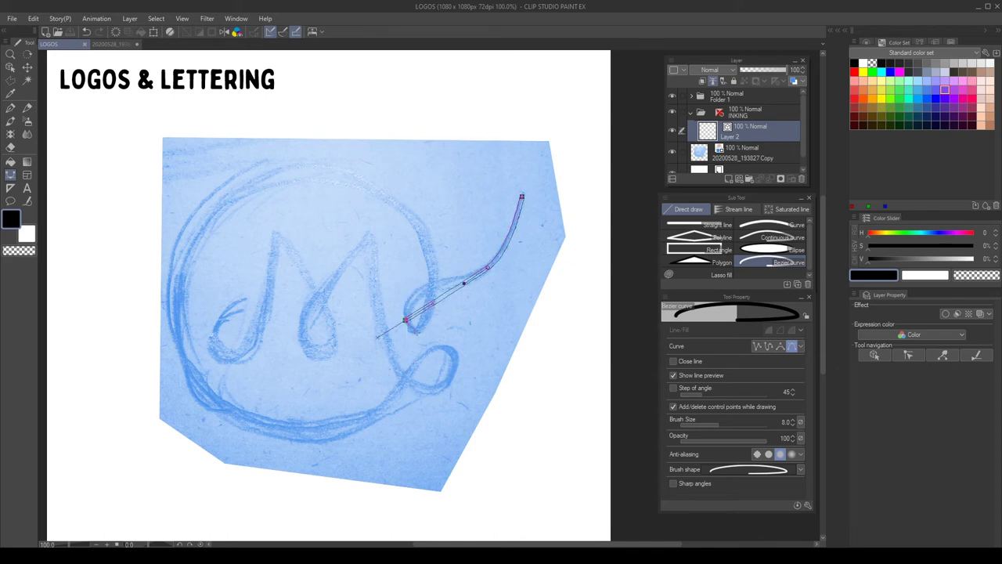
Step: In the LOGOS document, trace the small upper loop, the large enclosing circle and the small lower loop with the Bezier curve tool
drag(406, 321, 386, 159)
drag(172, 307, 172, 499)
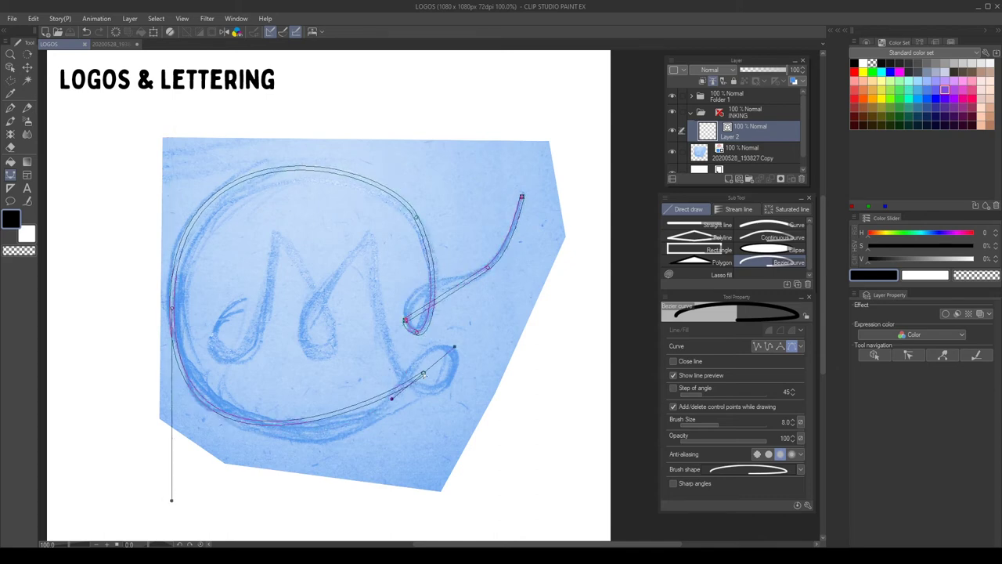
drag(407, 375, 406, 431)
drag(454, 368, 427, 394)
Step: Continue the Bezier curve through the letter M's peaks, middle loop and curled left end, and finish the line
drag(366, 237, 364, 294)
scroll(363, 294, up, 2)
drag(335, 377, 403, 376)
mouse_move(281, 209)
mouse_down()
mouse_move(244, 170)
mouse_move(273, 201)
mouse_up()
drag(236, 381, 190, 381)
mouse_move(240, 298)
mouse_down()
mouse_move(304, 304)
mouse_move(256, 300)
mouse_up()
key(Return)
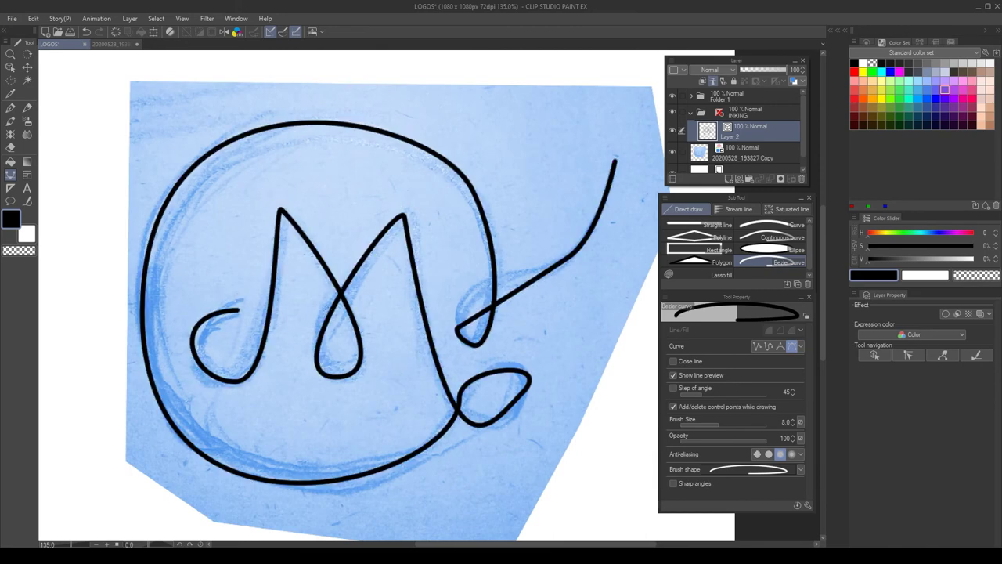
Step: Set the logo line's brush size to 15 and adjust the enclosing circle's control points and handles with the Object tool
key(o)
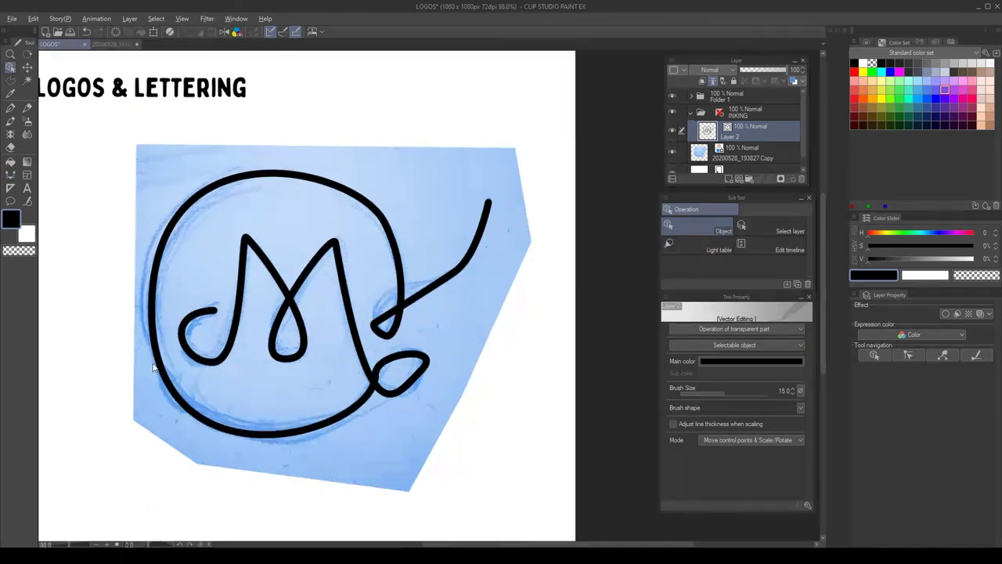
click(154, 366)
drag(153, 312, 145, 309)
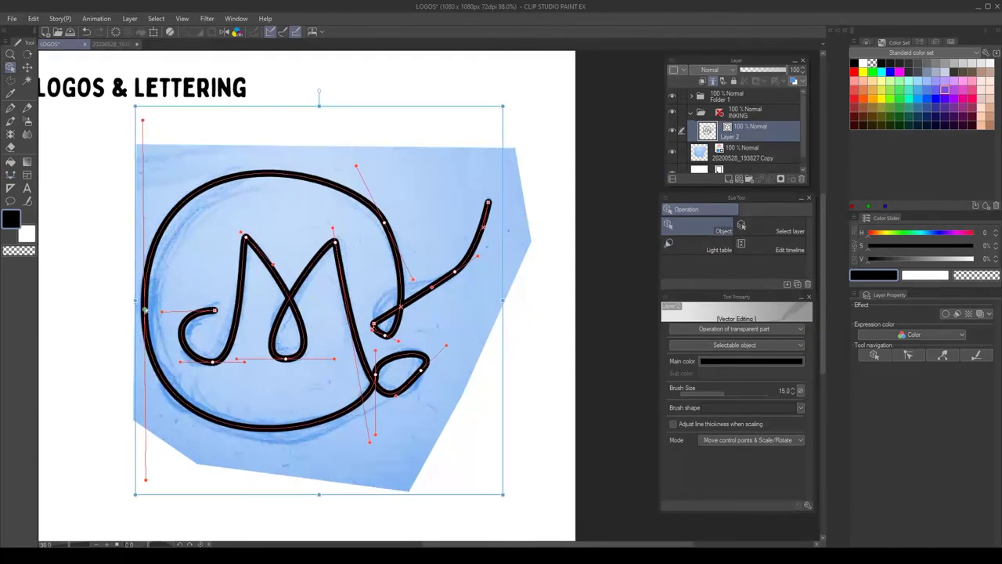
drag(143, 122, 147, 132)
drag(358, 167, 354, 171)
drag(380, 223, 376, 219)
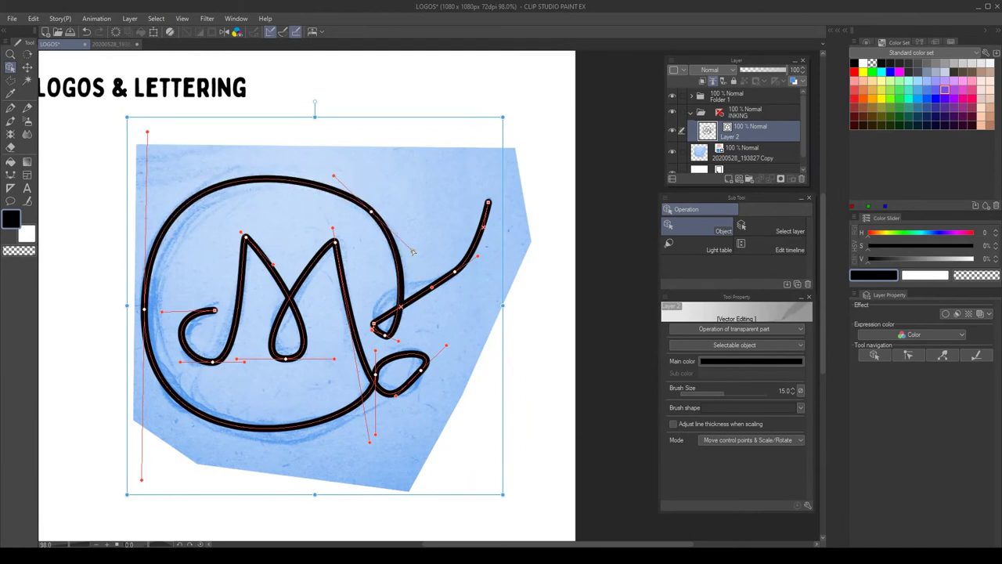
Step: Reposition control points and switch corners to smooth curves on the two small loops at the circle's right side
drag(374, 323, 376, 300)
scroll(133, 335, up, 2)
key(u)
key(y)
key(y)
key(y)
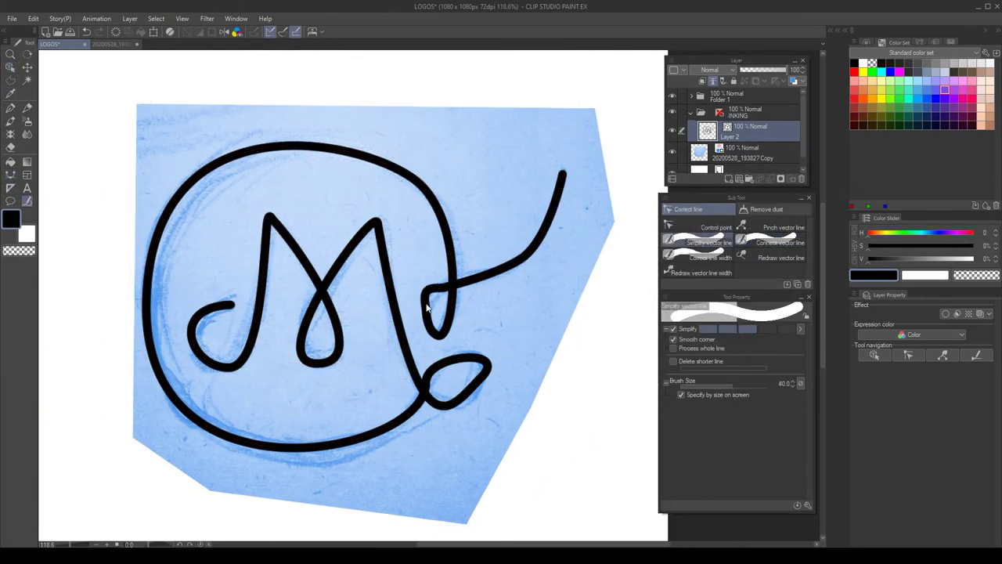
click(426, 292)
click(438, 335)
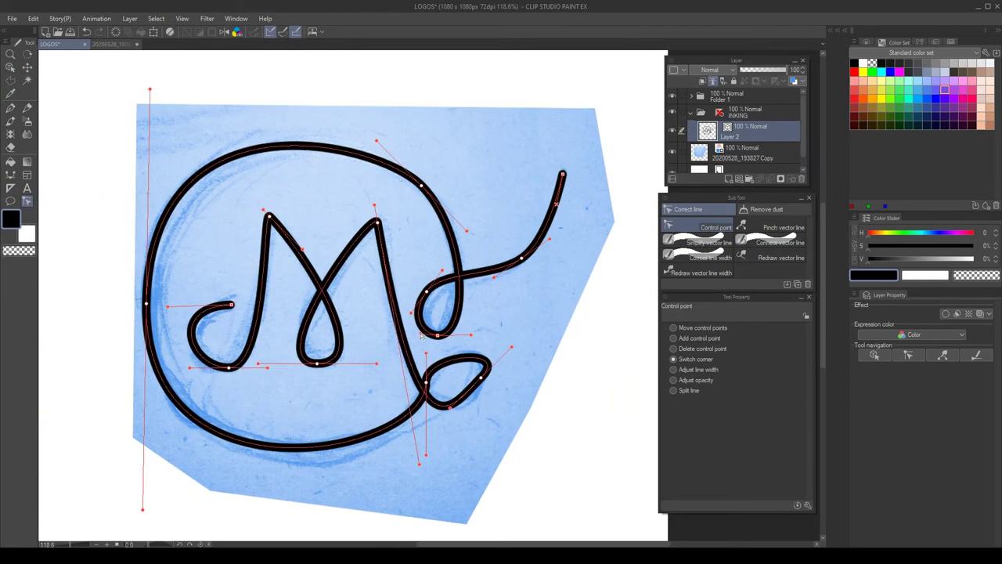
alt+click(481, 378)
drag(426, 382, 448, 358)
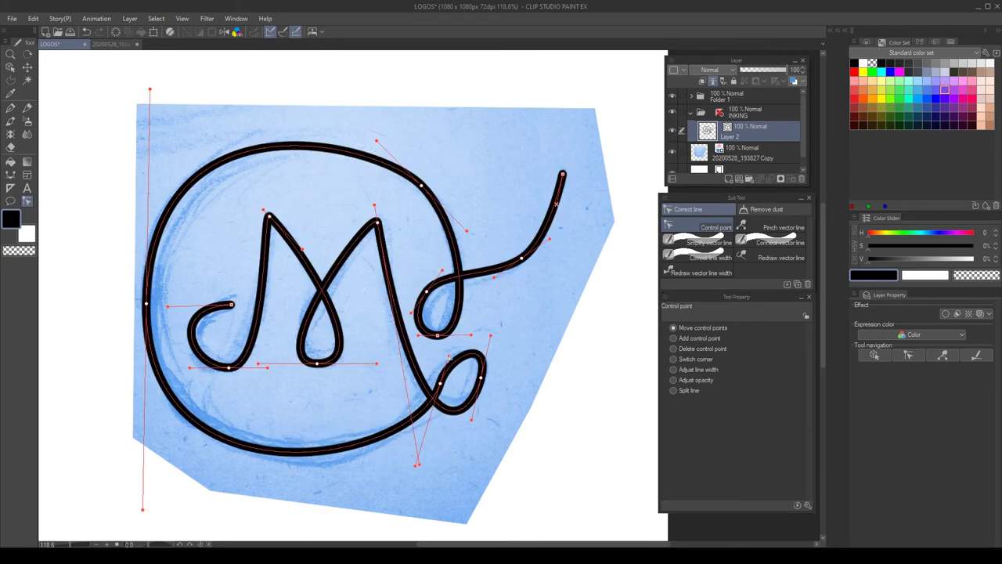
Step: Switch the M's right peak to a sharp corner and narrow its middle loop by adjusting the curve
scroll(379, 223, up, 1)
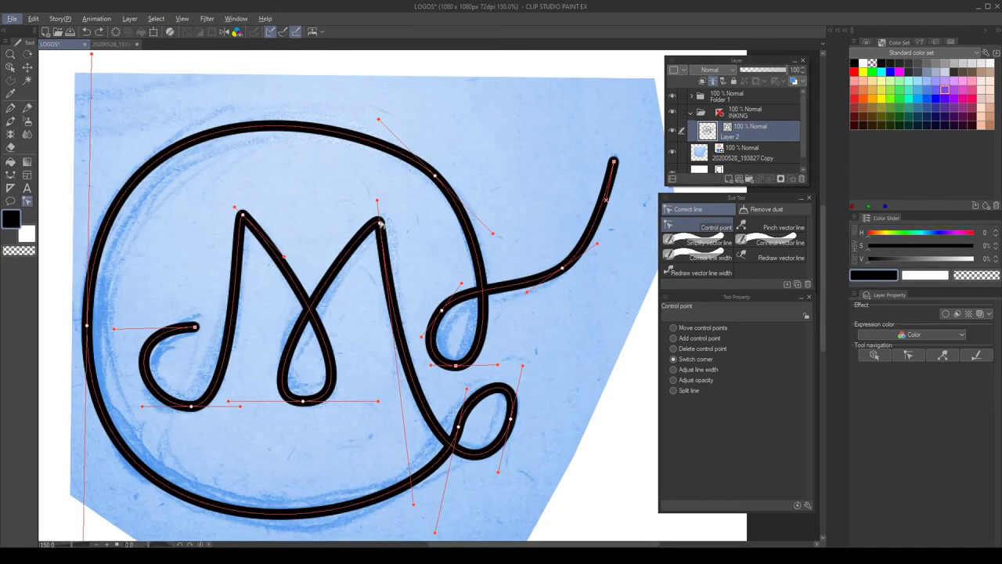
alt+click(380, 223)
drag(305, 333, 294, 349)
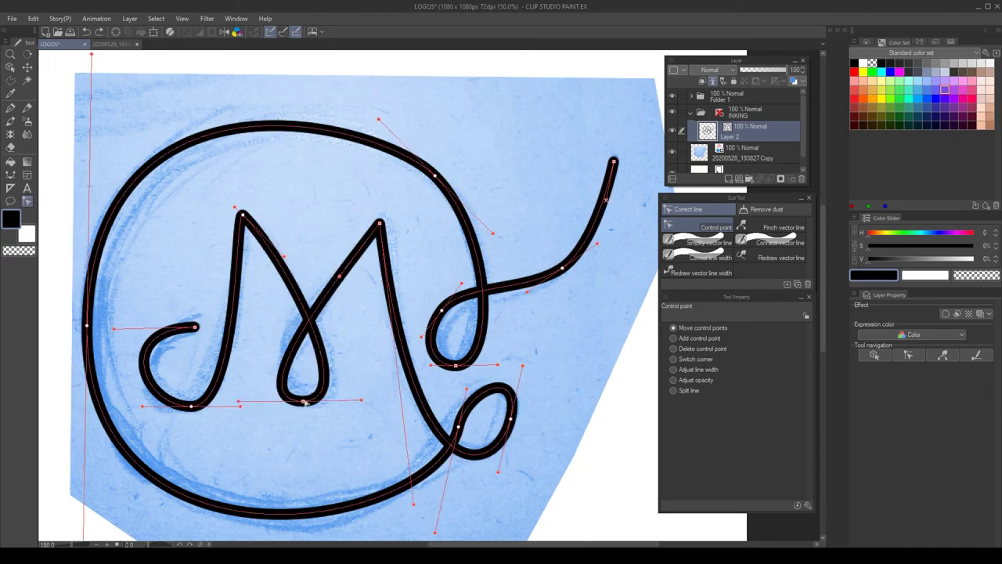
Step: Reshape the upper arc of the enclosing circle by moving its control points, and undo the last move
scroll(256, 425, down, 2)
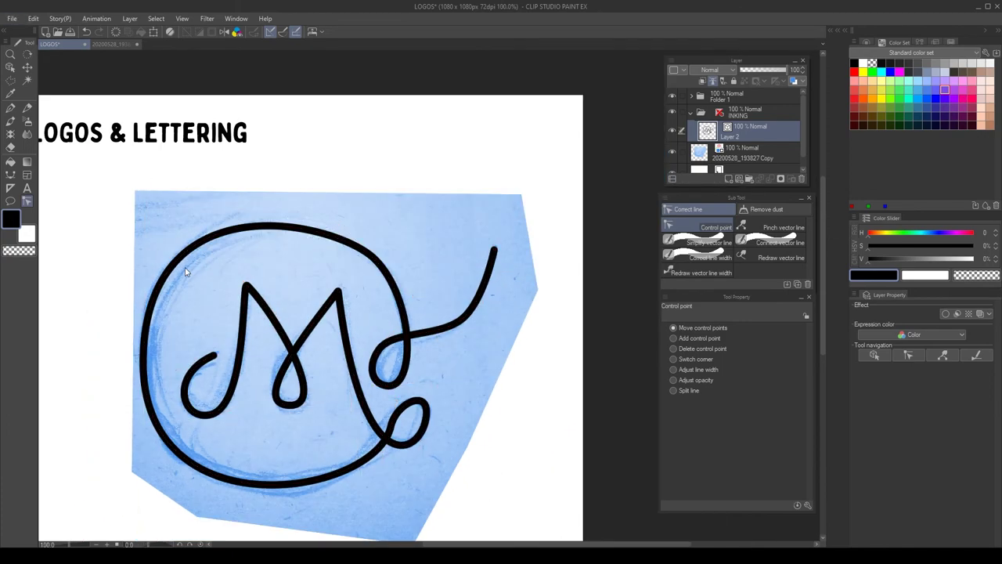
drag(186, 257, 219, 228)
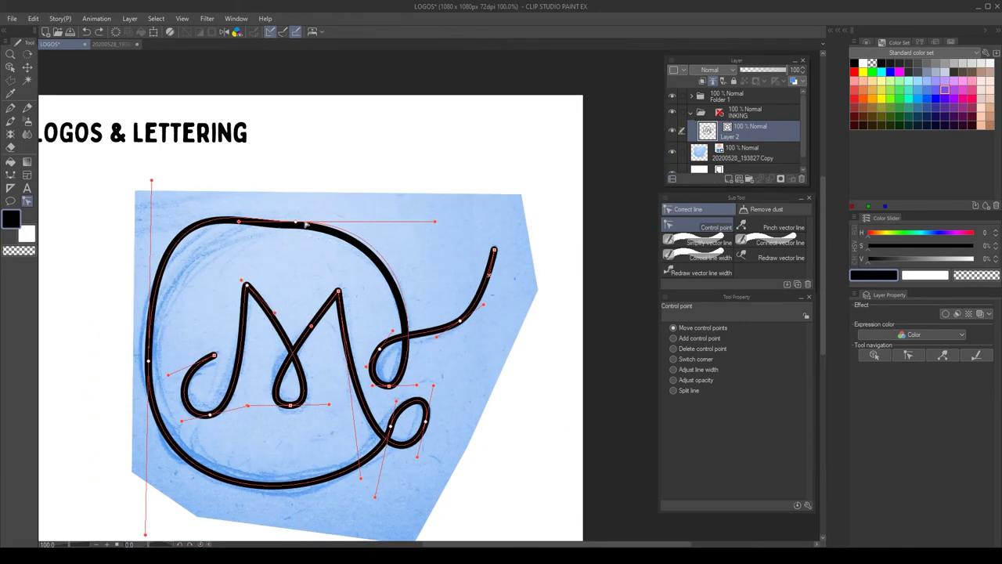
drag(305, 224, 361, 353)
key(ctrl+z)
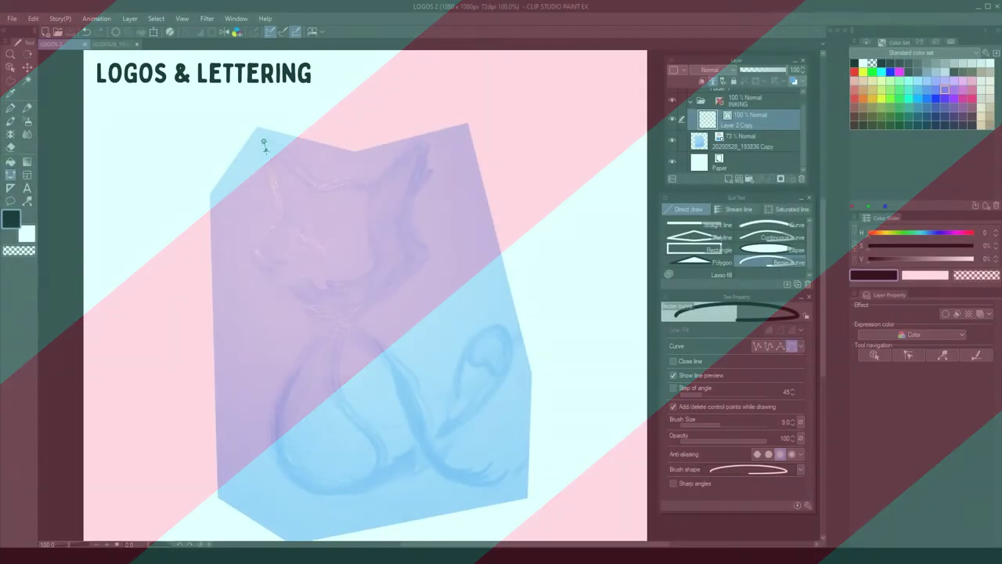
Step: In the LOGOS 2 document, trace the cat's left ear, cheek and body line down to the foot with a Bezier curve
drag(267, 151, 260, 159)
drag(277, 214, 270, 229)
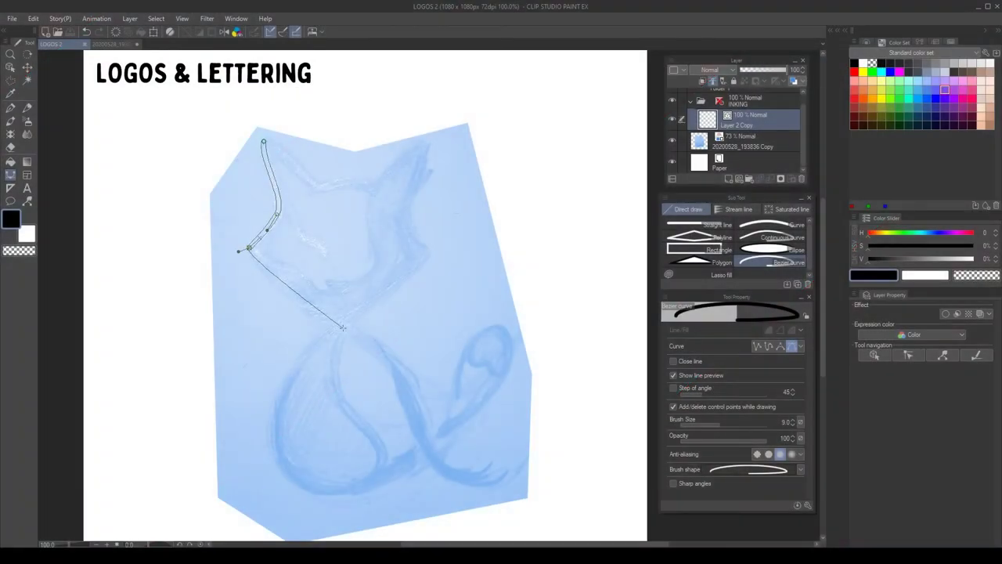
drag(427, 395, 410, 414)
drag(497, 481, 529, 478)
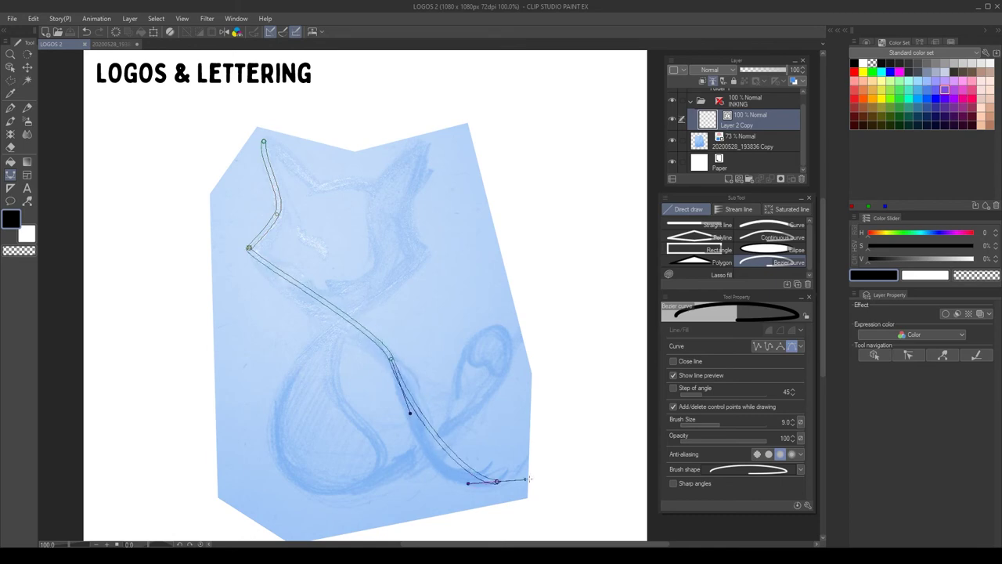
Step: Adjust the body line's middle control point and the cheek handles to smooth the curve, and finish the line
mouse_move(391, 358)
mouse_down()
mouse_move(403, 381)
mouse_move(384, 356)
mouse_up()
drag(373, 324, 352, 325)
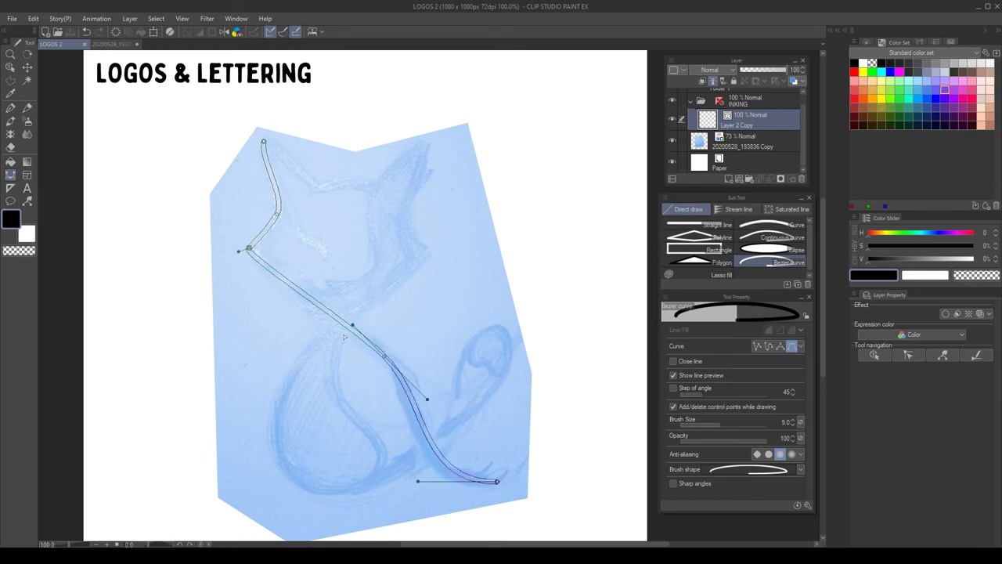
drag(238, 251, 217, 252)
key(Return)
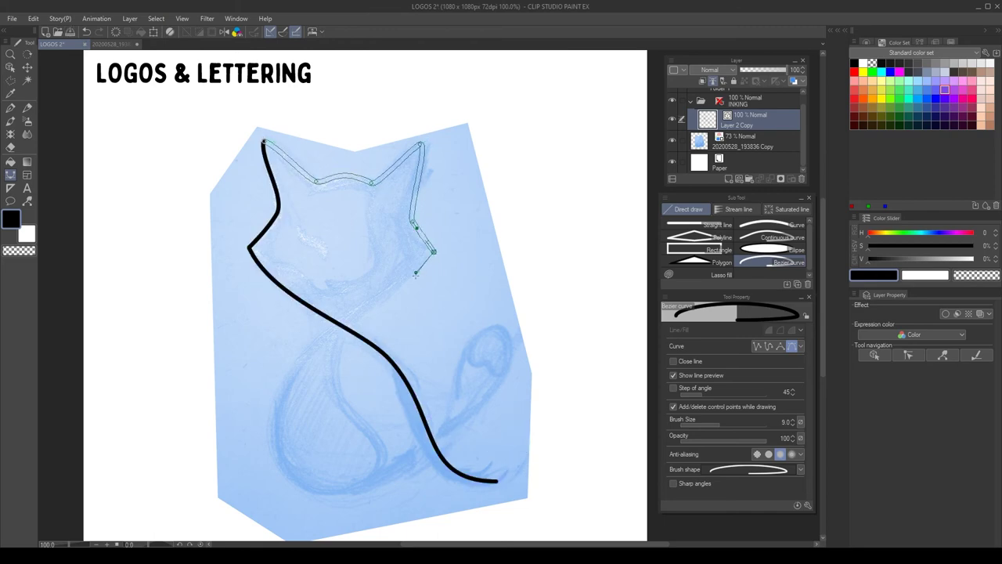
Step: Trace the cat's head top, right ear, cheek, rounded back and curled tail as a second Bezier curve
drag(273, 429, 275, 504)
drag(421, 453, 504, 374)
scroll(505, 374, down, 1)
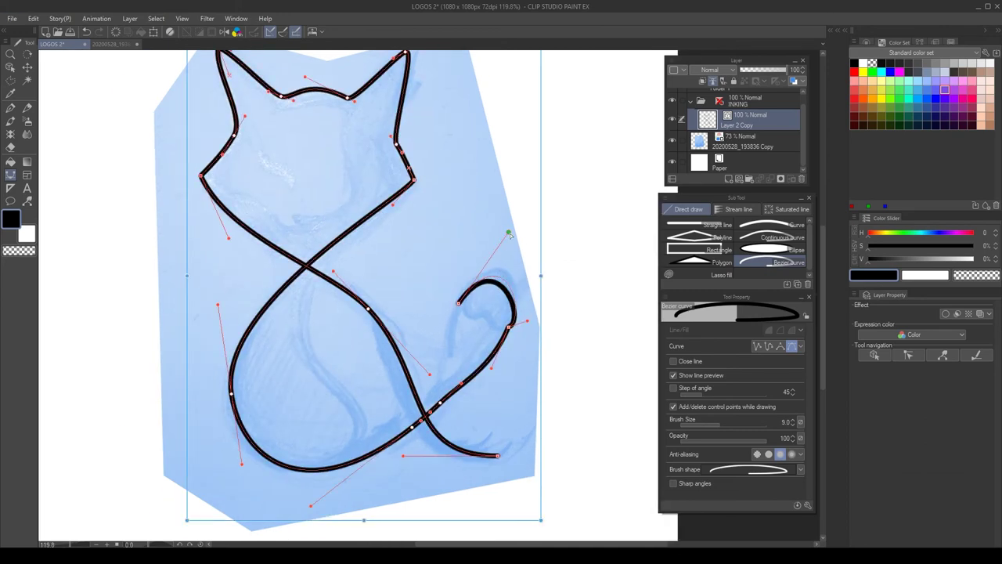
Step: Reshape the cat's tail by moving its bend point and deleting excess control points with the Control point tool
drag(510, 325, 512, 339)
key(k)
key(y)
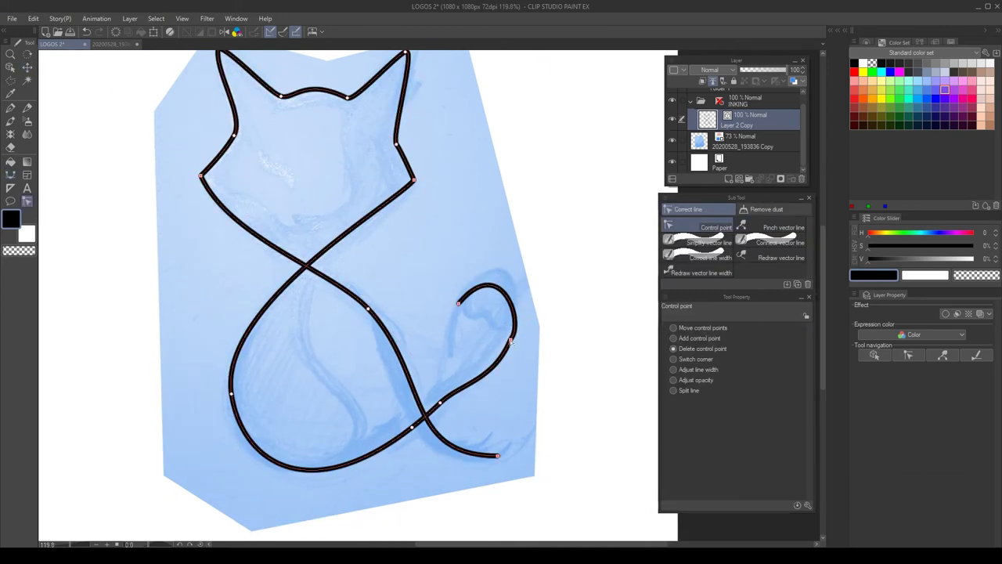
alt+click(512, 339)
alt+click(443, 401)
drag(459, 304, 501, 335)
Step: Break the tail line where it crosses the body line and pull the lower end back to leave a gap
click(433, 403)
key(o)
drag(433, 404, 416, 420)
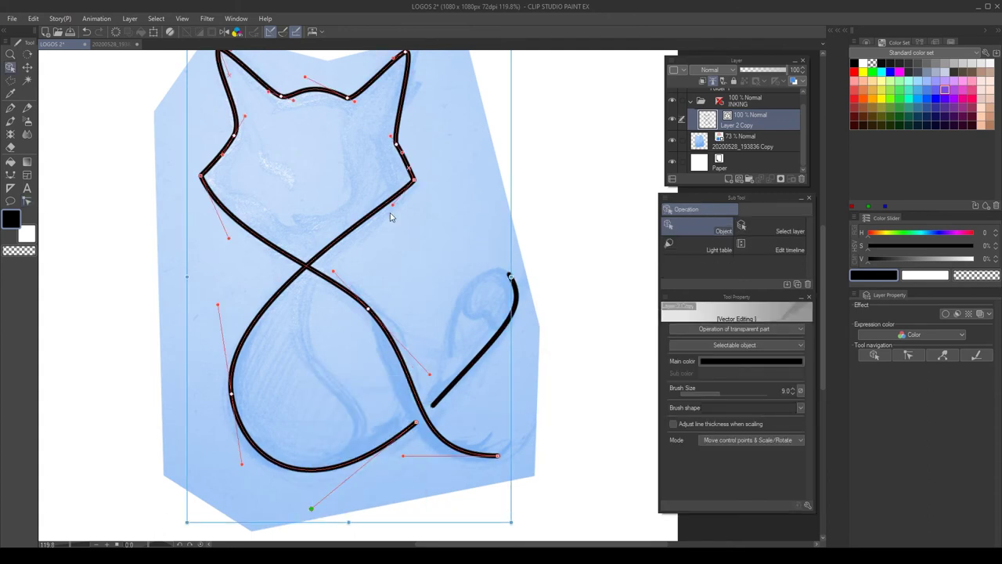
Step: Draw the hooked tail tip with a Bezier curve and join it to the tail with Connect vector line
scroll(452, 205, up, 1)
key(u)
scroll(559, 308, up, 1)
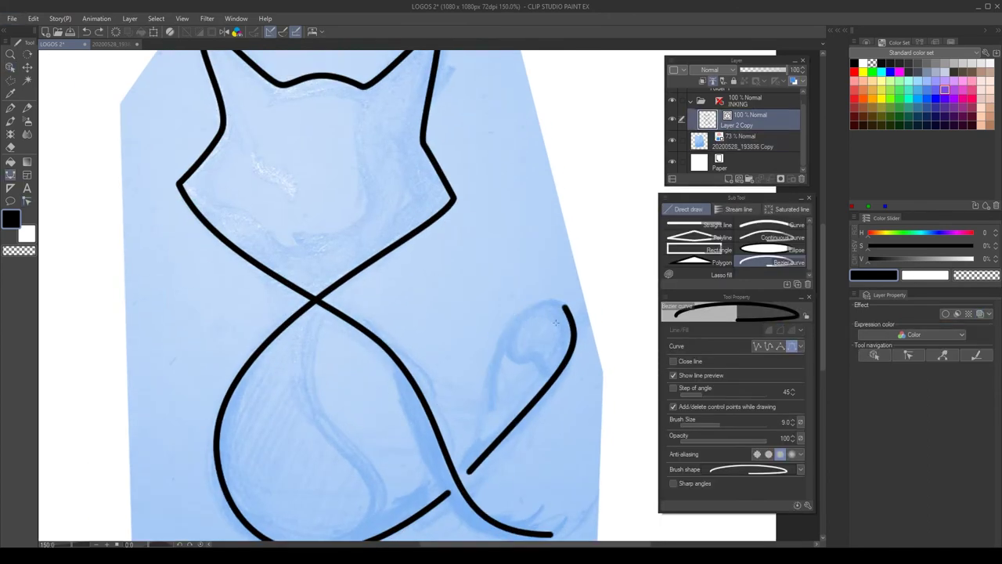
drag(493, 366, 479, 441)
key(Return)
key(y)
drag(581, 311, 548, 307)
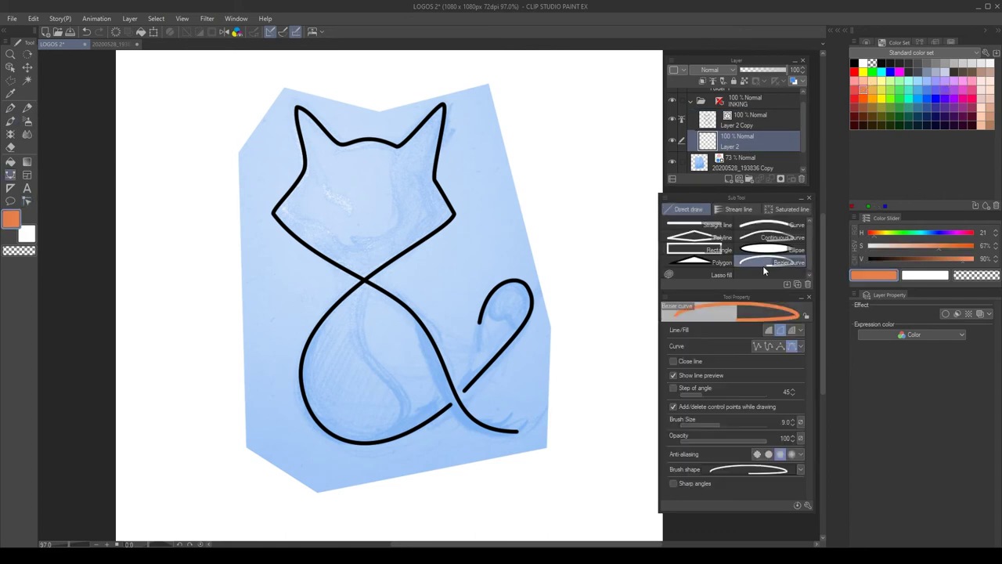
Step: On Layer 2, fill the cat's face side, tail tip and body with orange Bezier shapes, erasing the overflow around the tail
click(443, 104)
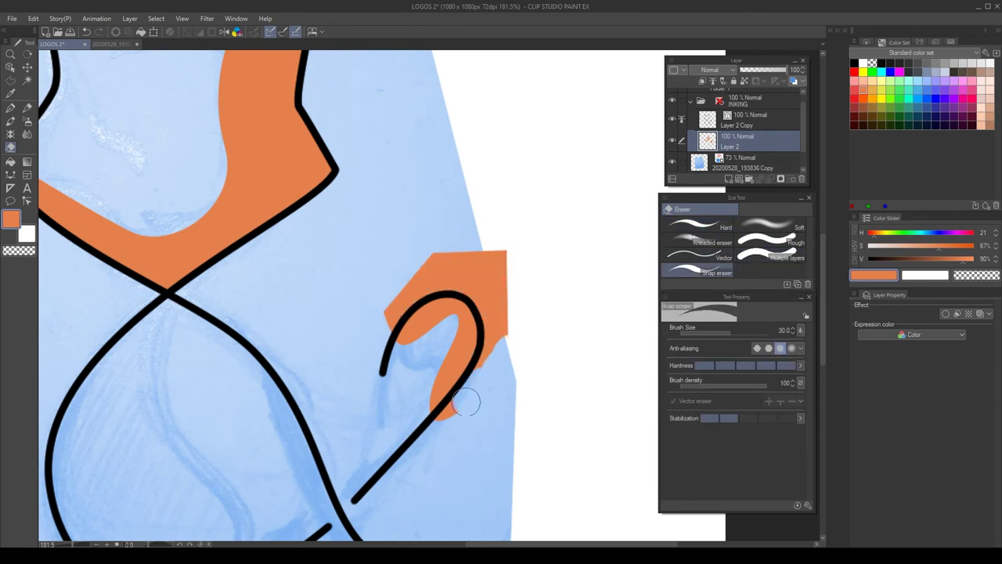
drag(463, 402, 373, 321)
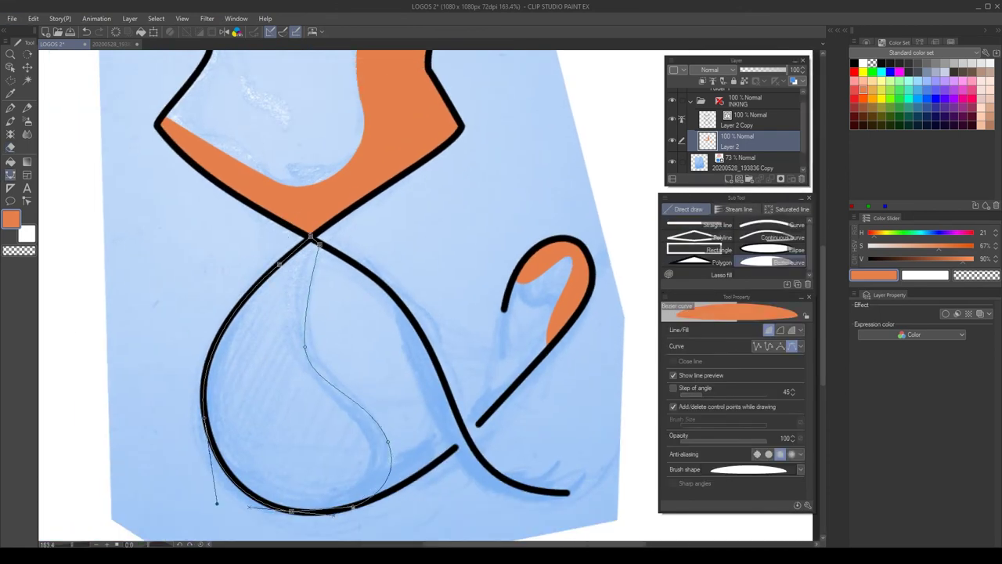
click(319, 245)
Step: Split the body line at the neck crossing on Layer 2 Copy, delete the short segment and erase the orange fill in the gap
click(747, 119)
key(y)
click(675, 389)
click(328, 246)
key(o)
key(Delete)
click(319, 256)
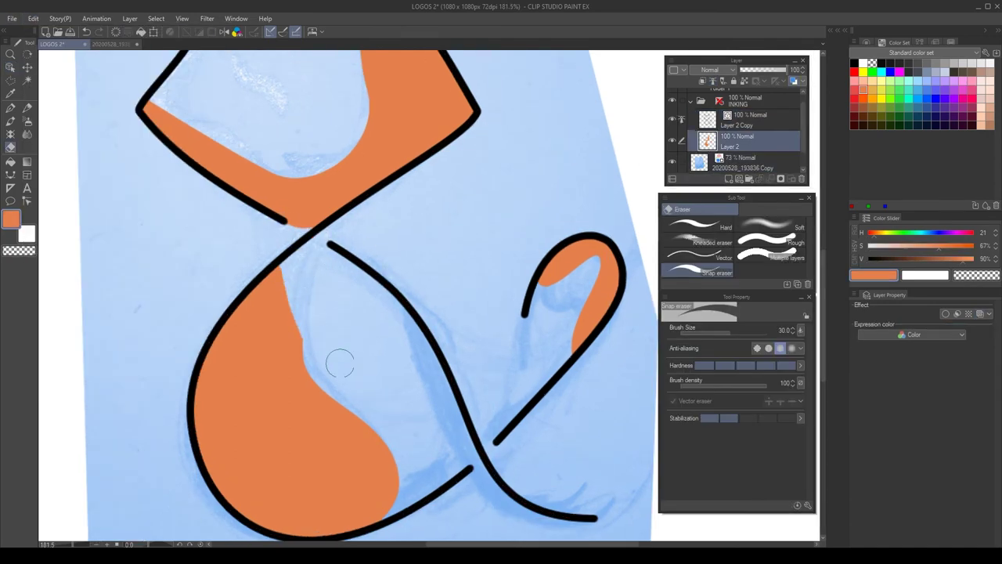
Step: Erase the excess orange at the upper edge of the cat's body fill beside the neck crossing on Layer 2
click(296, 273)
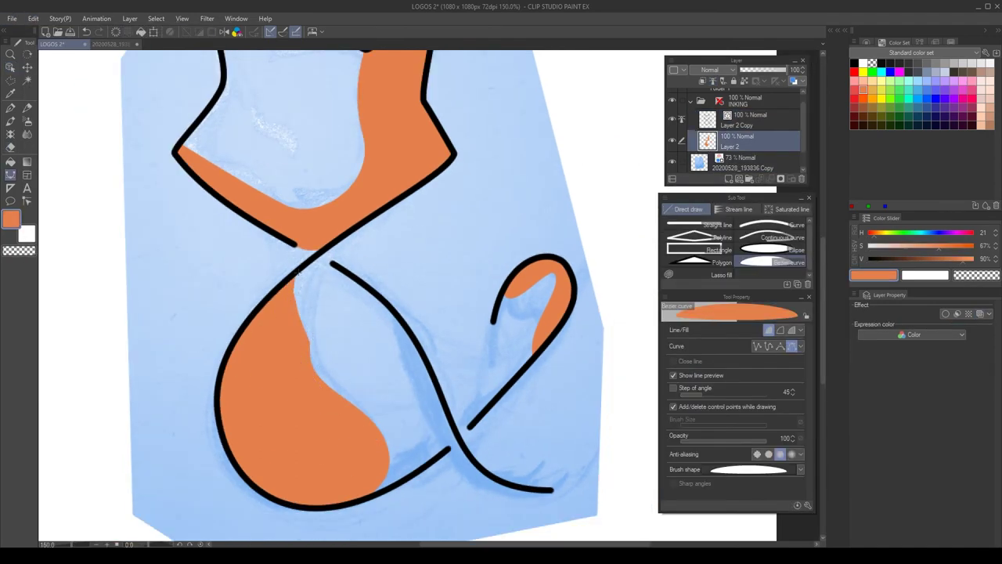
double_click(412, 470)
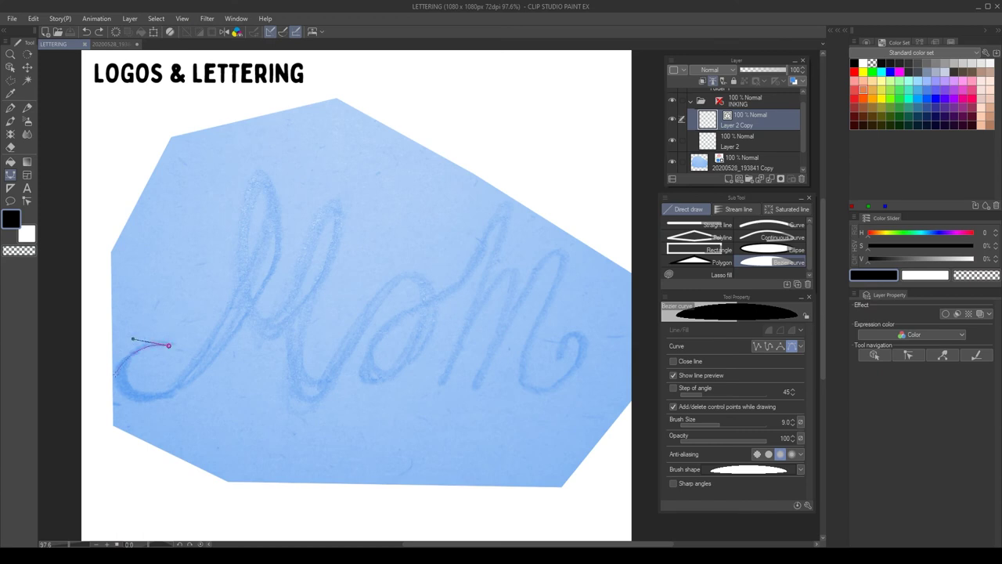
Step: Trace the capital M of the 'Mom' sketch with a size 9.0 Bezier curve, starting from the lower-left swash
drag(261, 169, 193, 93)
drag(264, 335, 298, 339)
drag(194, 93, 233, 179)
drag(360, 146, 311, 255)
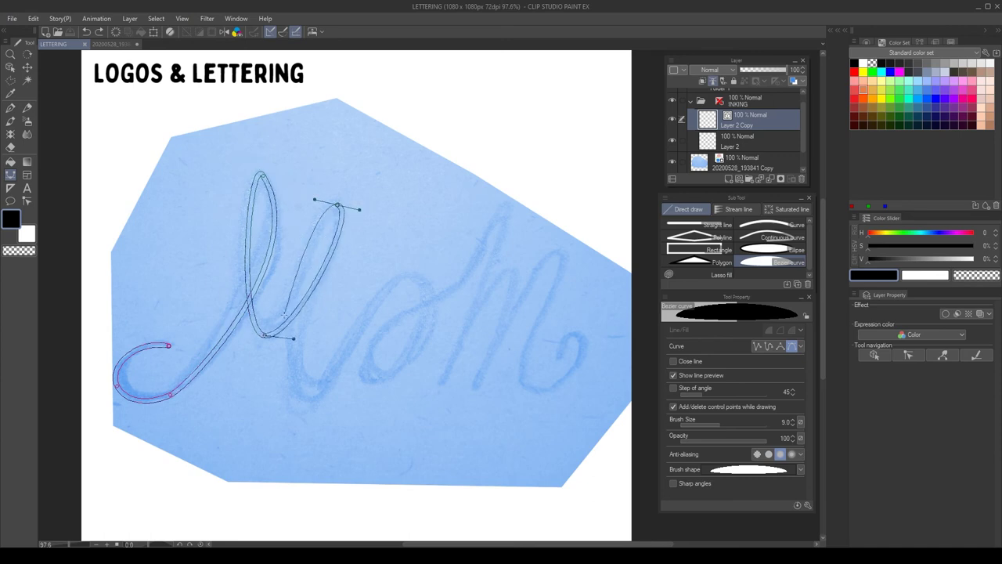
drag(302, 399, 339, 427)
Step: Continue the same Bezier curve through the 'om' letters to the final curl and complete the stroke
drag(408, 271, 474, 277)
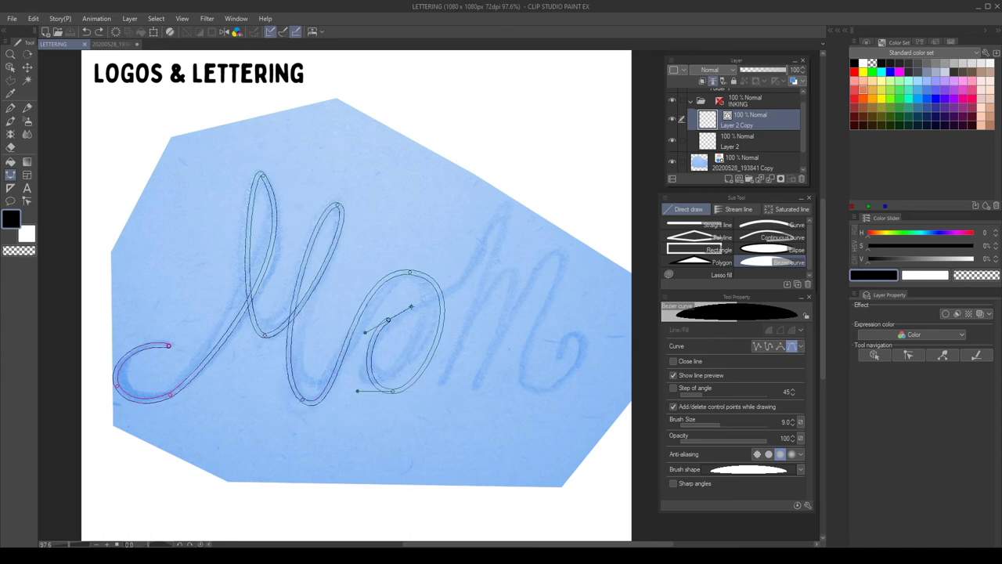
drag(501, 166, 514, 114)
drag(443, 381, 407, 413)
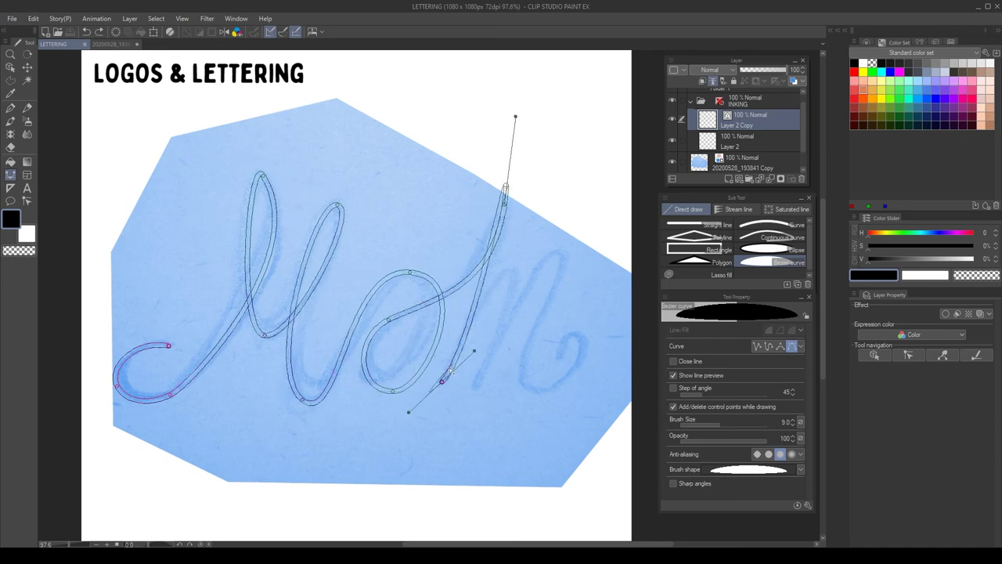
drag(514, 270, 529, 283)
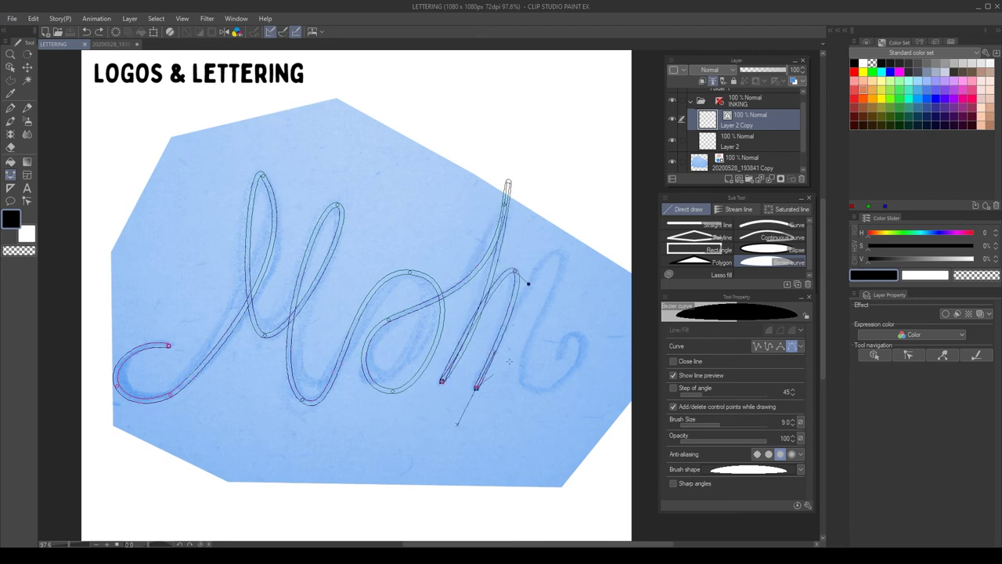
key(Return)
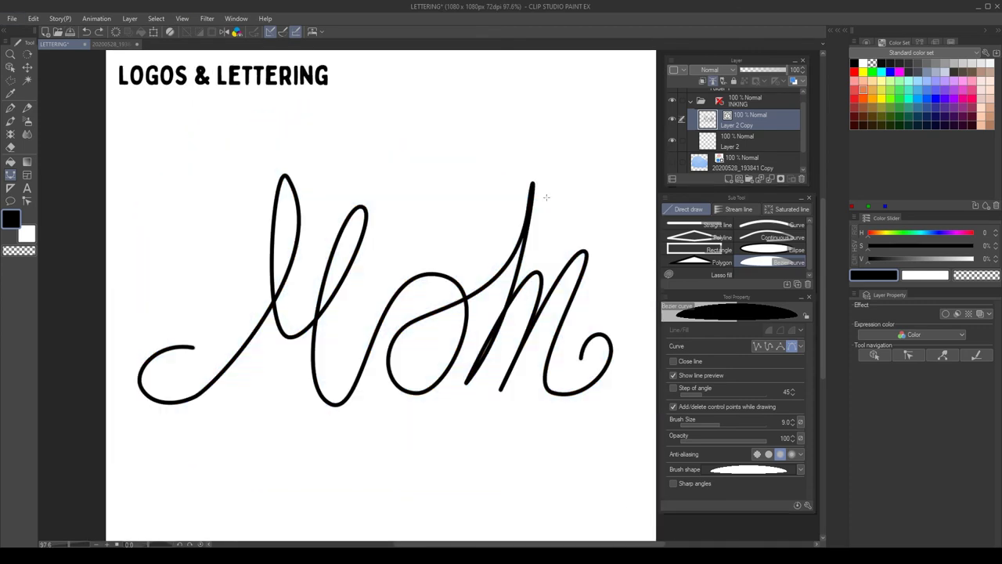
Step: Reshape the tall first stem of the small m by lowering its peak and adjusting its control handles
key(o)
drag(523, 241, 517, 236)
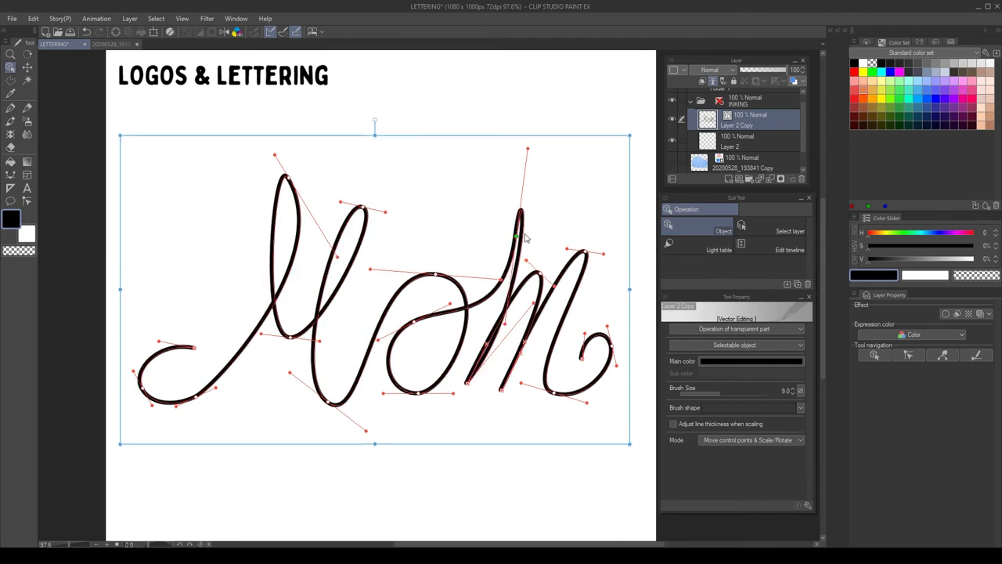
drag(526, 150, 529, 150)
drag(530, 148, 540, 170)
click(462, 384)
Step: Refine the capital M by moving its first peak and adjusting the handles of the loop and the lower-left swash
click(287, 183)
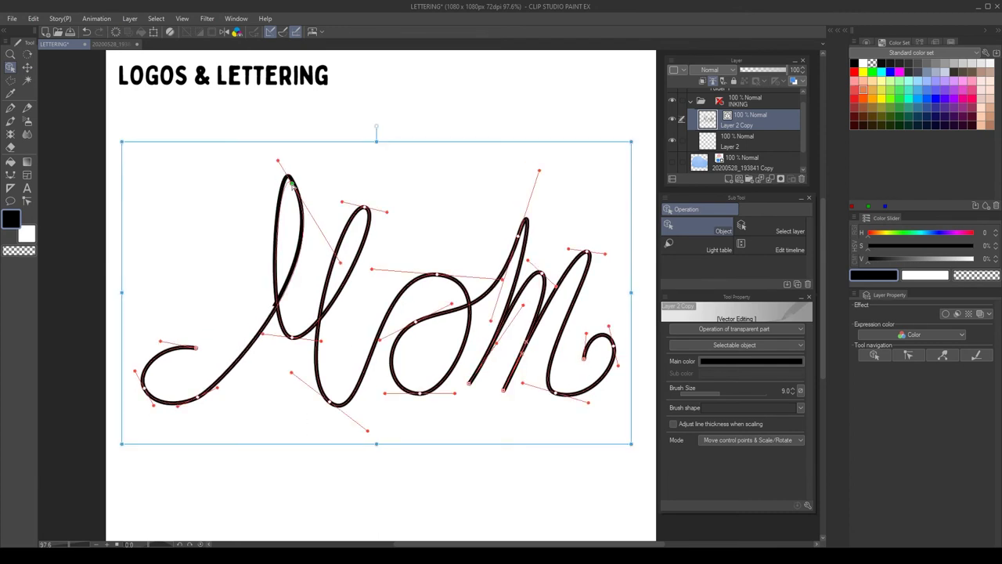
mouse_move(288, 178)
mouse_down()
mouse_move(279, 163)
mouse_move(295, 184)
mouse_up()
drag(345, 254, 337, 243)
drag(217, 388, 224, 376)
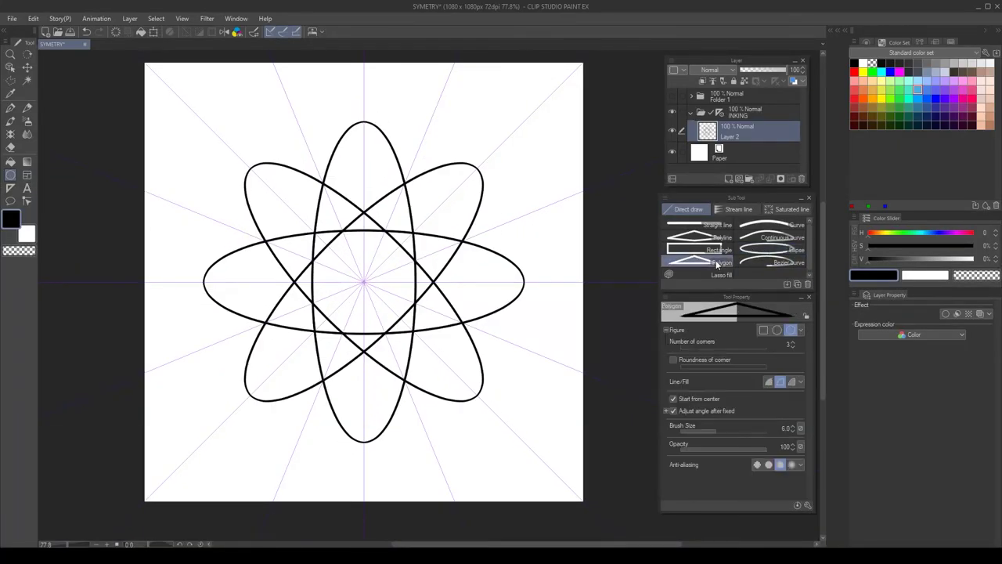
Step: Try adding small three-cornered polygons around the outside of the symmetrical ellipse pattern
drag(458, 123, 471, 116)
key(ctrl+z)
drag(382, 111, 388, 101)
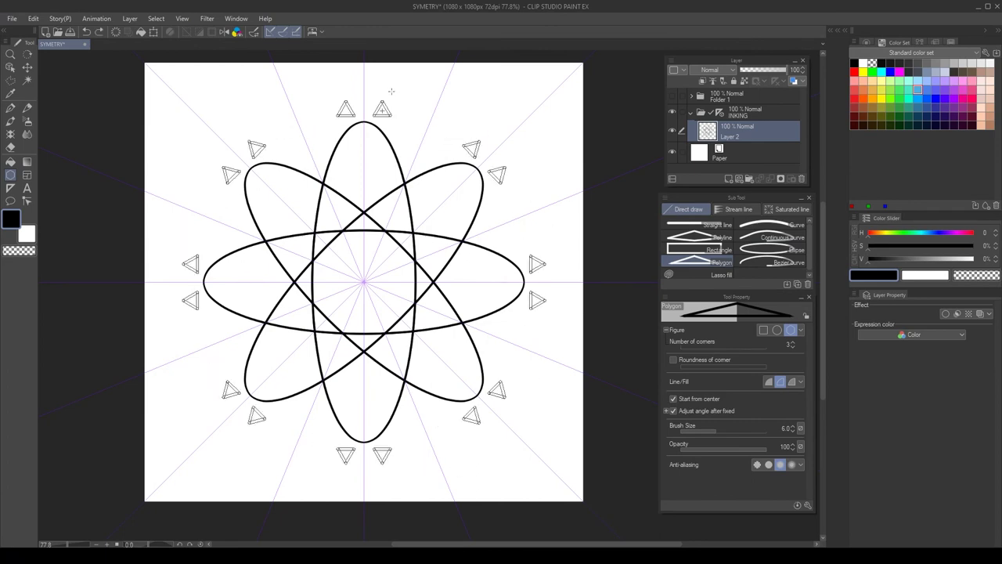
click(391, 91)
drag(313, 126, 313, 120)
click(313, 108)
key(ctrl+z)
key(ctrl+z)
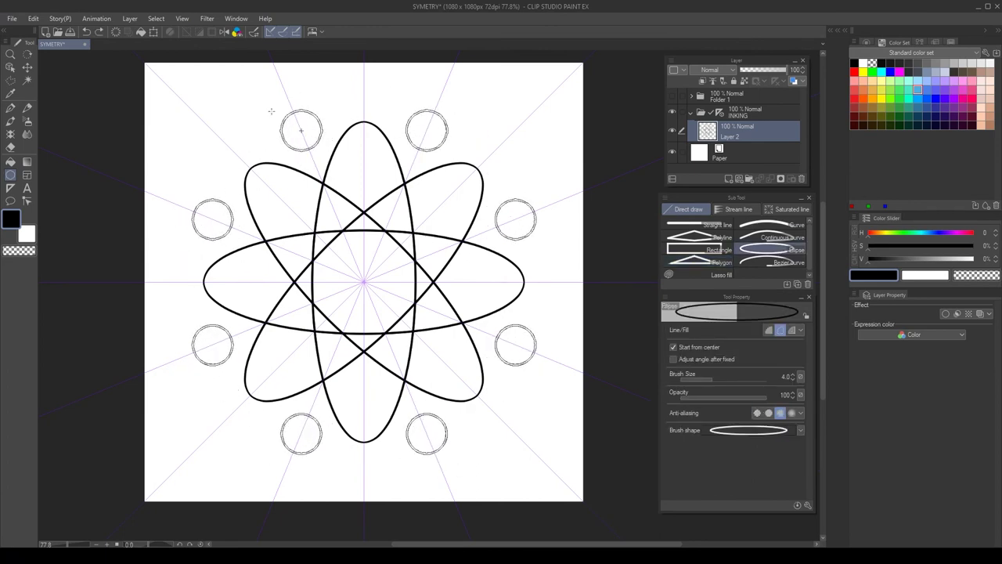
Step: Draw circles from their centers around the outside of the ellipse pattern with the symmetry ruler
drag(272, 111, 278, 115)
mouse_move(364, 479)
mouse_down()
mouse_move(373, 516)
mouse_move(364, 478)
mouse_up()
key(ctrl+z)
drag(364, 478, 365, 482)
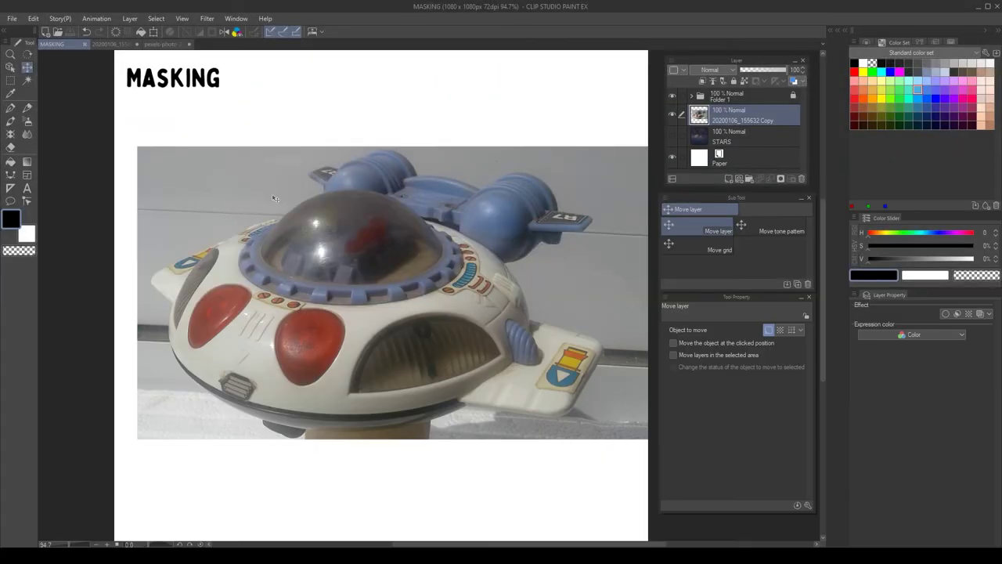
Step: Add a vector layer above the spaceship photo and trace the hull's upper-left rim with a size 1.0 Bezier curve
click(740, 178)
key(u)
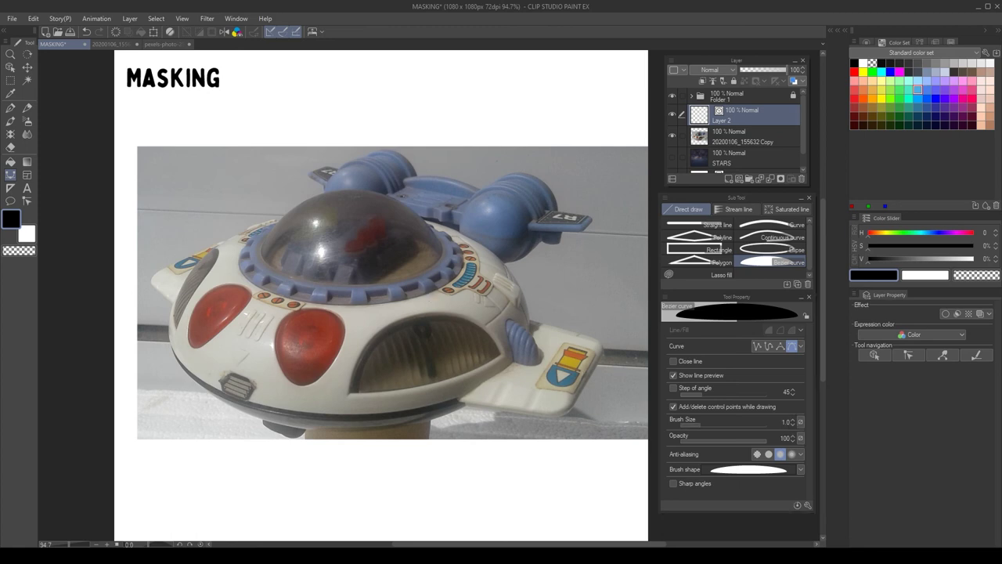
scroll(227, 300, up, 3)
drag(329, 195, 388, 168)
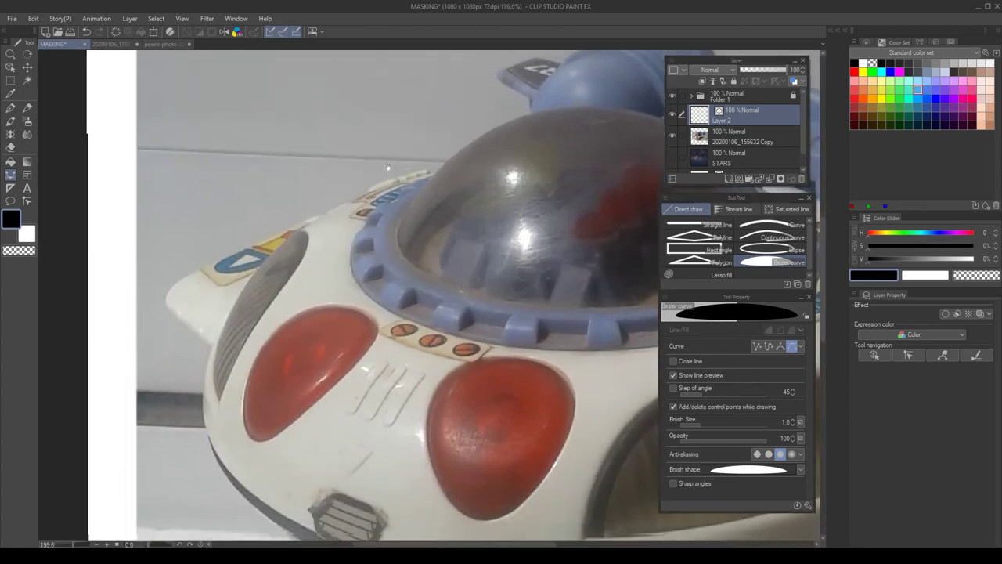
scroll(387, 168, up, 3)
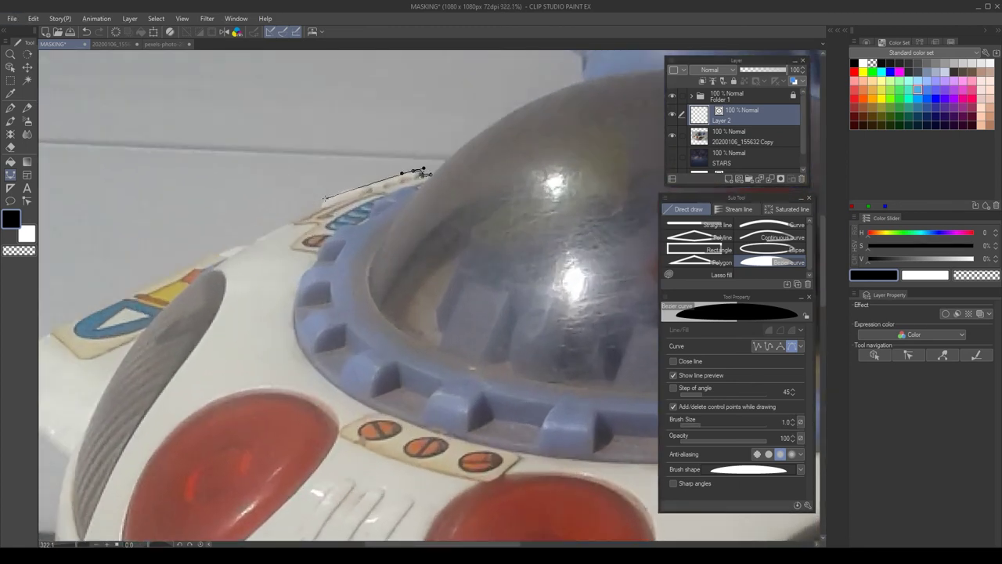
scroll(239, 263, up, 2)
drag(221, 256, 342, 228)
click(342, 228)
drag(276, 247, 483, 161)
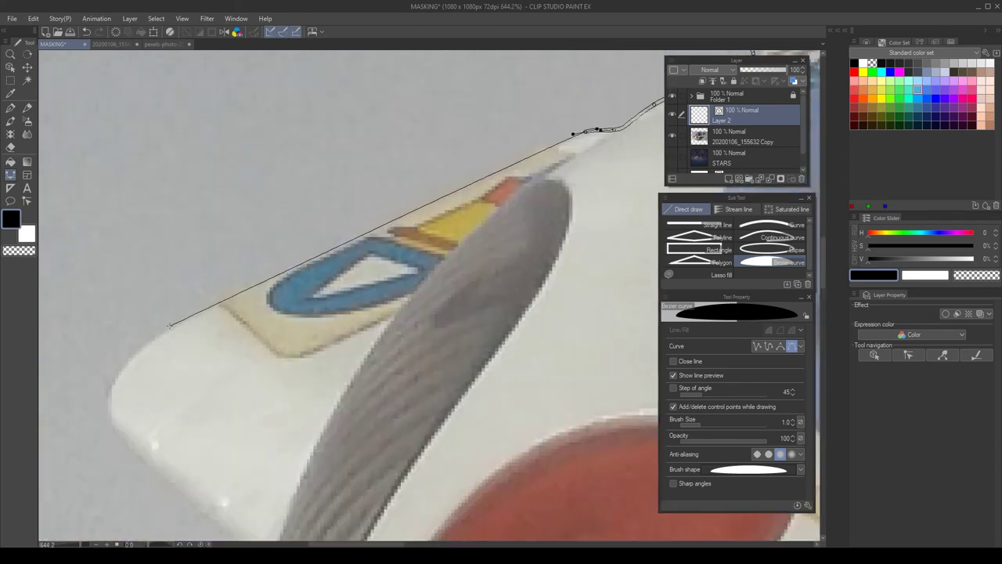
Step: Extend the Bezier outline along the left wing's sticker edge and around its rounded tip to the hull
click(170, 327)
drag(111, 390, 173, 312)
drag(226, 373, 276, 415)
click(321, 448)
drag(321, 448, 289, 138)
scroll(240, 309, down, 2)
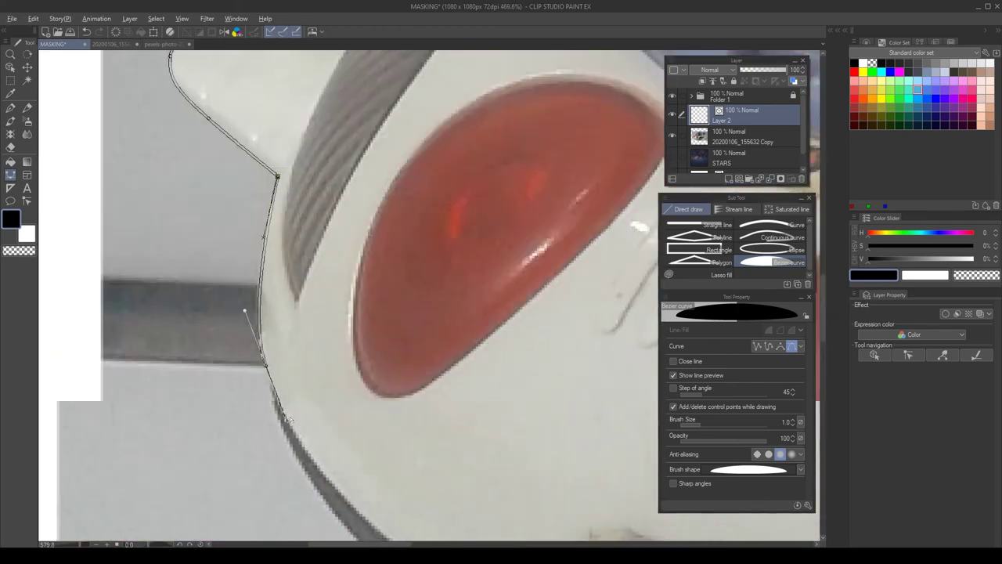
Step: Continue the Bezier outline down the hull's left side and along the dark rim of its underside
drag(243, 310, 258, 384)
drag(219, 271, 196, 211)
drag(368, 479, 263, 322)
drag(202, 269, 174, 246)
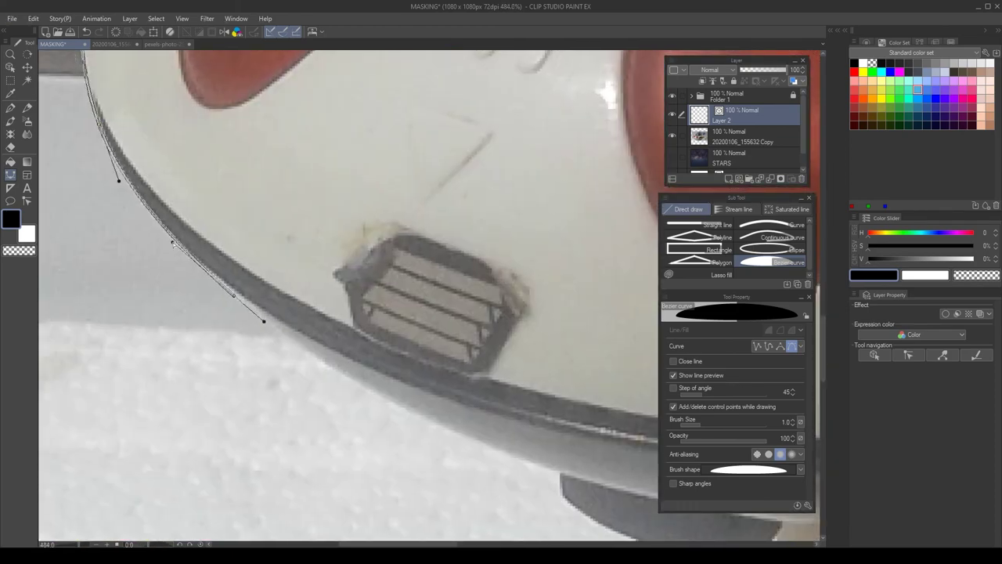
scroll(110, 215, down, 3)
scroll(313, 319, up, 1)
drag(305, 317, 418, 327)
scroll(270, 347, down, 1)
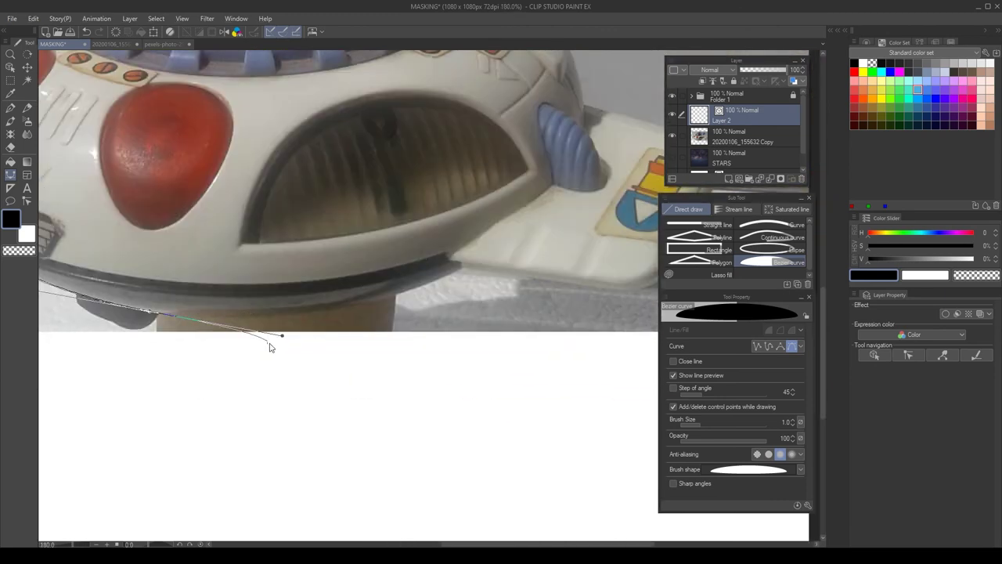
Step: Carry the Bezier outline around the right wing and its rounded corners back to the hull
drag(457, 273, 466, 268)
drag(519, 280, 306, 252)
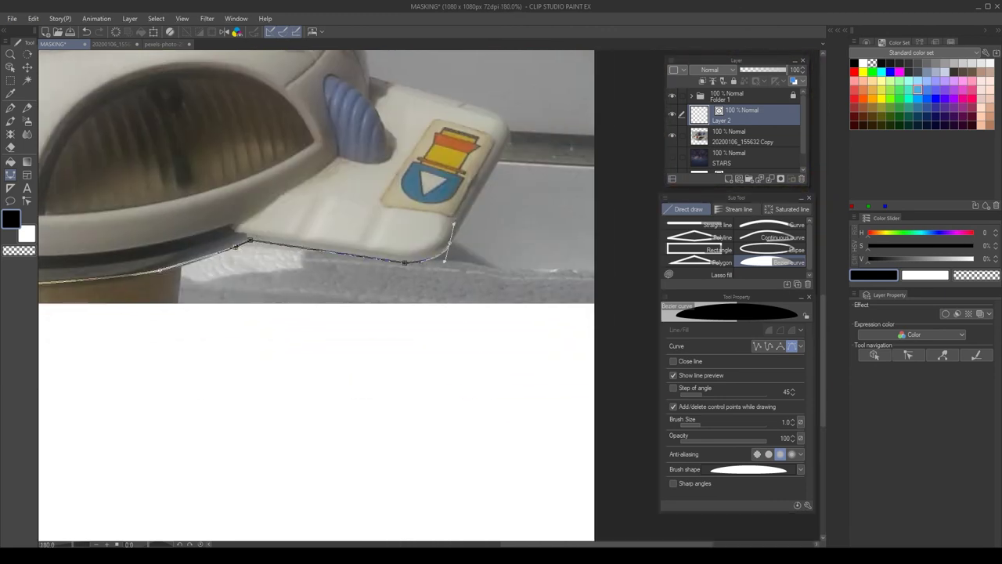
scroll(511, 134, up, 3)
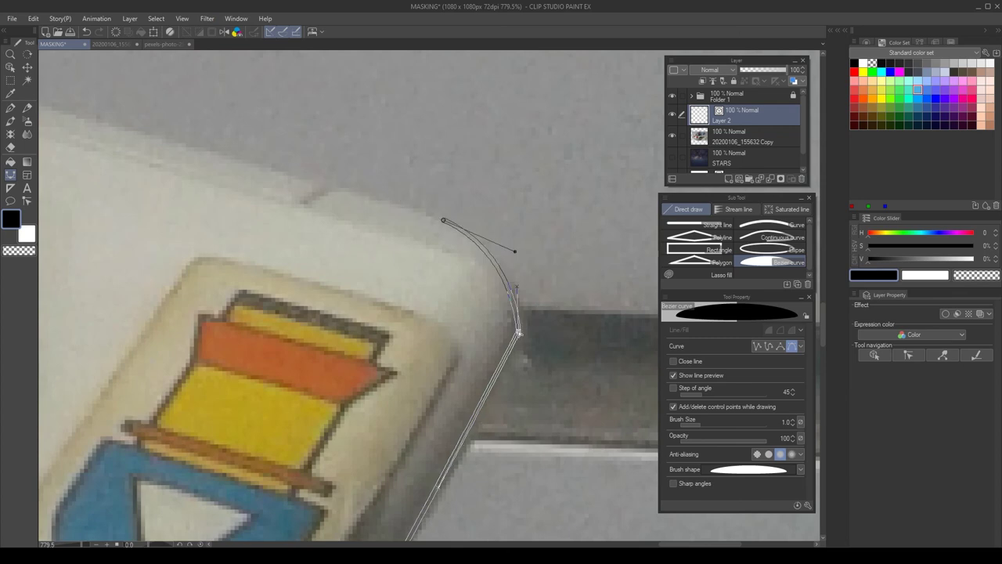
scroll(517, 274, down, 1)
drag(255, 159, 255, 148)
drag(255, 148, 412, 415)
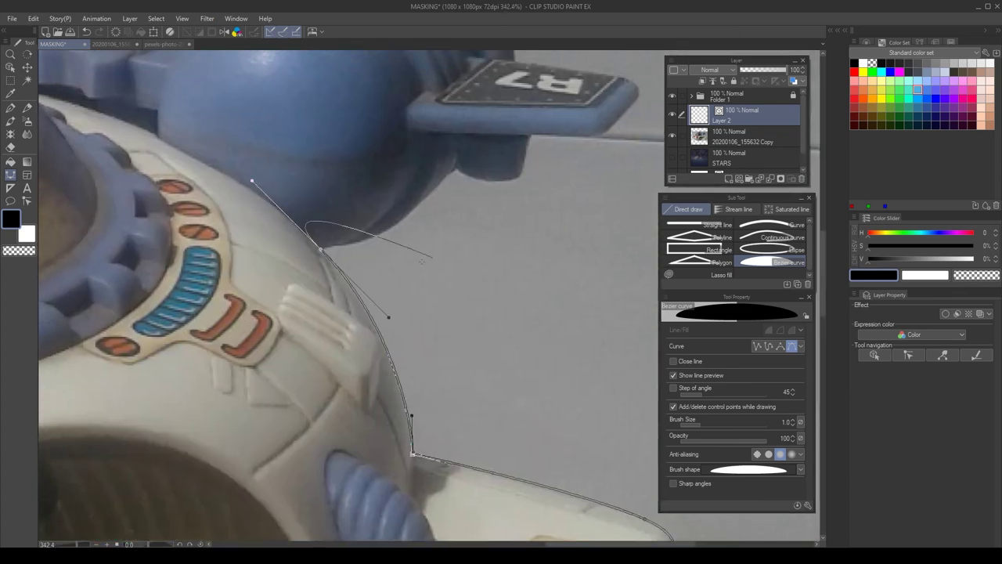
Step: Continue the outline from the hull's right side along the right engine's underside and around the foot below its winglet
drag(252, 180, 278, 216)
scroll(336, 242, up, 3)
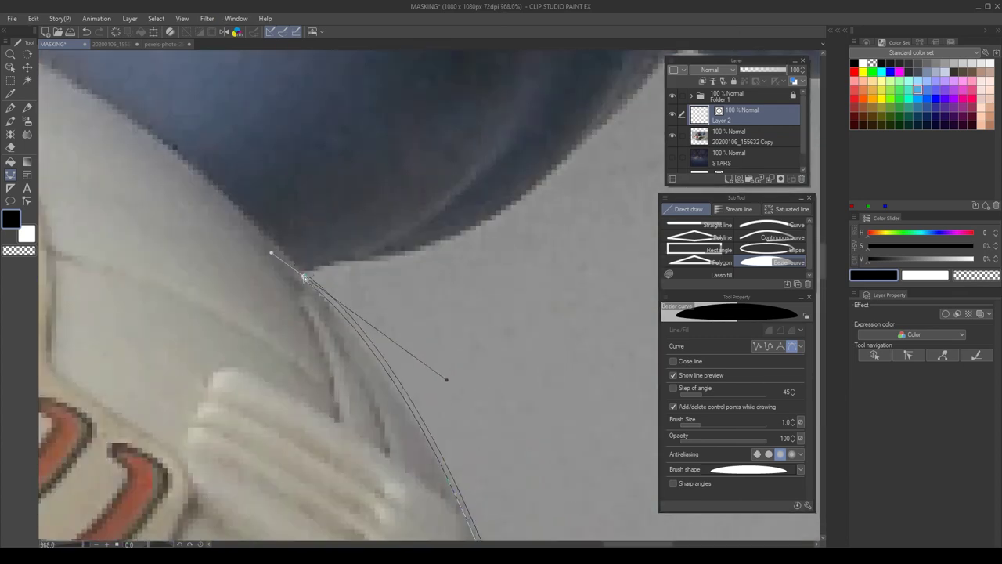
drag(442, 237, 152, 437)
drag(153, 437, 208, 400)
drag(358, 258, 380, 224)
click(475, 295)
drag(546, 271, 255, 376)
drag(281, 269, 316, 351)
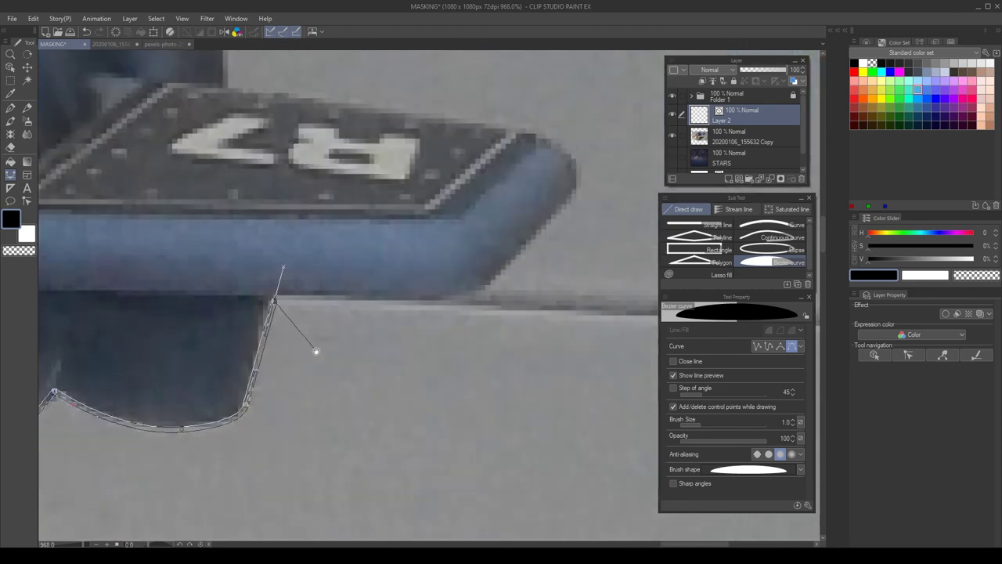
Step: Trace around the right R7 winglet and bring the outline back to the engine
scroll(316, 351, down, 2)
drag(463, 265, 502, 207)
drag(265, 190, 271, 172)
drag(271, 172, 482, 429)
drag(326, 228, 209, 194)
drag(209, 194, 457, 199)
Step: Continue the Bezier outline across the tops of both blue engines and the bridge between them
scroll(467, 362, down, 3)
drag(235, 306, 197, 316)
drag(180, 318, 259, 337)
drag(259, 337, 472, 377)
drag(236, 235, 305, 249)
drag(203, 267, 471, 275)
drag(414, 276, 428, 275)
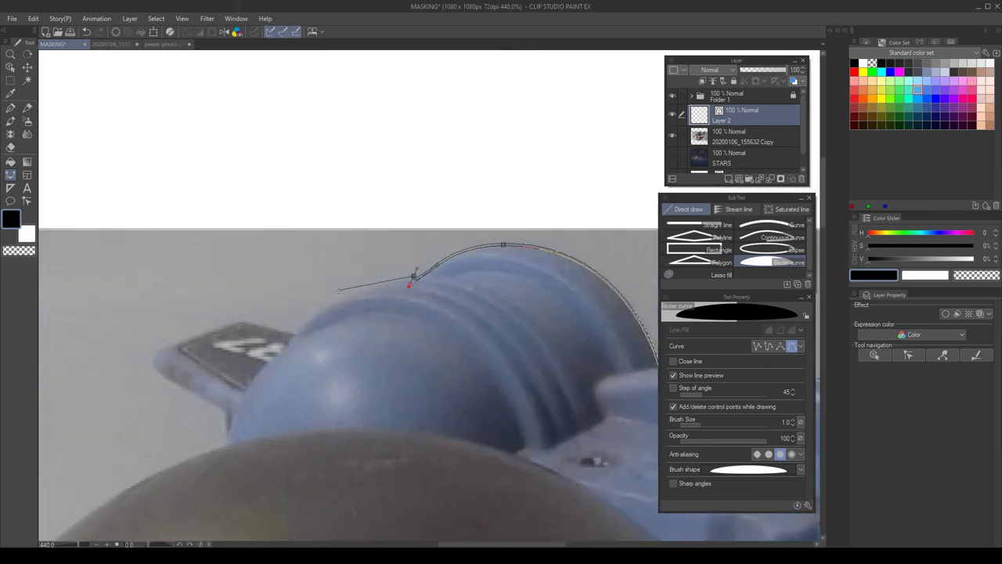
Step: Trace around the left winglet and down to the edge of the transparent dome
scroll(372, 295, up, 4)
drag(179, 332, 408, 271)
drag(293, 311, 274, 320)
drag(294, 355, 311, 365)
click(382, 403)
click(384, 456)
drag(384, 456, 537, 342)
scroll(536, 342, down, 3)
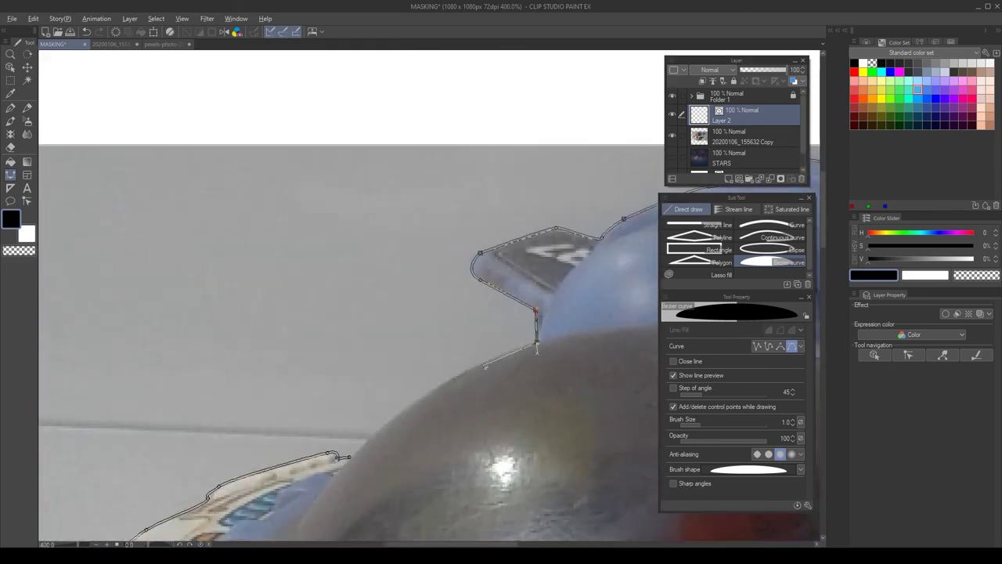
Step: Join the outline back to its starting point by curving the last segment along the dome's left edge
scroll(526, 392, up, 5)
scroll(313, 468, down, 3)
scroll(253, 487, up, 4)
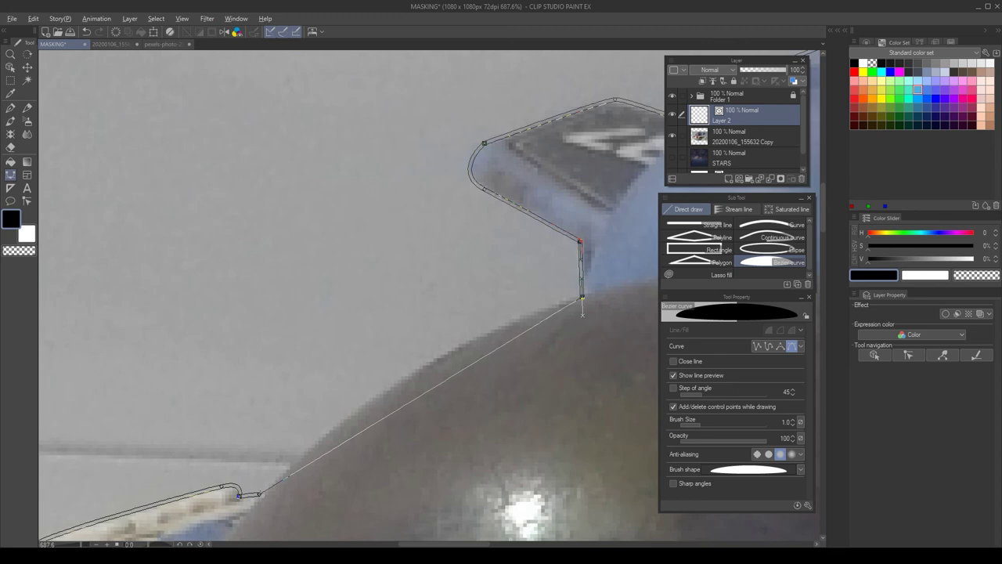
drag(259, 496, 143, 536)
scroll(289, 384, down, 8)
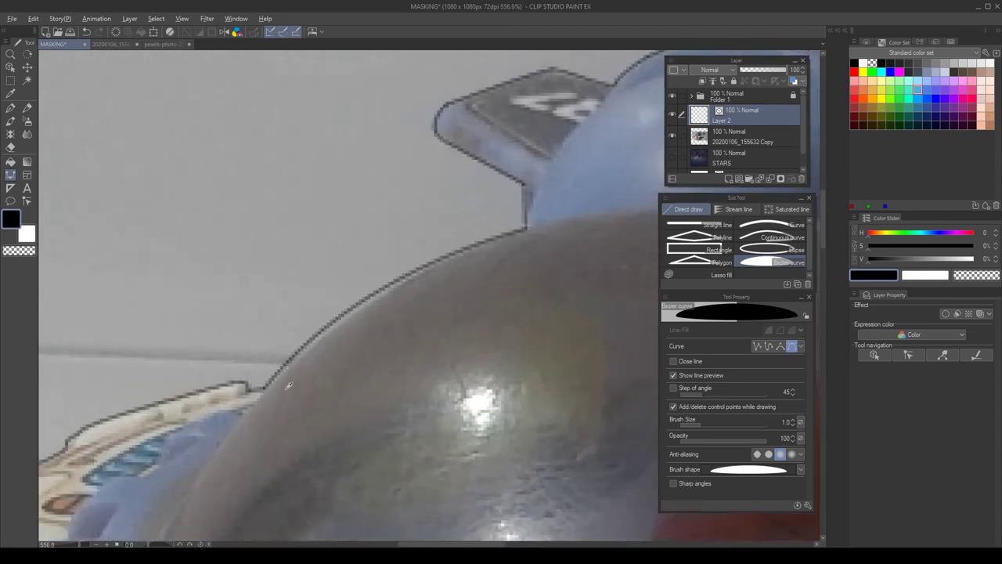
scroll(288, 382, down, 1)
scroll(371, 389, up, 2)
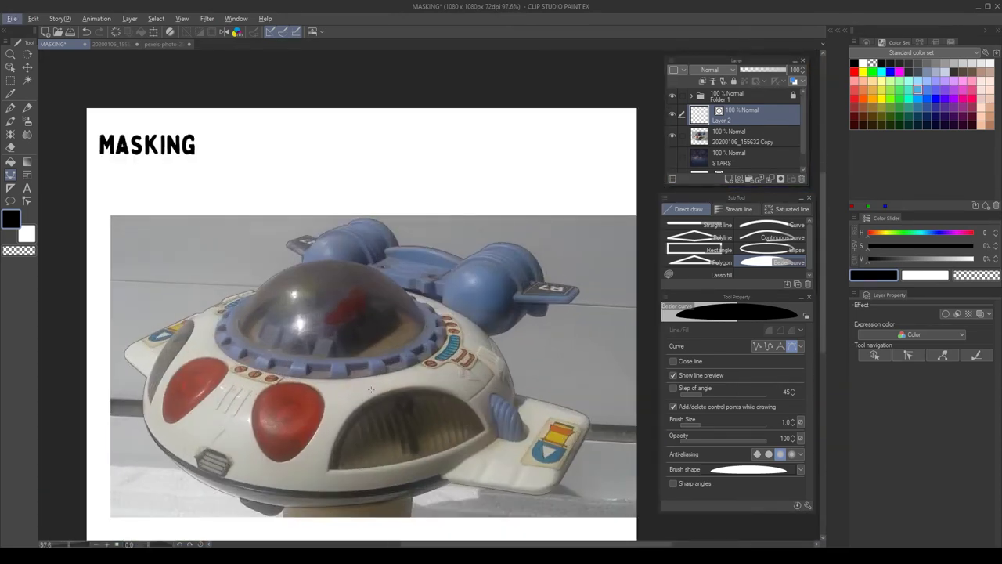
scroll(371, 389, down, 1)
Step: Create a selection layer above the spaceship photo layer with Convert to Selection Layer
click(130, 18)
mouse_move(142, 45)
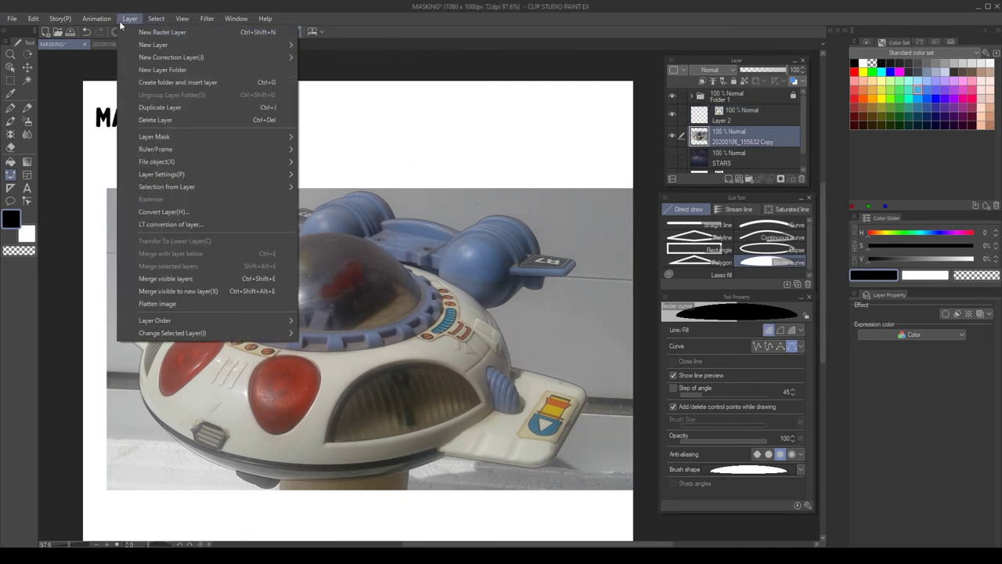
mouse_move(153, 10)
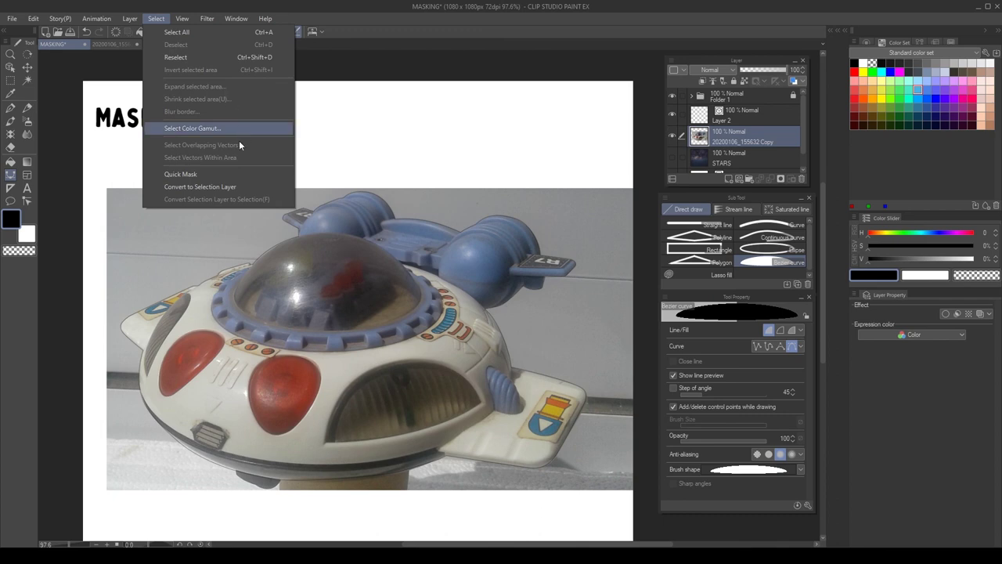
click(236, 188)
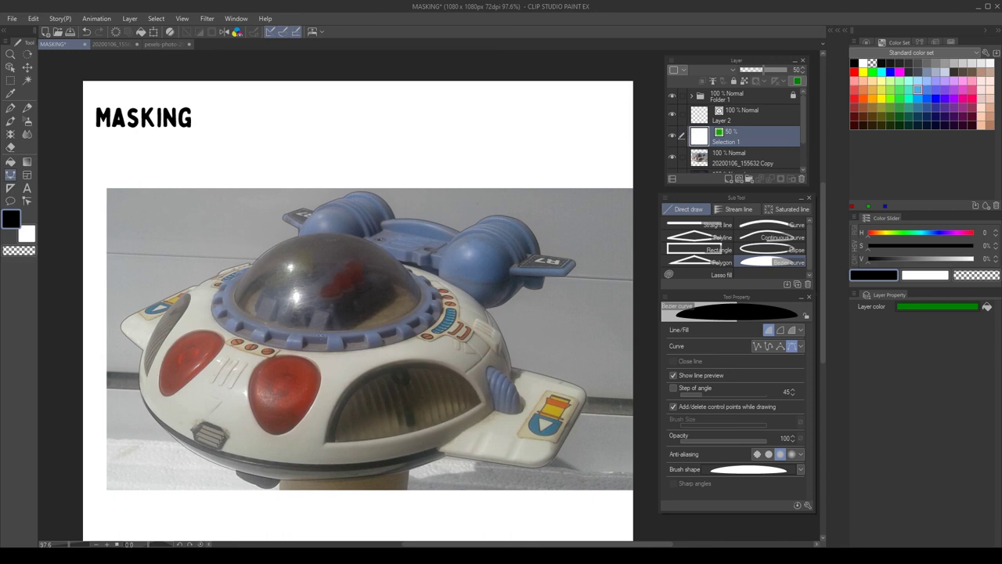
Step: Hide the spaceship photo layer and make the outline's vector layer, Layer 2, active
click(702, 119)
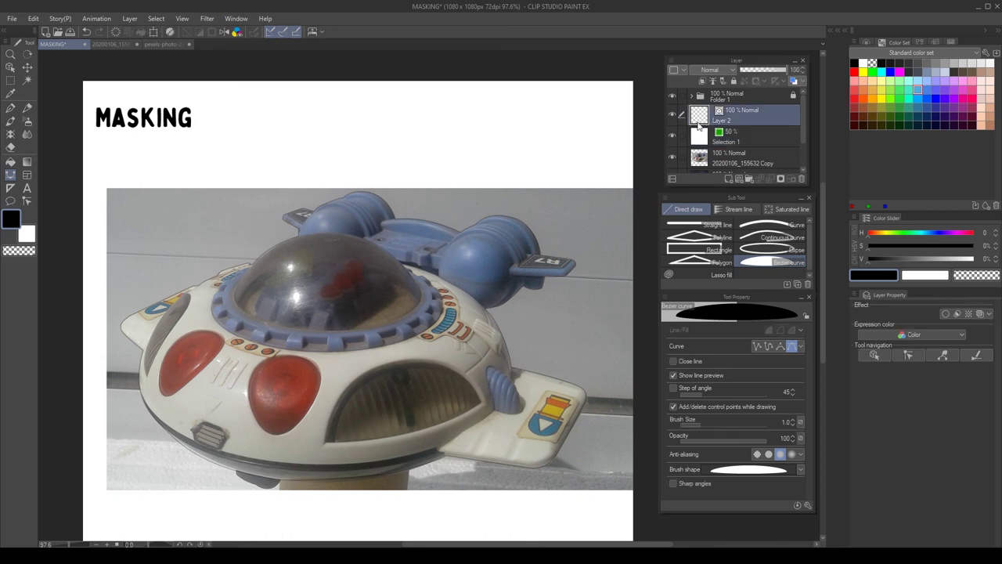
click(671, 157)
click(698, 141)
click(752, 119)
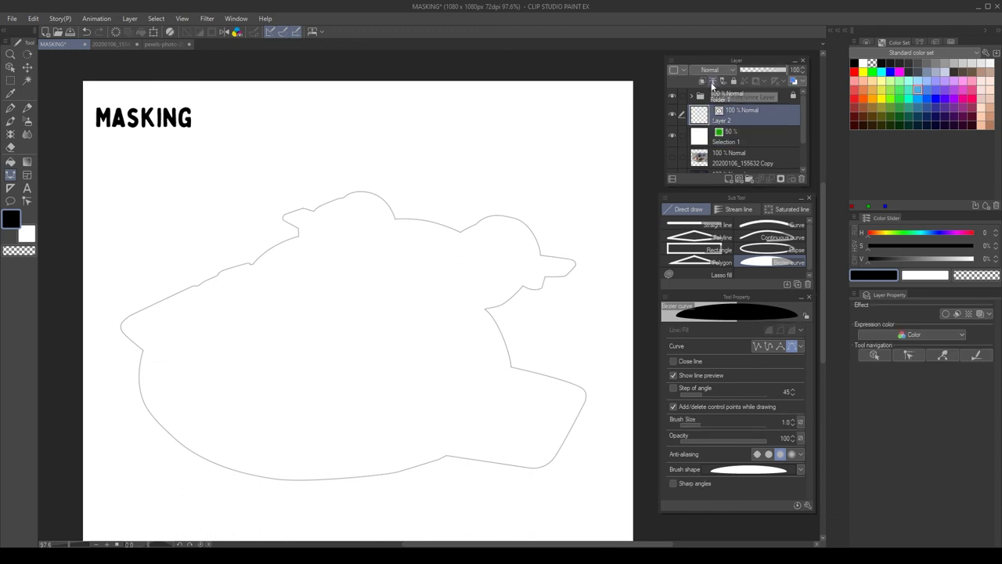
Step: Fill the inside of the spaceship outline on the Selection 1 layer with the Refer other layers fill
key(g)
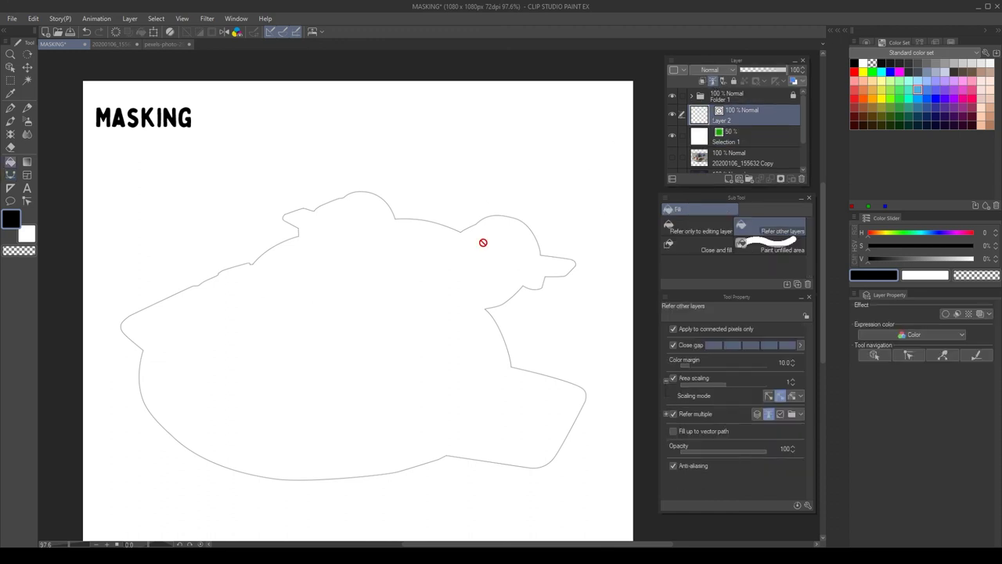
click(720, 133)
click(348, 315)
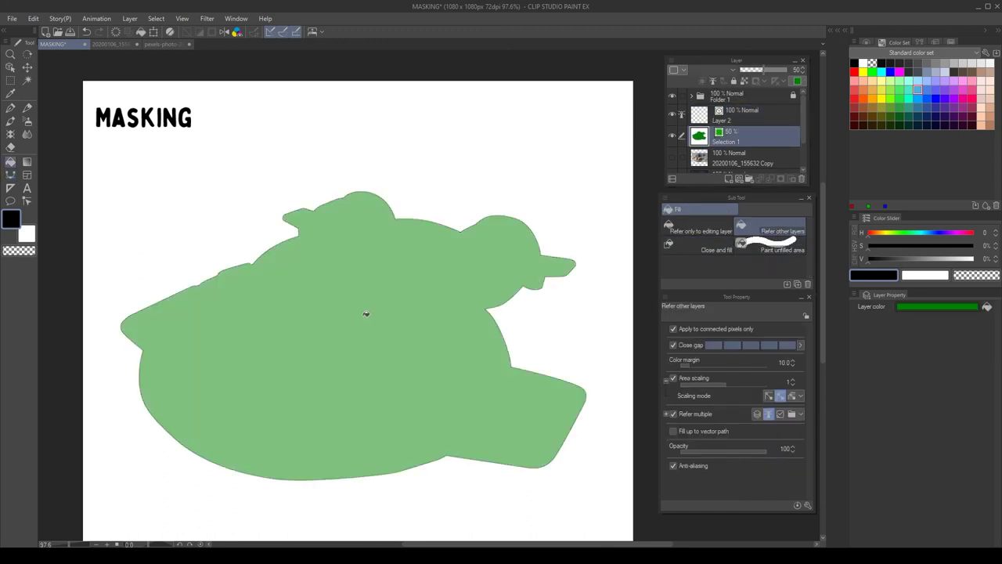
Step: Show the spaceship photo layer, mask it to the Selection 1 area, and hide the outline and selection layers
click(672, 116)
click(672, 158)
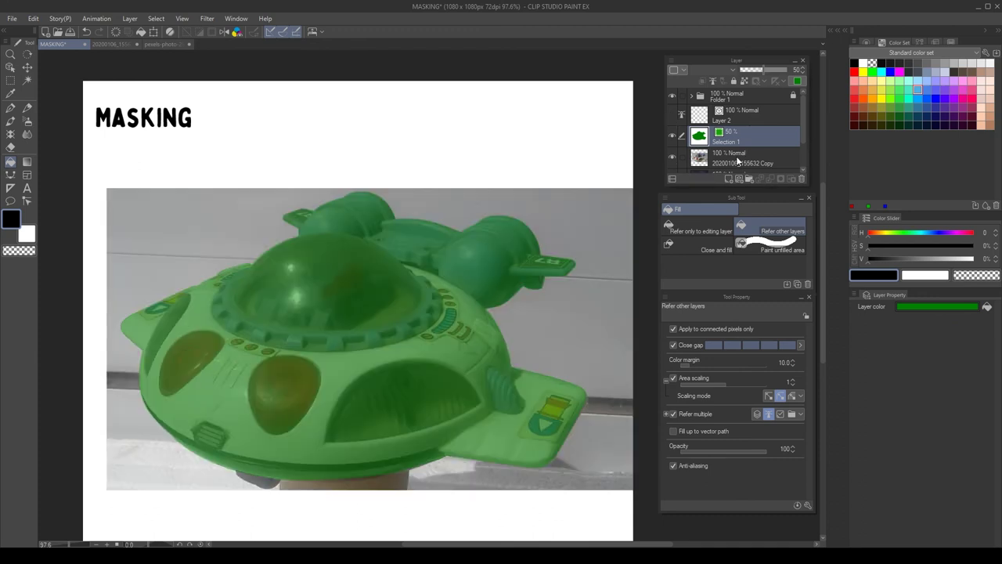
click(740, 161)
ctrl+click(703, 139)
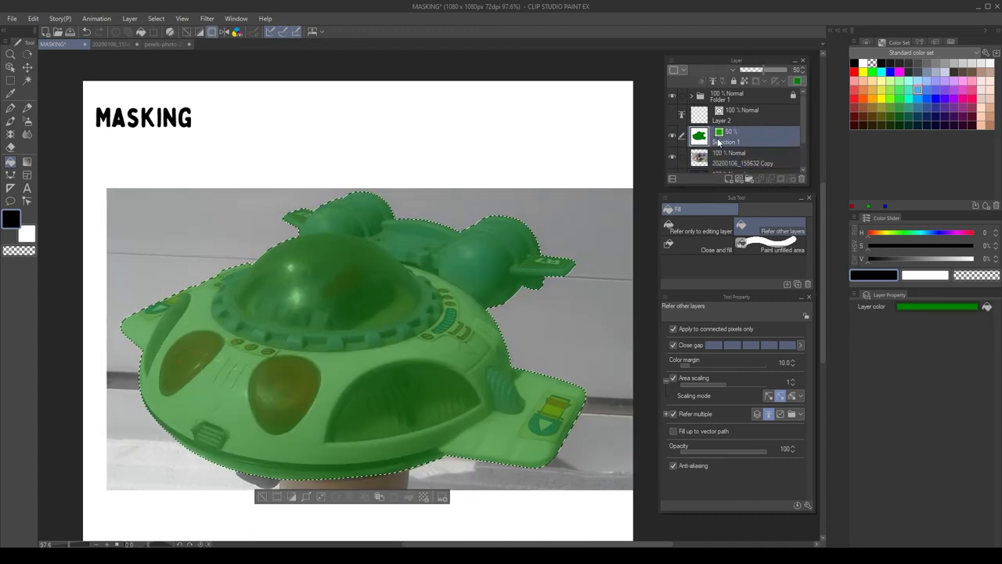
click(780, 179)
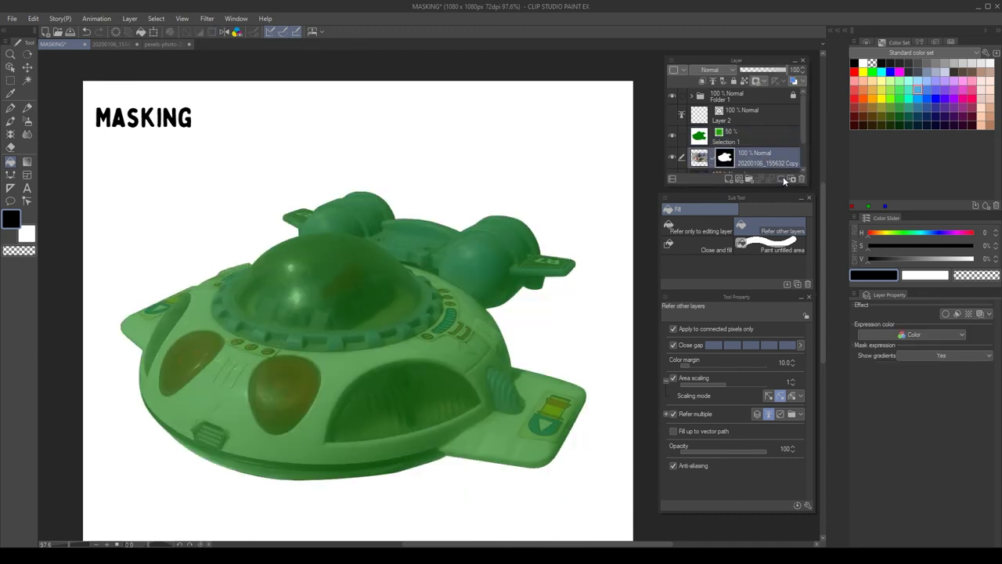
click(672, 136)
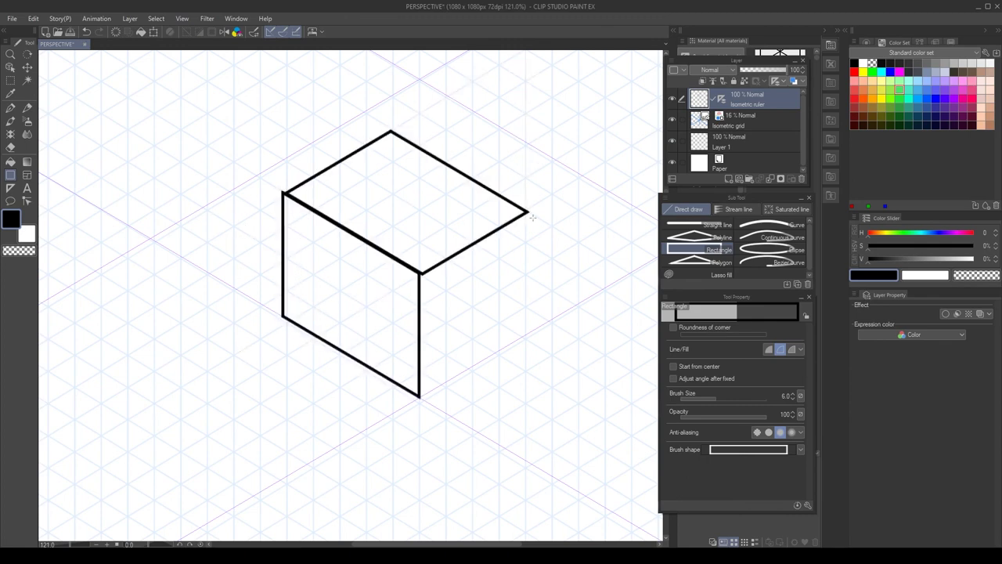
Step: Draw the isometric cube's missing right face as a rectangle, and a separate outlined ellipse from its center, below and left of the cube
mouse_move(528, 212)
mouse_down()
mouse_move(510, 347)
mouse_move(420, 397)
mouse_up()
scroll(266, 396, down, 1)
drag(266, 396, 331, 237)
click(771, 249)
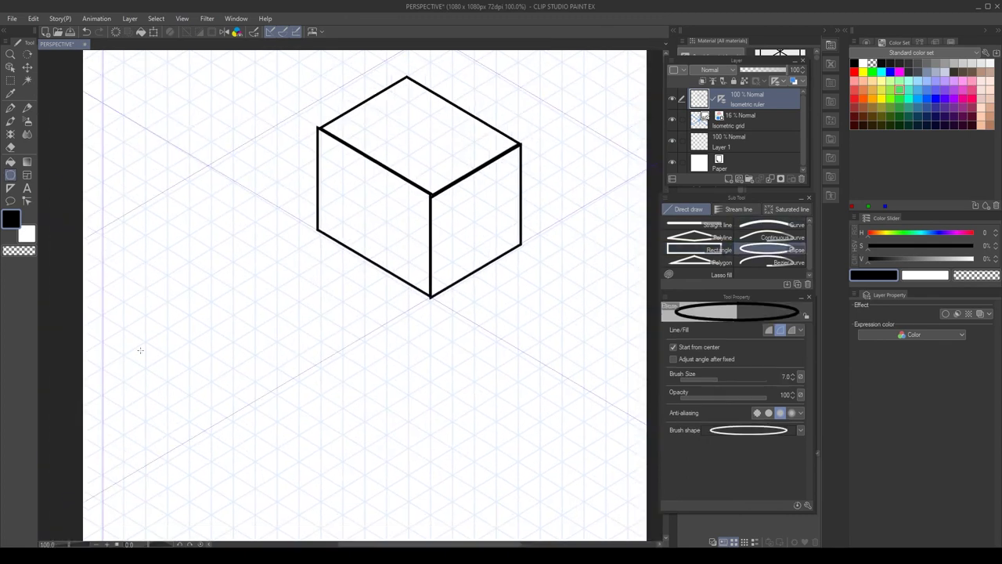
drag(189, 317, 257, 356)
Step: Draw a closed, stepped polyline shape below the cube, following the isometric ruler's directions
click(699, 249)
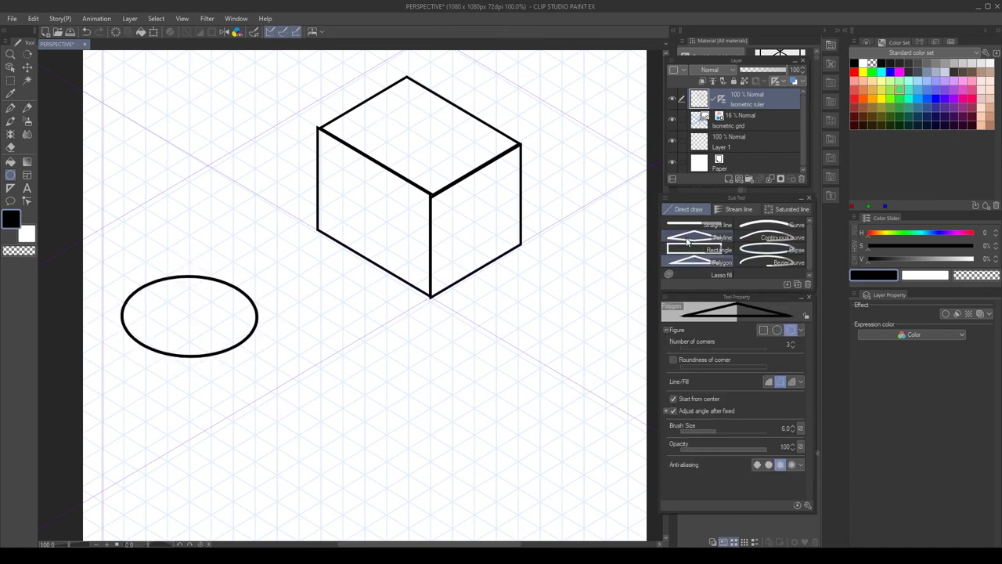
click(699, 237)
click(295, 377)
click(405, 313)
click(475, 353)
click(451, 368)
click(427, 355)
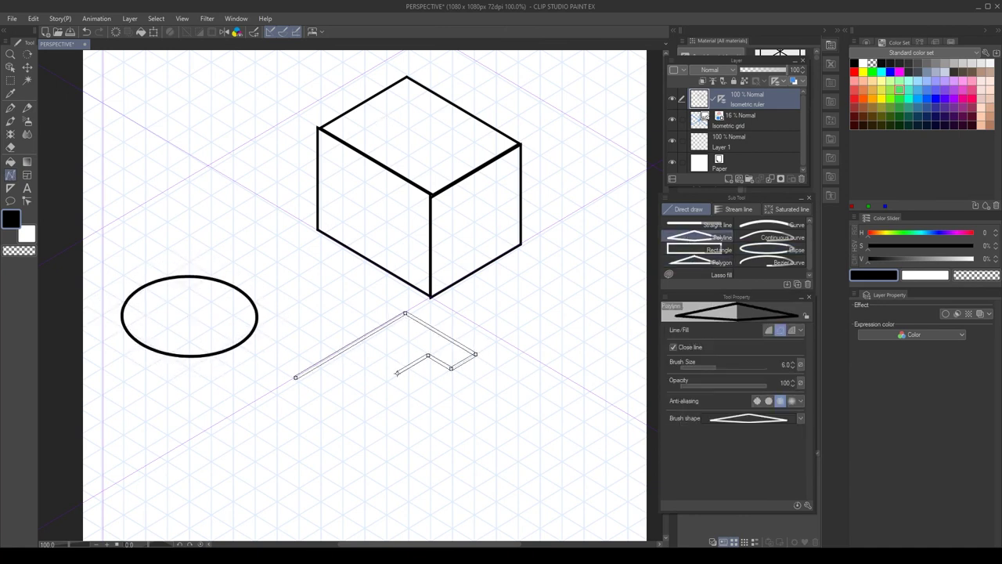
click(385, 379)
click(365, 368)
click(319, 396)
click(296, 377)
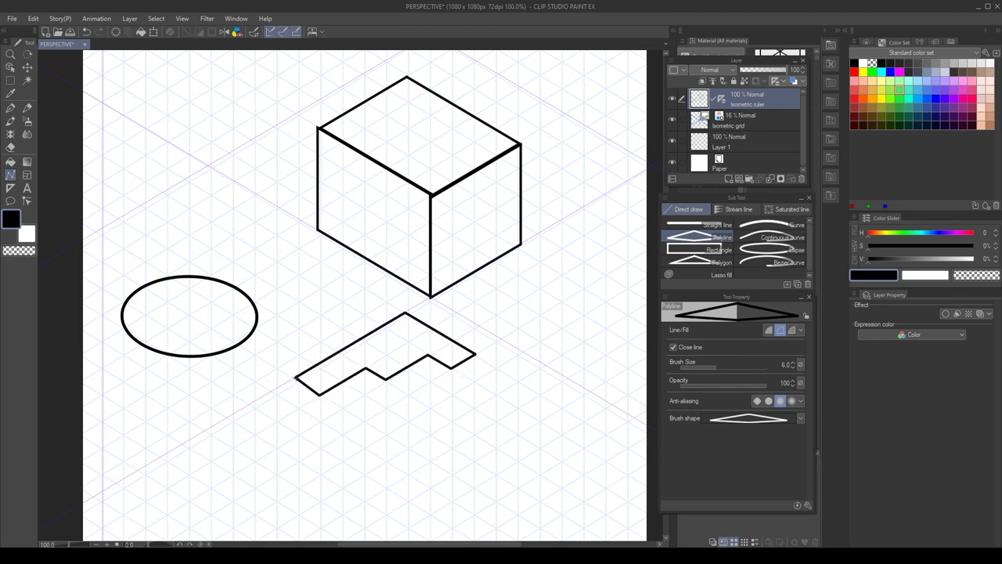
Step: Try to outline the stepped shape's vertical sides as one polyline along its lower contour
click(296, 377)
click(295, 433)
click(321, 449)
click(322, 395)
click(365, 420)
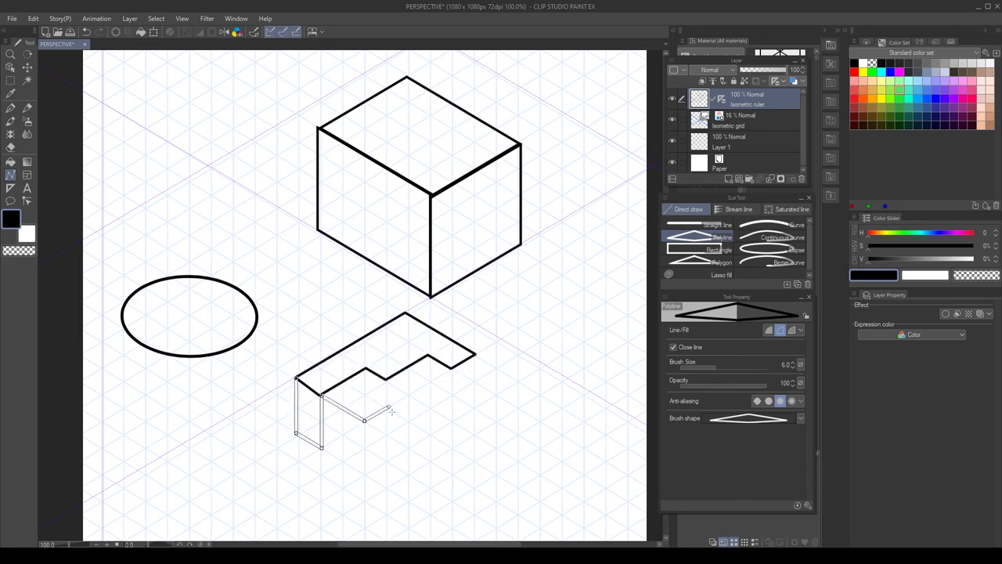
click(390, 410)
click(345, 381)
click(322, 395)
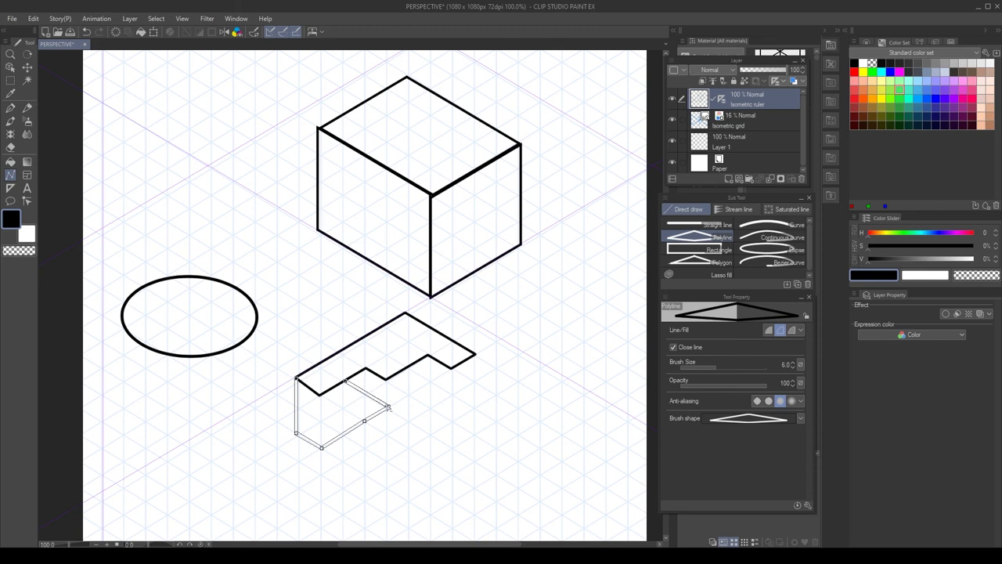
click(430, 382)
click(453, 395)
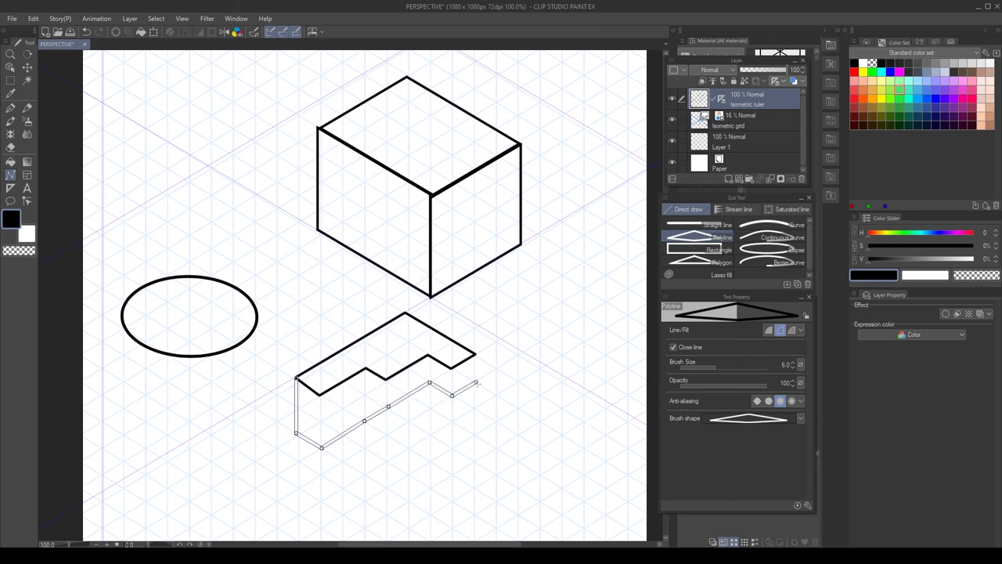
click(474, 382)
double_click(474, 355)
key(ctrl+z)
Step: Try to draw a narrow vertical side face under the short left edge of the stepped shape
click(295, 375)
click(294, 430)
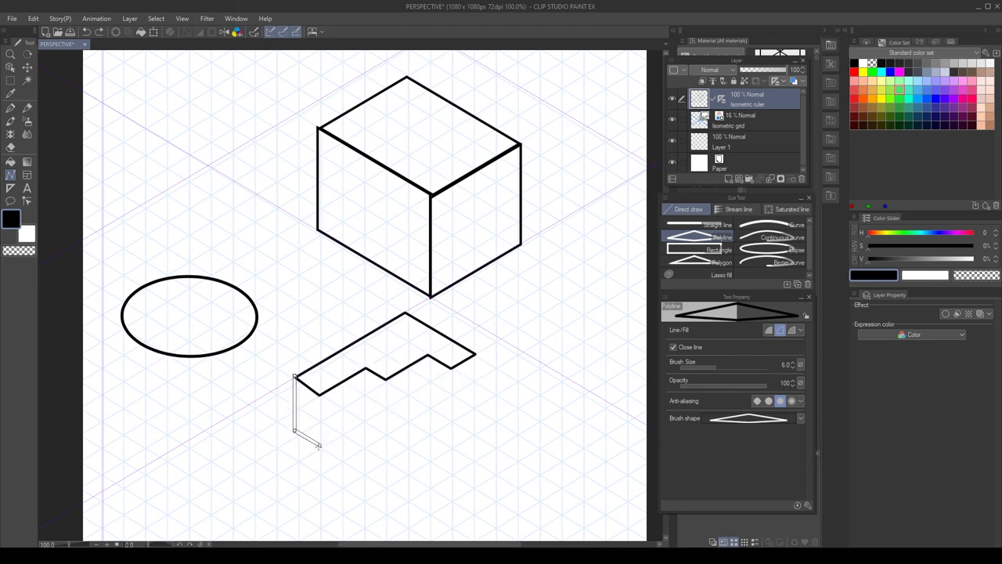
click(320, 443)
click(320, 395)
click(296, 376)
key(ctrl+z)
Step: Draw a closed polyline parallelogram as a wider vertical face, starting from the stepped shape's left corner
click(297, 379)
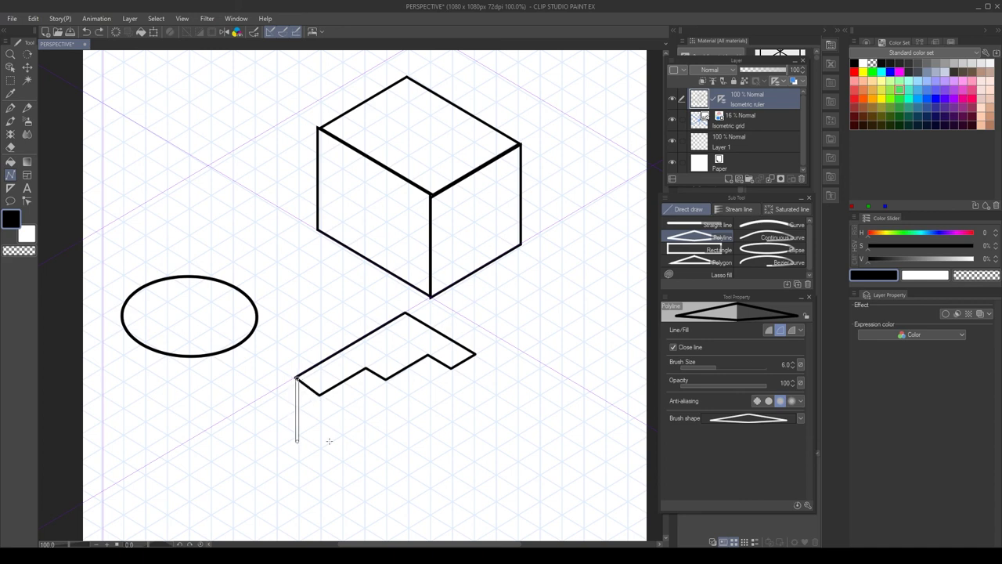
click(298, 444)
click(344, 472)
click(344, 407)
click(297, 379)
scroll(376, 390, down, 2)
scroll(376, 390, up, 1)
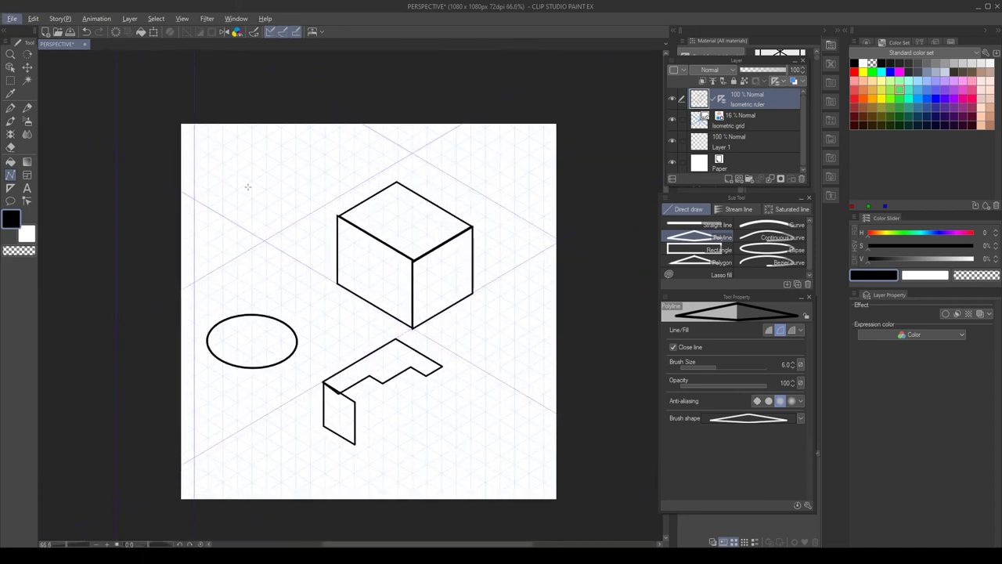
Step: Draw a closed polyline parallelogram on the isometric ground plane, above and left of the cube
click(237, 189)
click(319, 141)
click(376, 174)
click(265, 240)
click(238, 188)
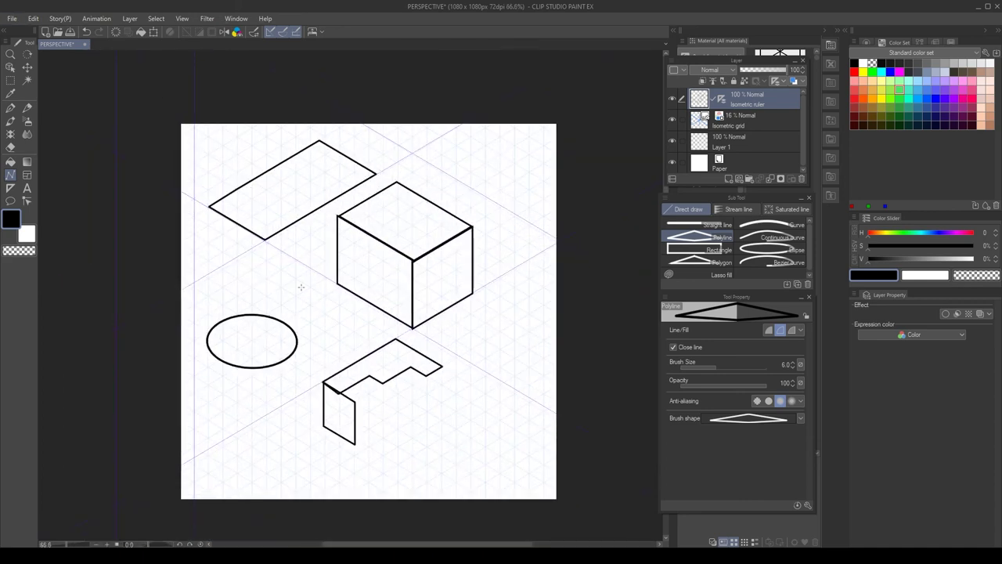
Step: Clear all shapes from the Isometric ruler layer and try out two outlined isometric rectangles with the Rectangle tool
key(Delete)
click(719, 248)
drag(266, 241, 546, 242)
drag(244, 327, 540, 329)
key(ctrl+z)
key(ctrl+z)
Step: Draw an outlined isometric rectangle in the middle of the canvas and a solid-filled one overlapping its upper part
drag(266, 332, 524, 332)
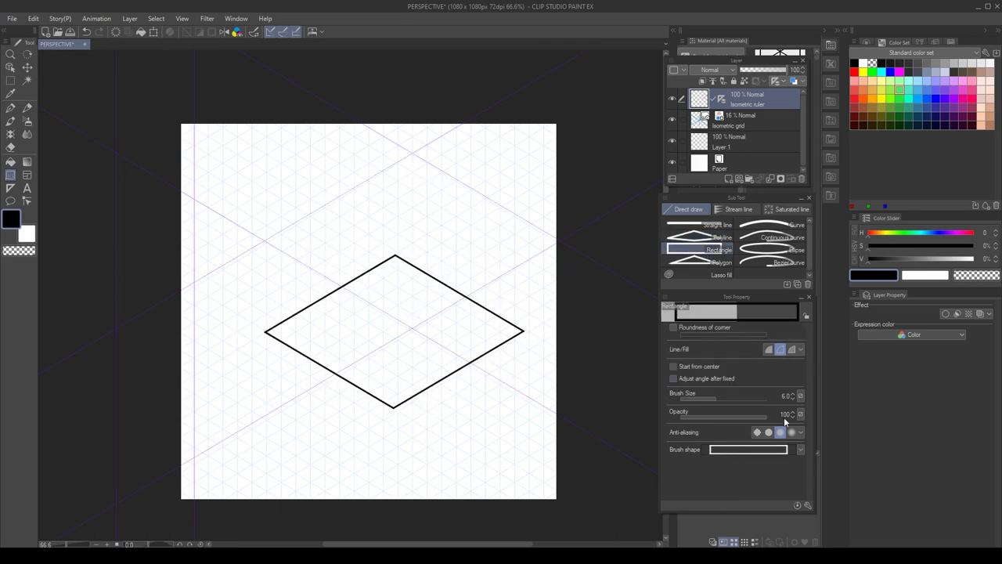
click(768, 349)
drag(288, 285, 525, 276)
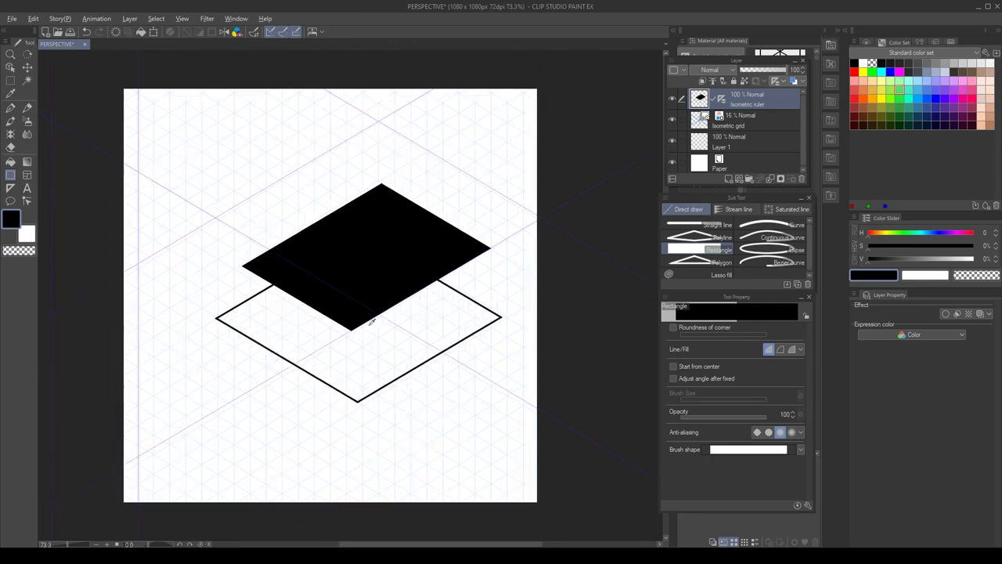